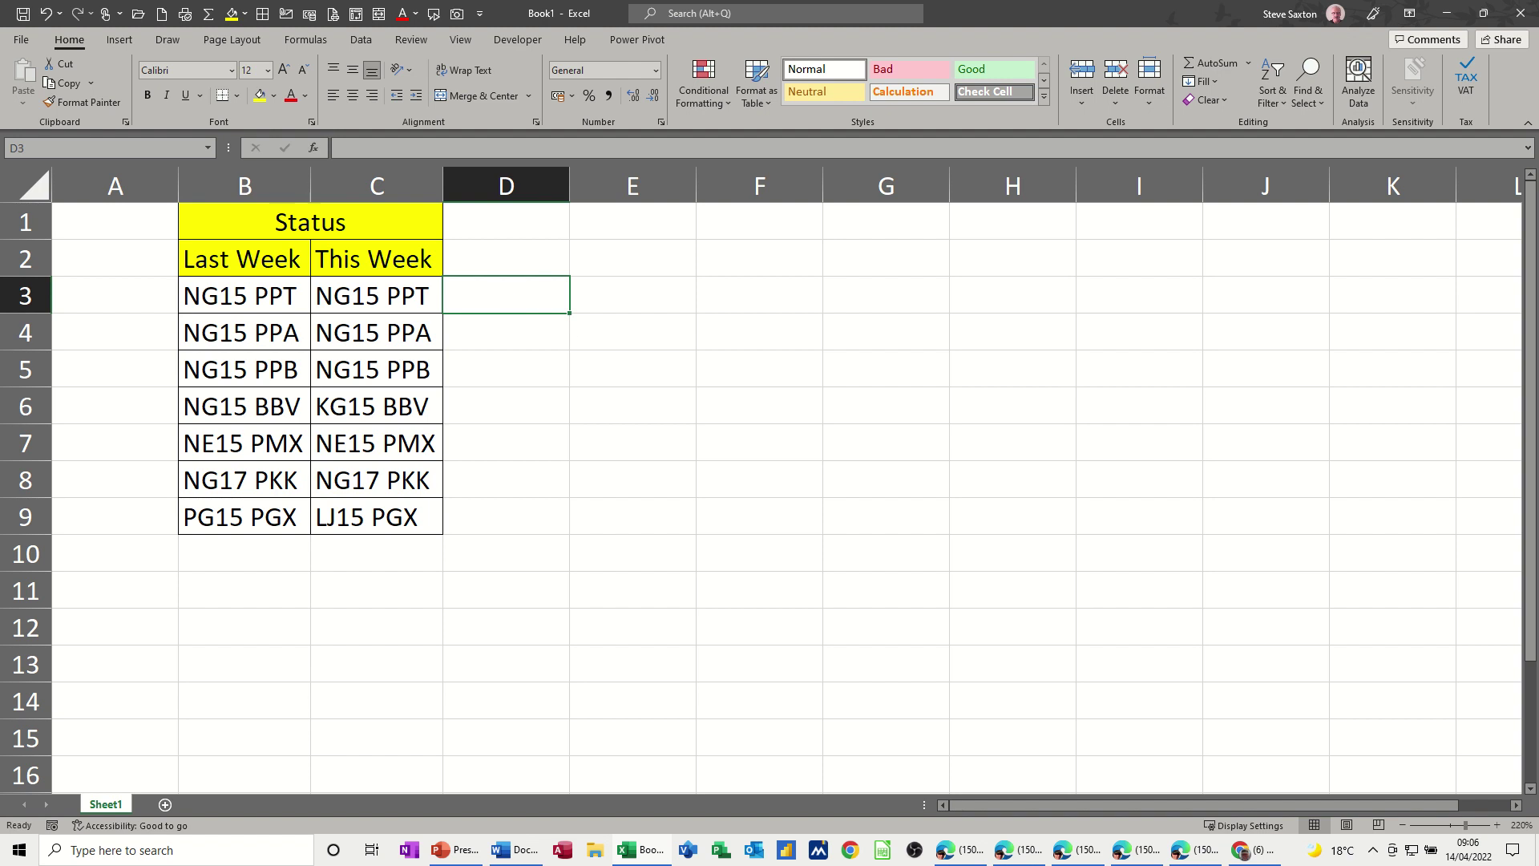
# - Enter =MATCH(C3,B3:B9,0) in D3, returning position 1
pyautogui.write('=match')
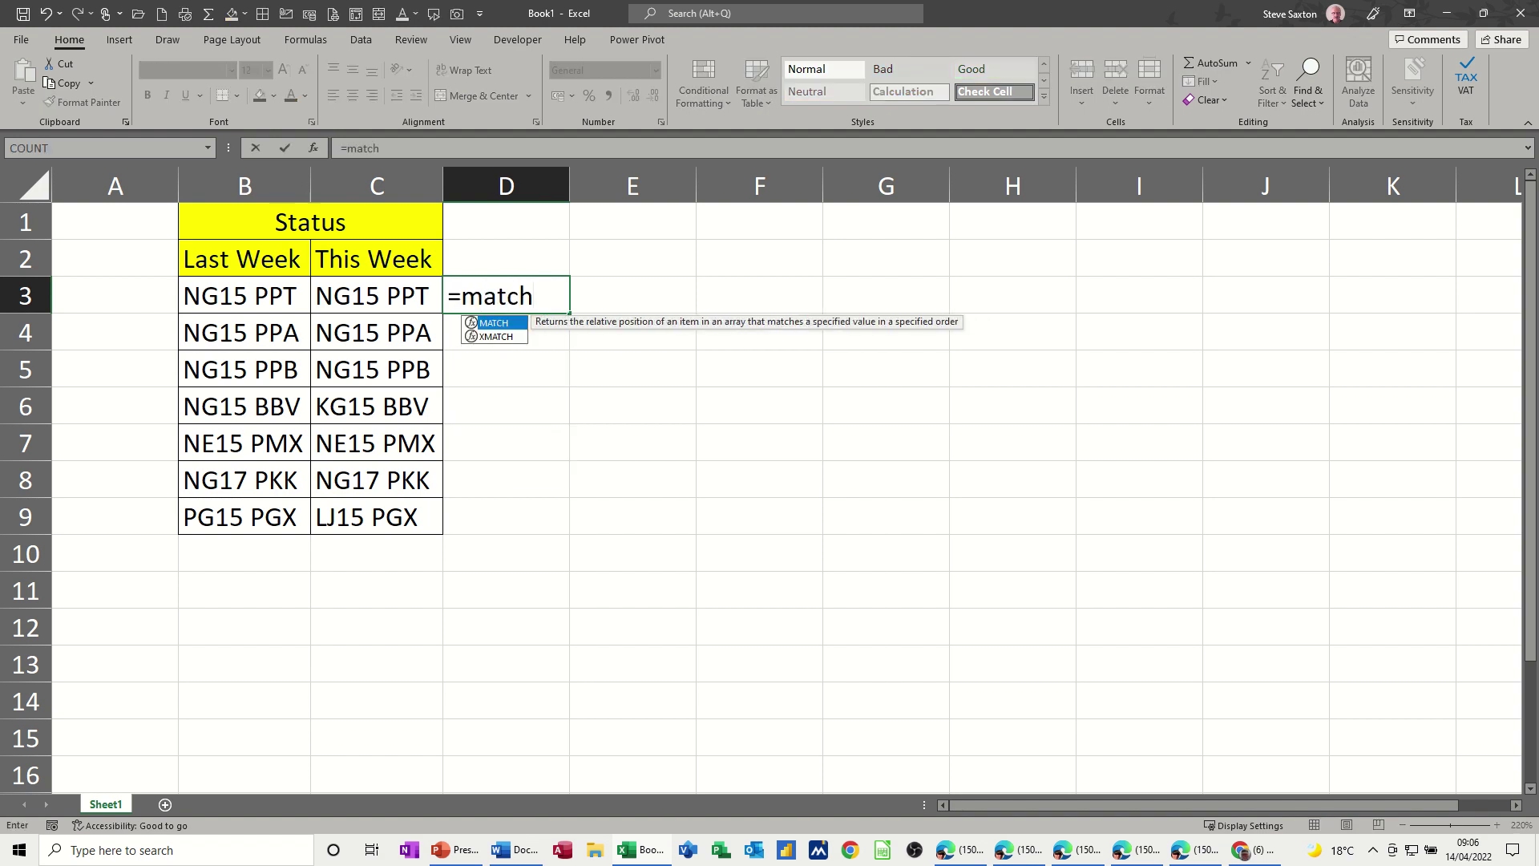
pyautogui.write('(')
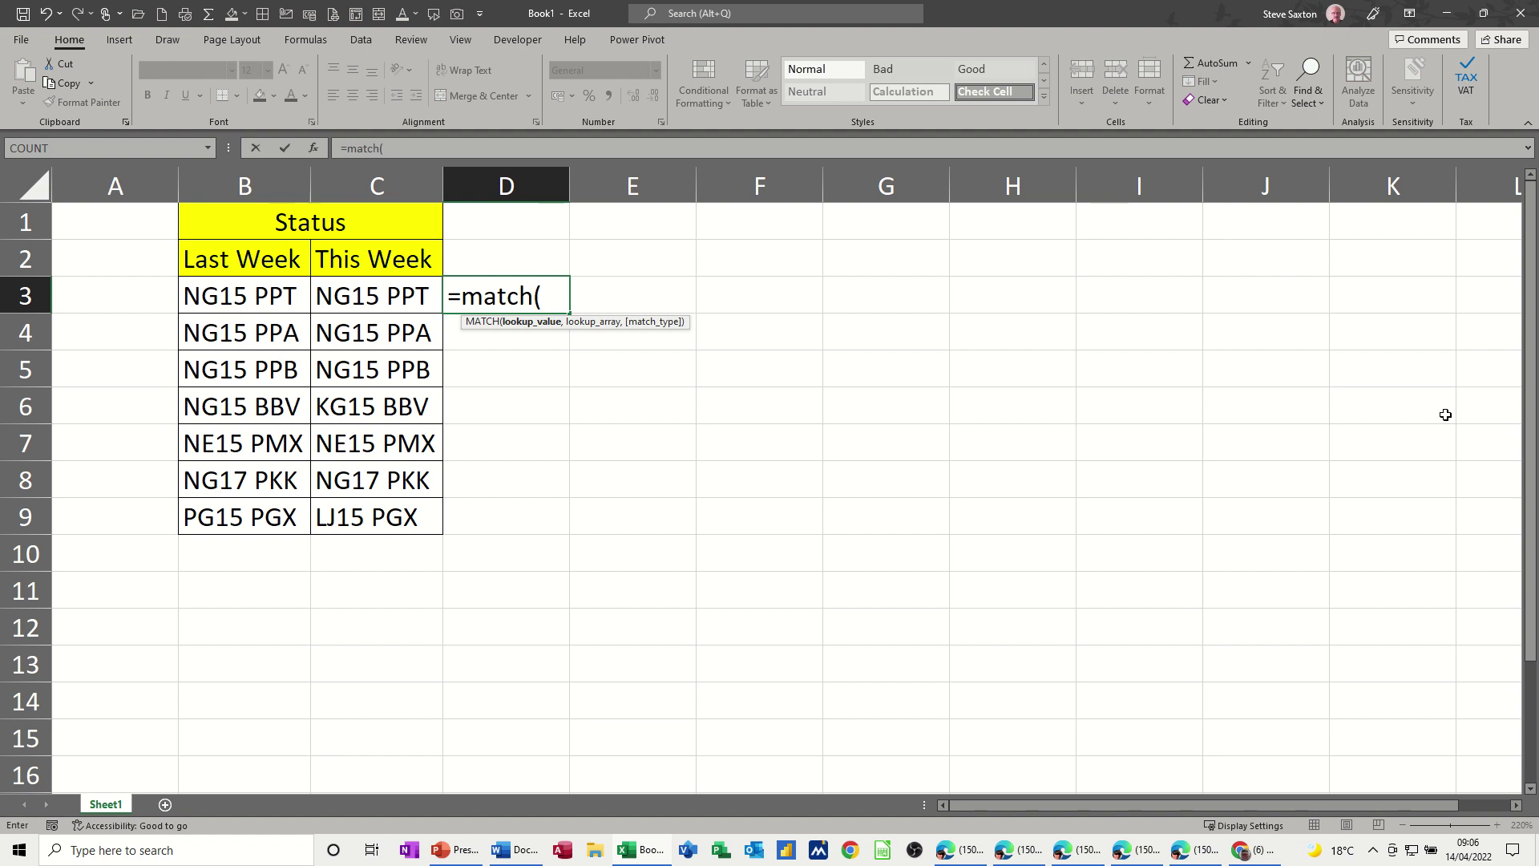
pyautogui.click(369, 297)
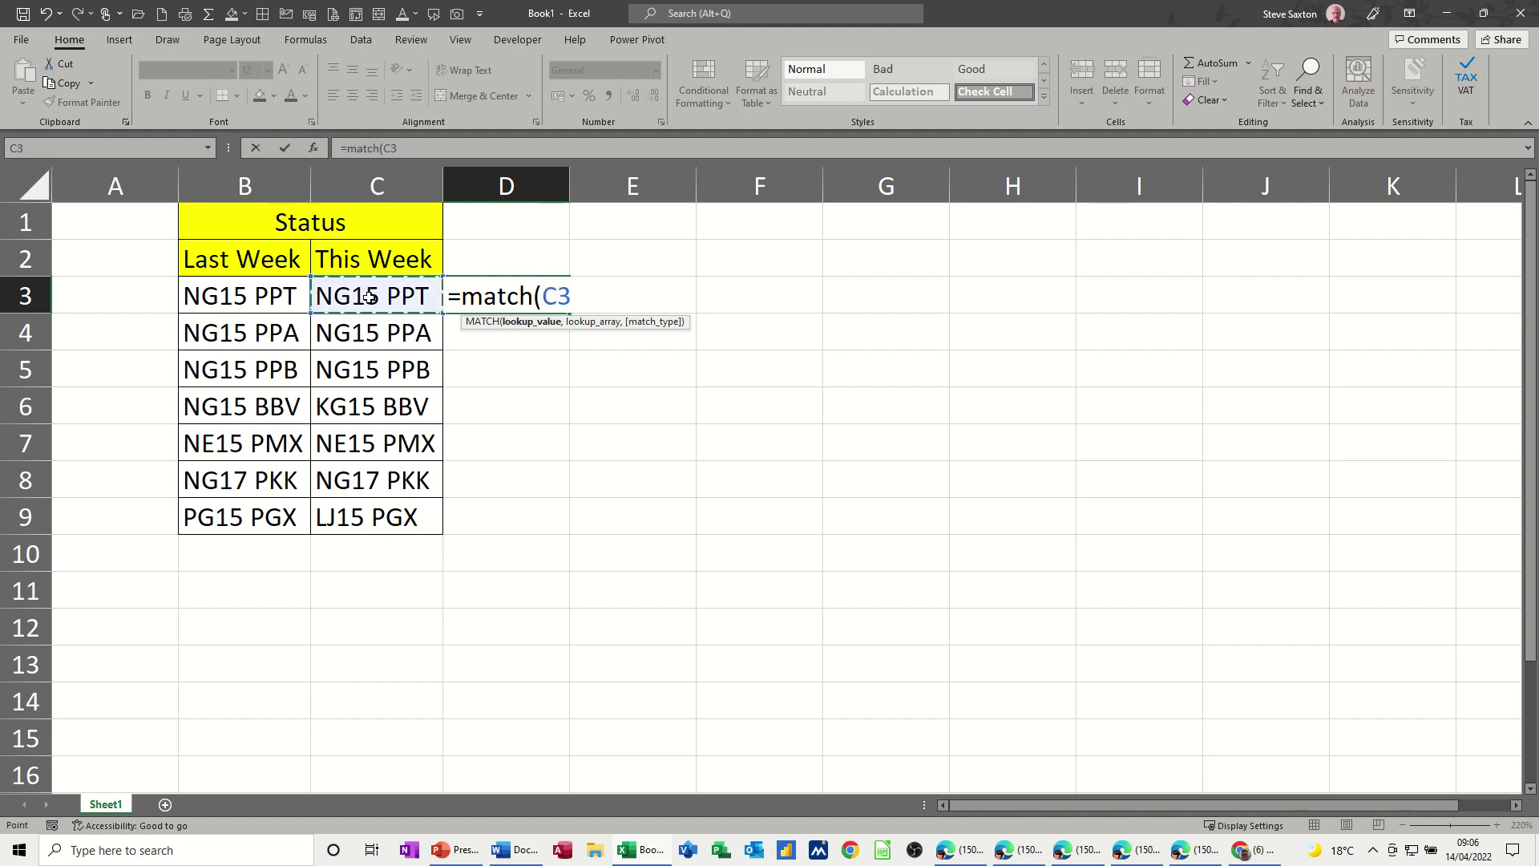
pyautogui.write(',')
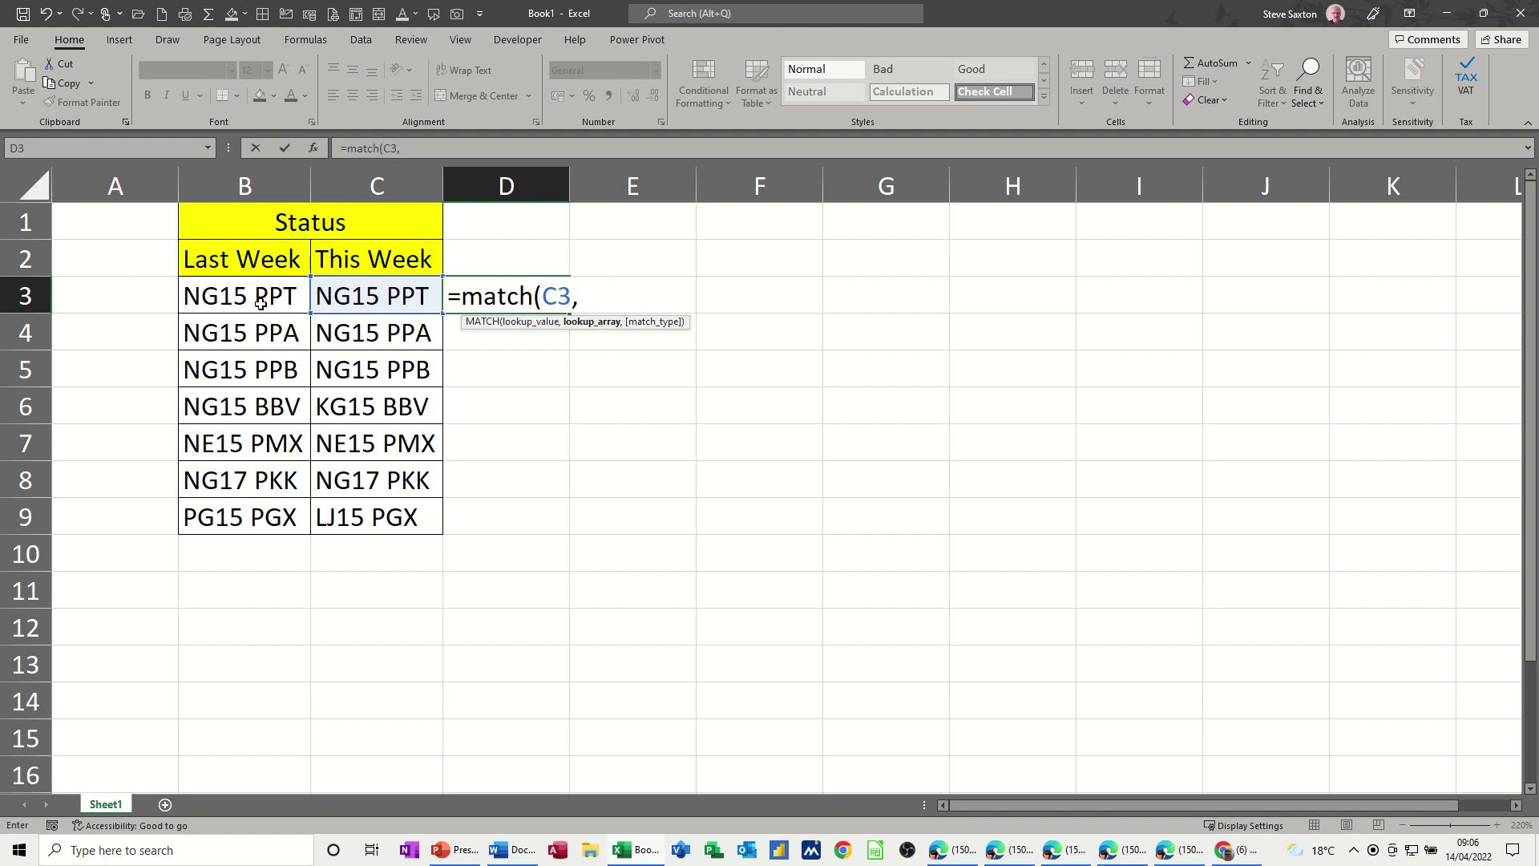
pyautogui.moveTo(257, 300); pyautogui.dragTo(251, 517)
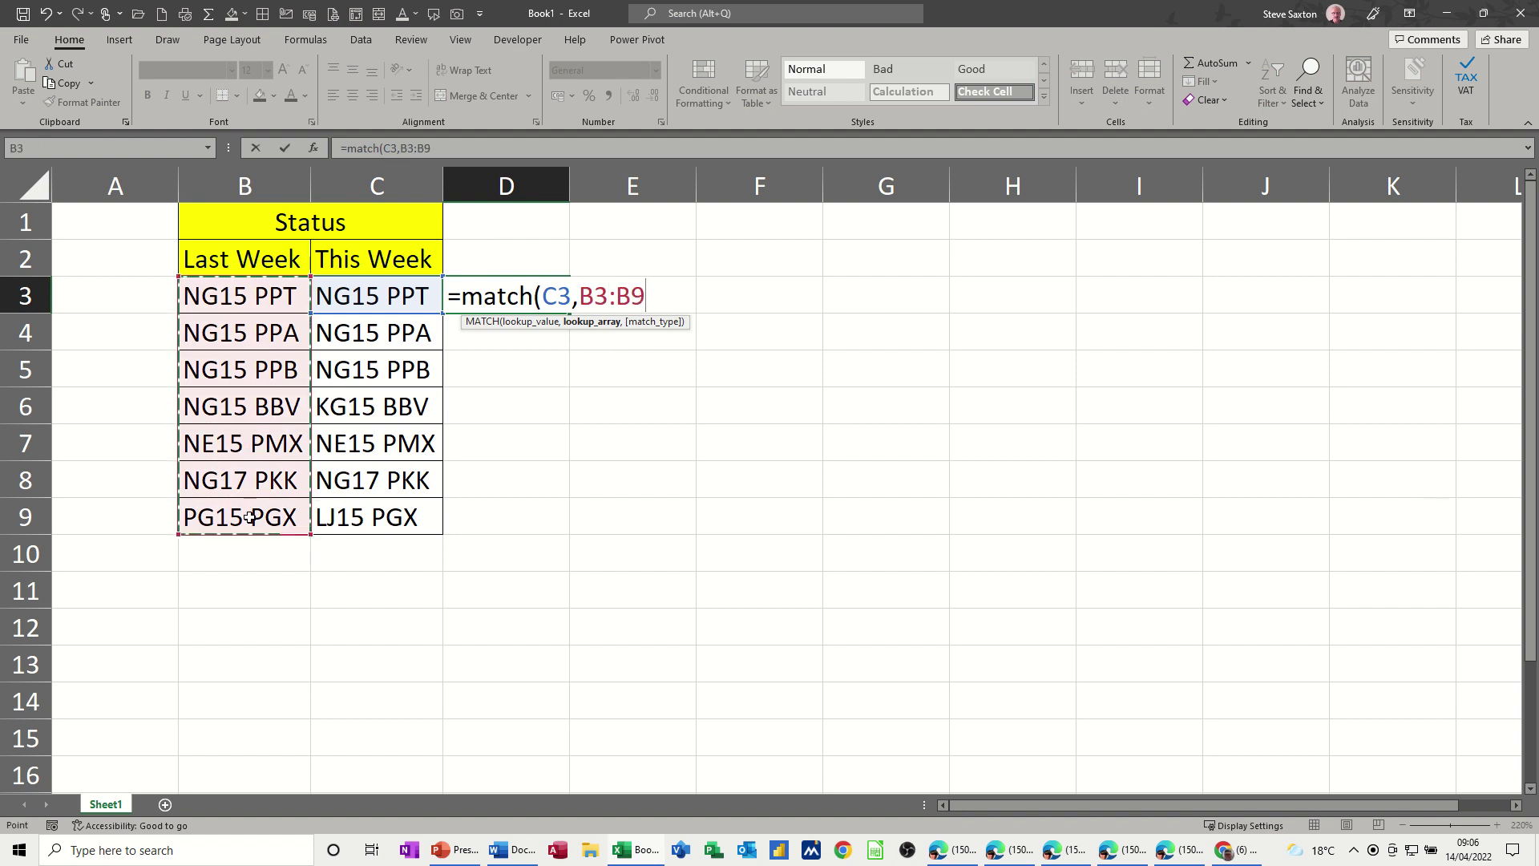
pyautogui.write(',')
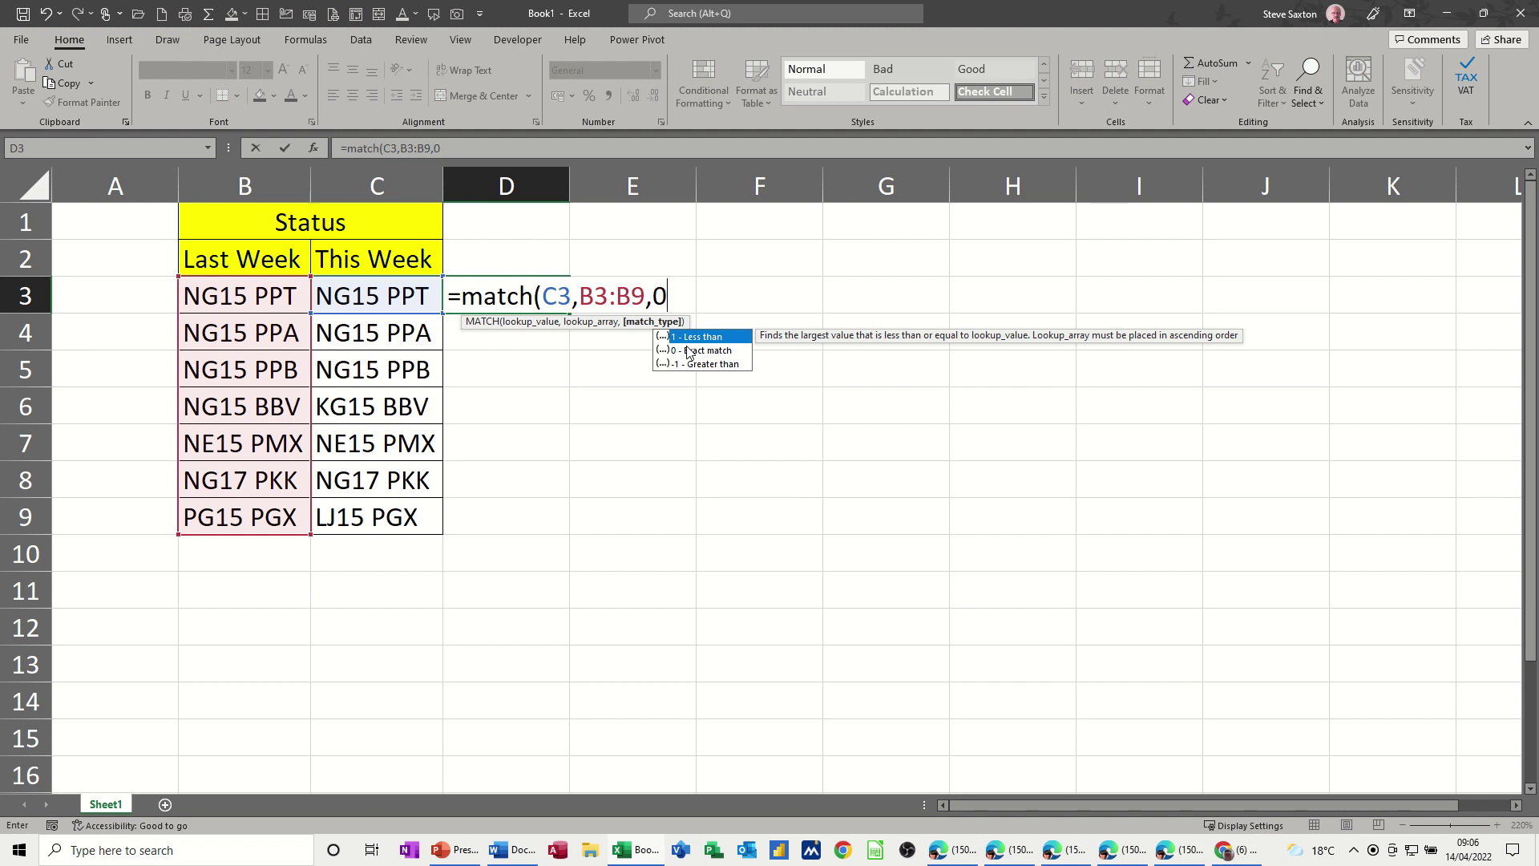
pyautogui.write('0)')
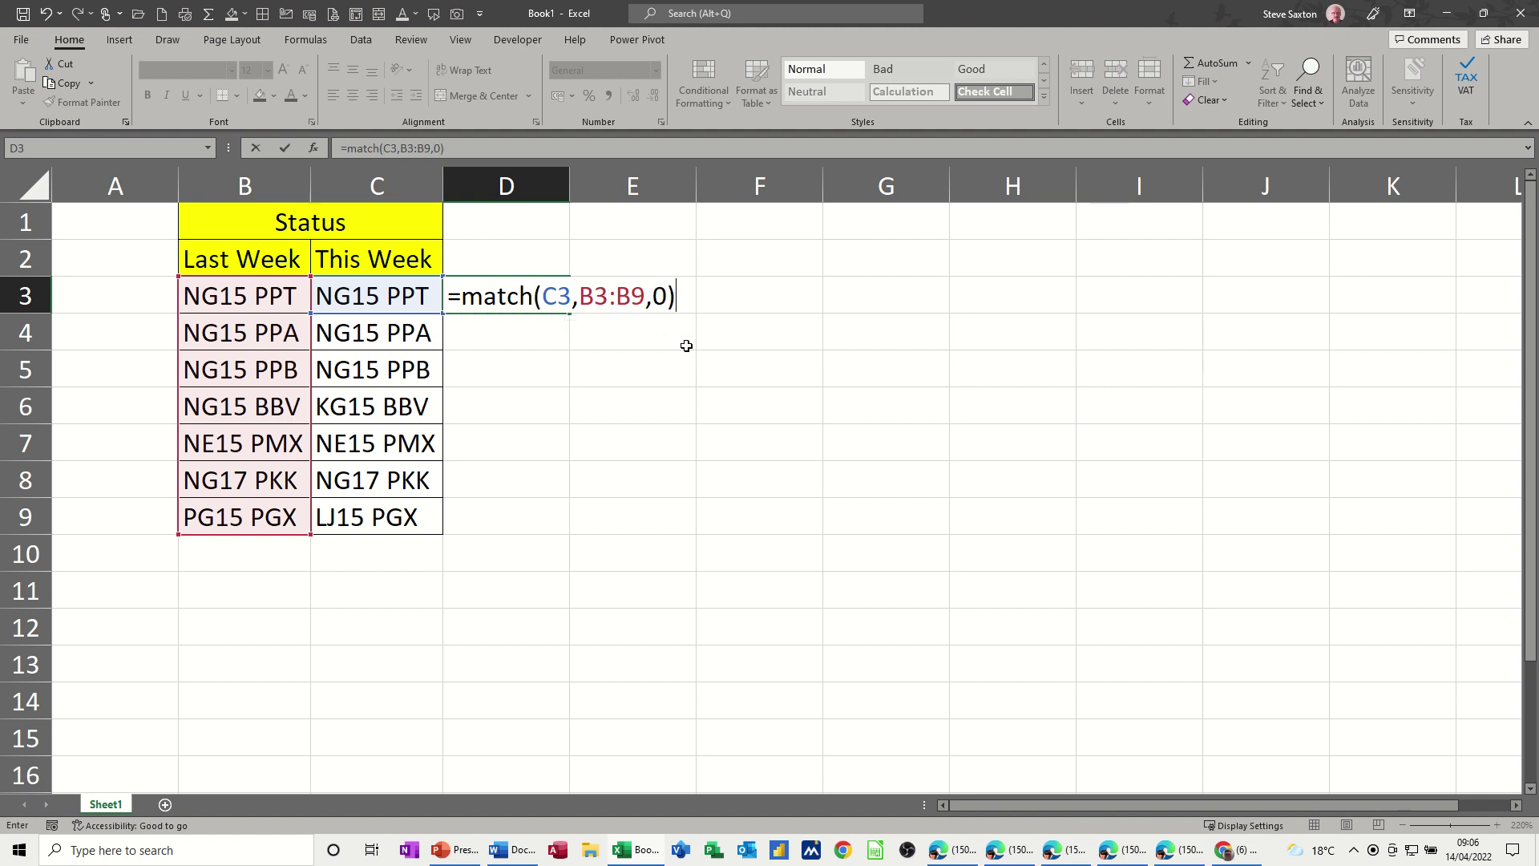
pyautogui.click(286, 147)
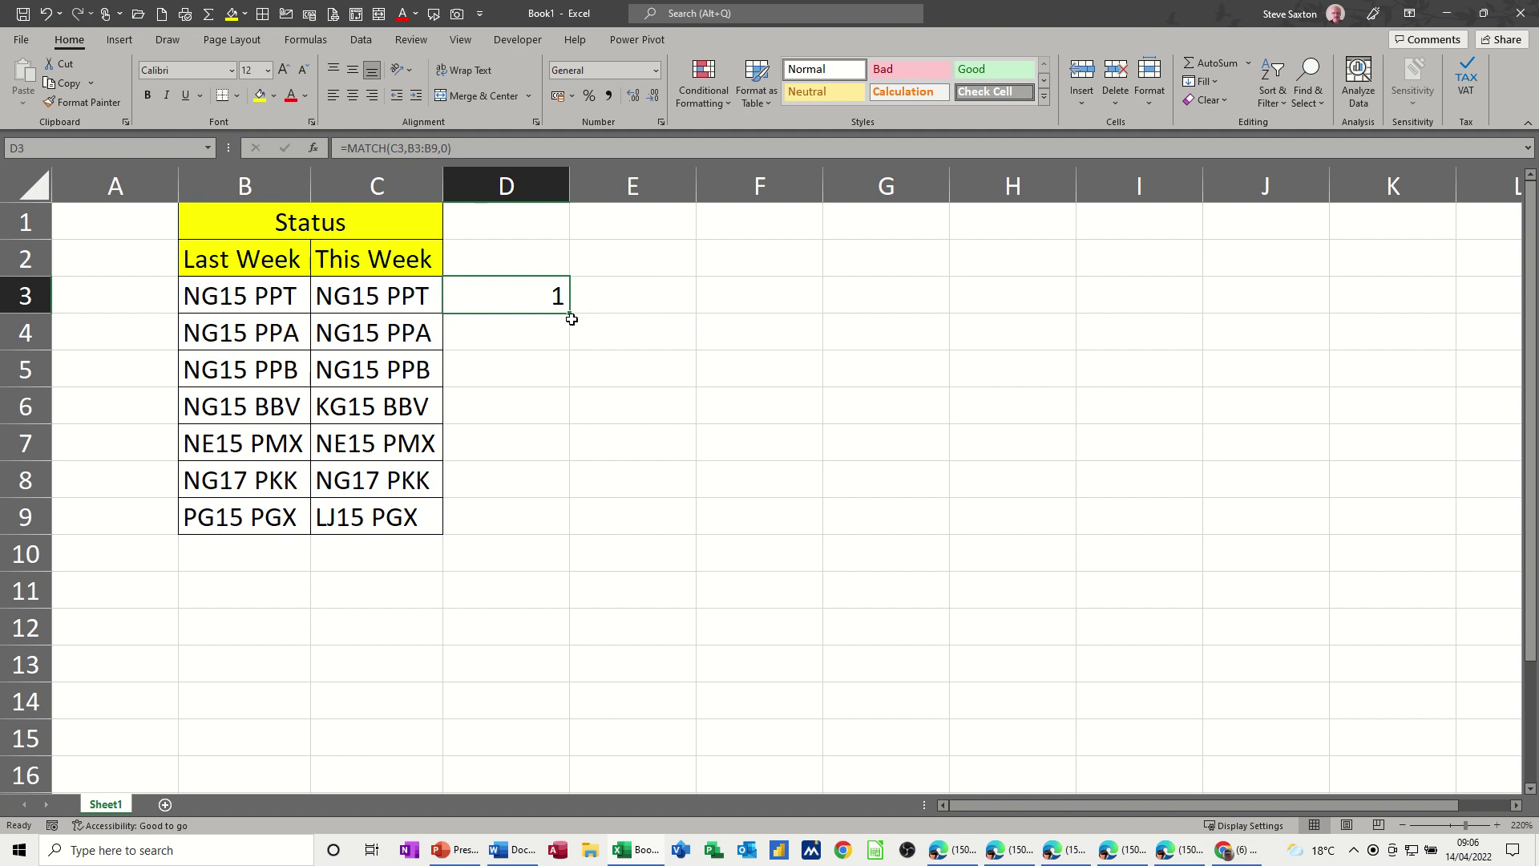
# - Fill the formula down to D9, check the shifted ranges in D4 and D5, then clear D4:D9
pyautogui.moveTo(573, 313); pyautogui.dragTo(562, 524)
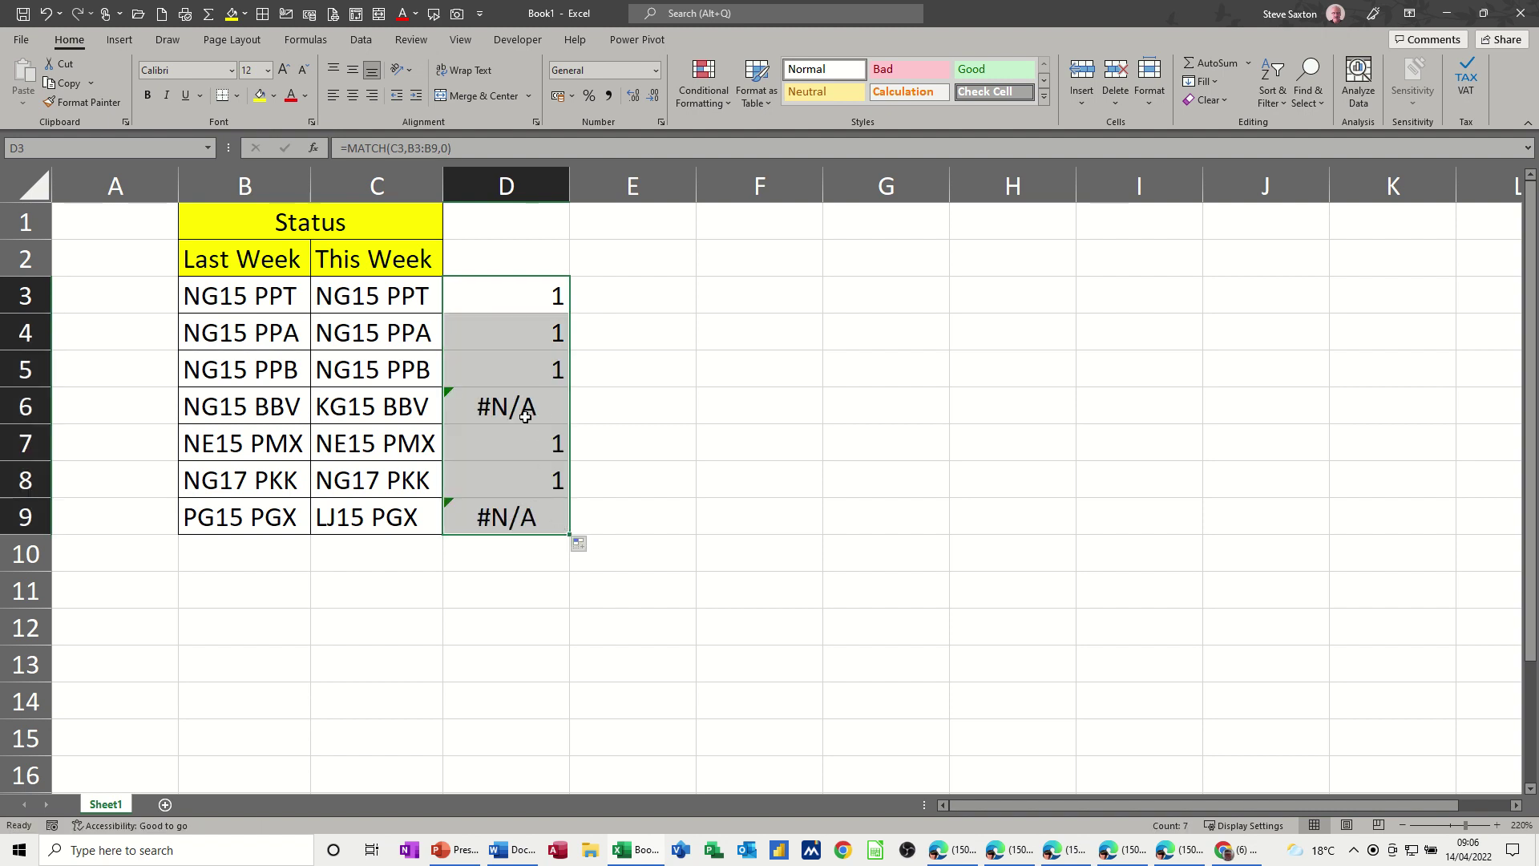
pyautogui.click(521, 342)
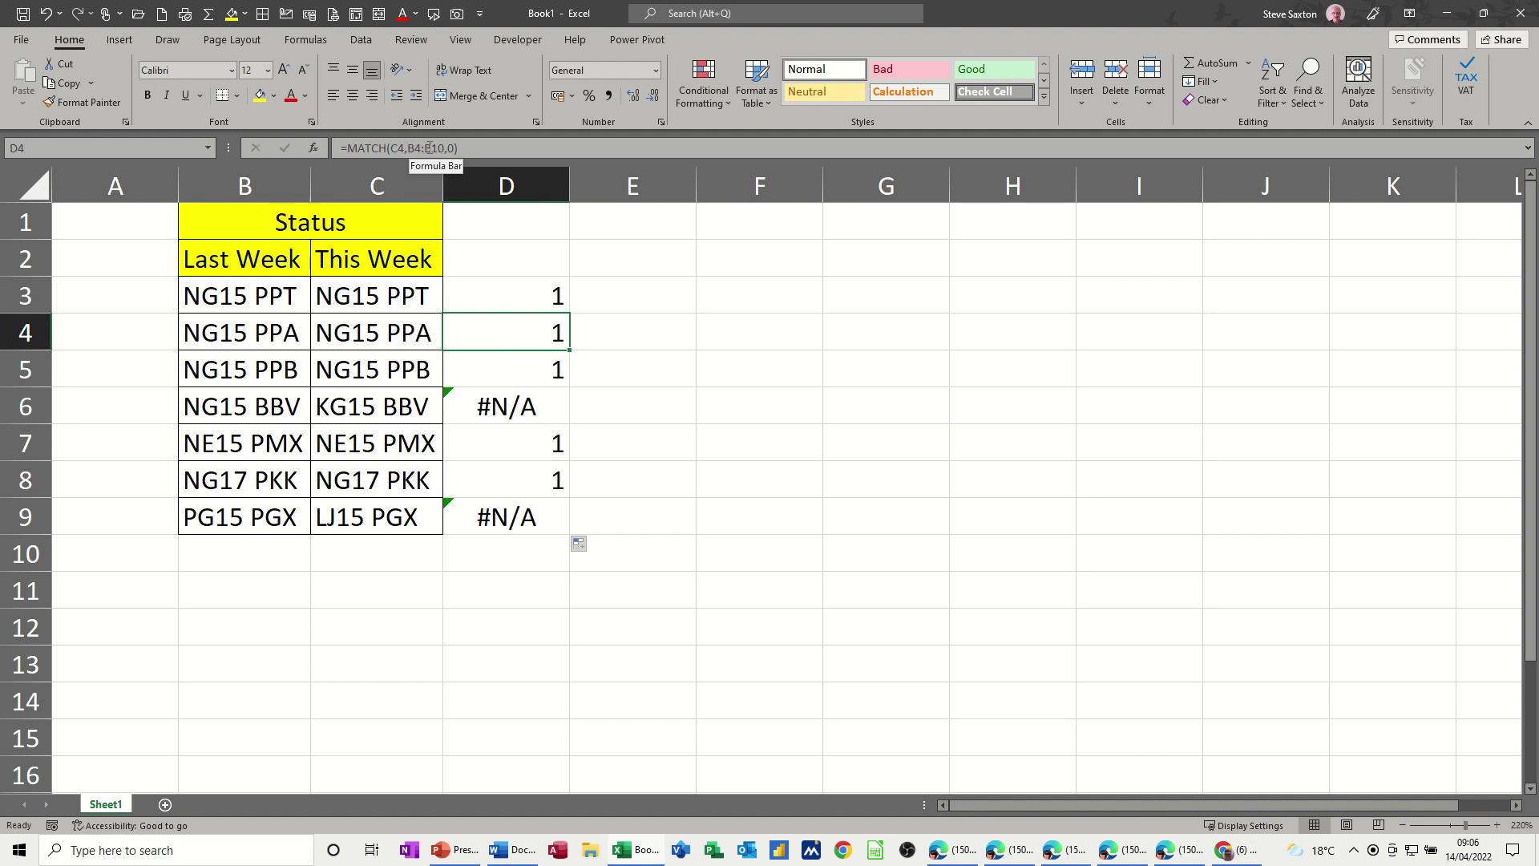
pyautogui.click(489, 379)
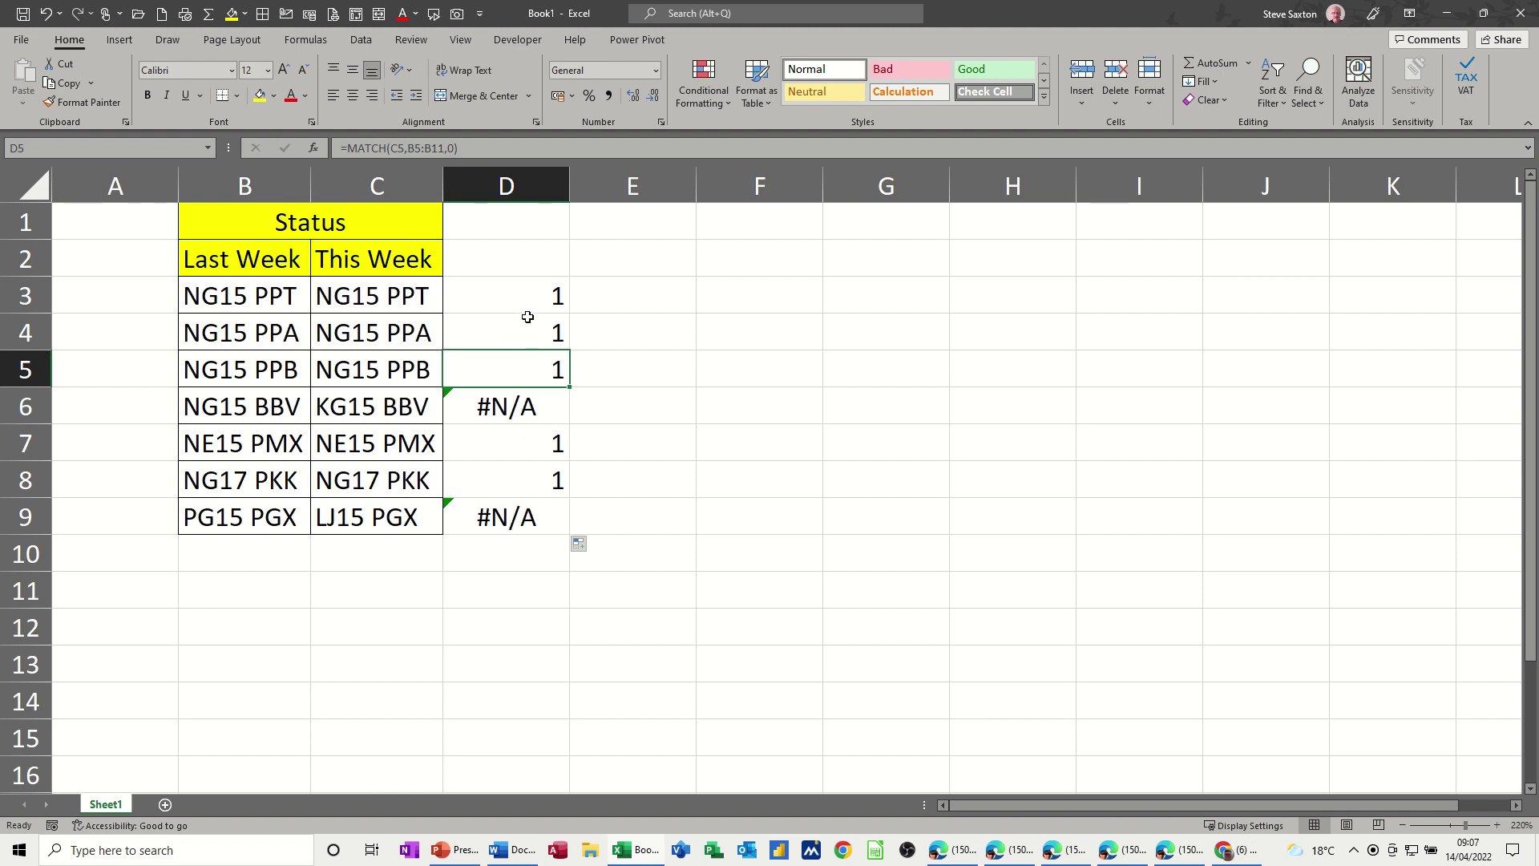
pyautogui.moveTo(498, 333); pyautogui.dragTo(504, 521)
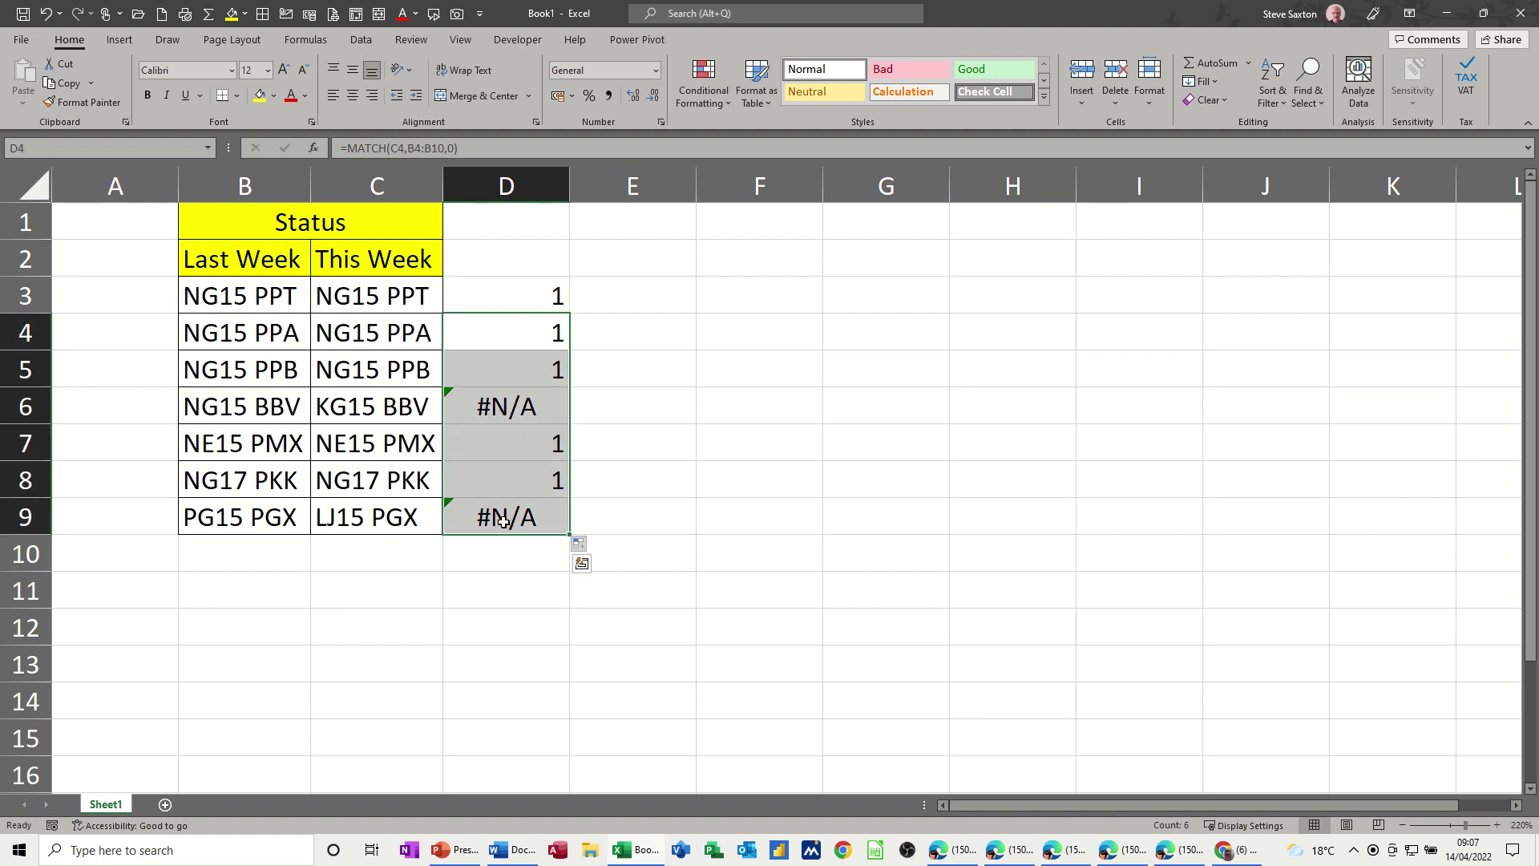
pyautogui.press('Delete')
# - Change D3 to =MATCH(C3,$B$3:$B$9,0) and fill it down to D9
pyautogui.click(515, 297)
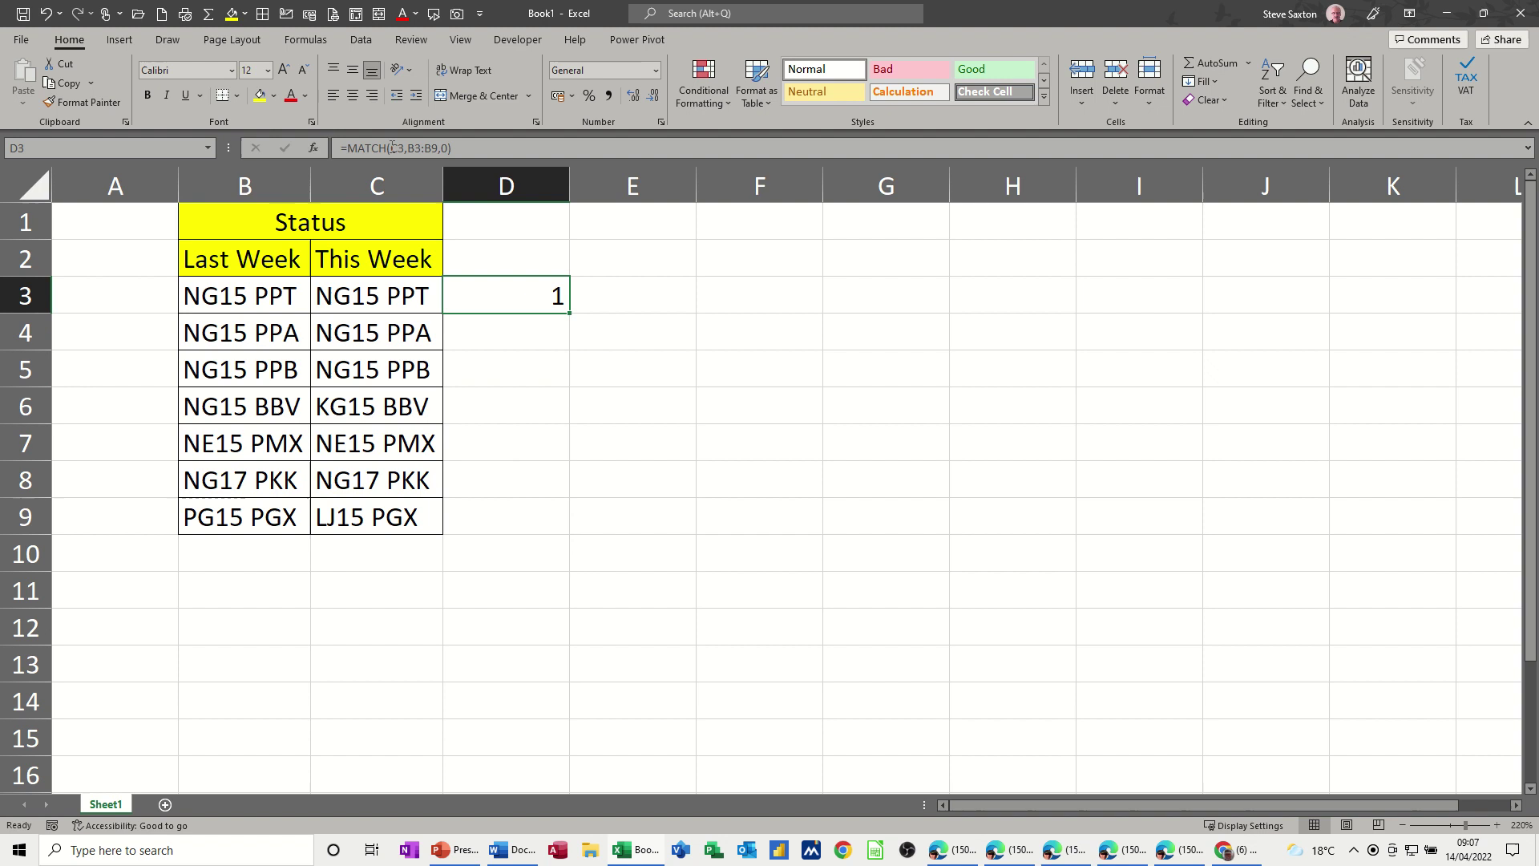
pyautogui.click(409, 148)
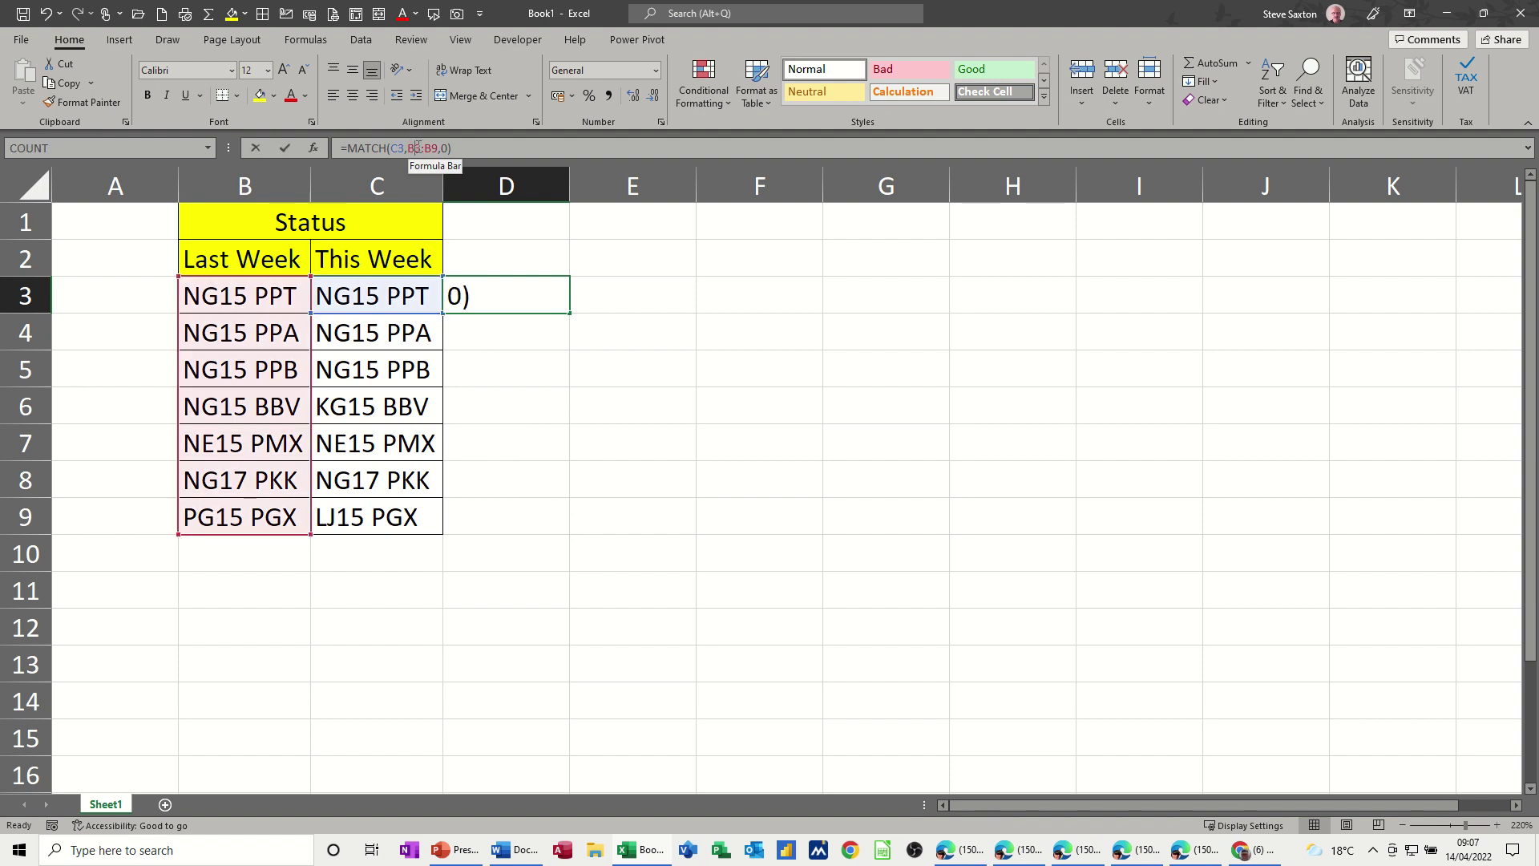
pyautogui.moveTo(407, 147); pyautogui.dragTo(438, 148)
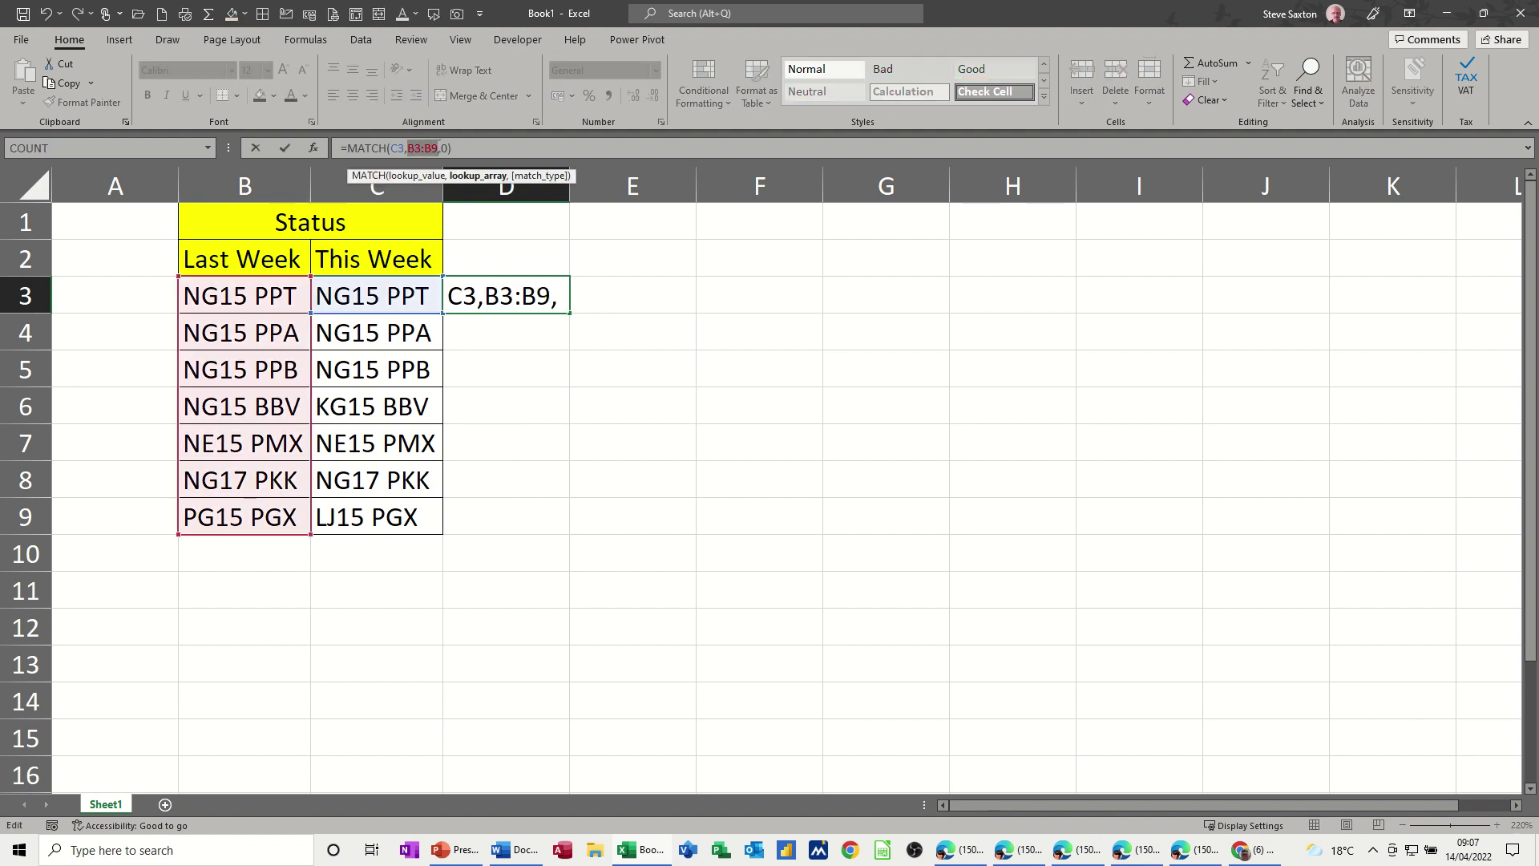
pyautogui.press('F4')
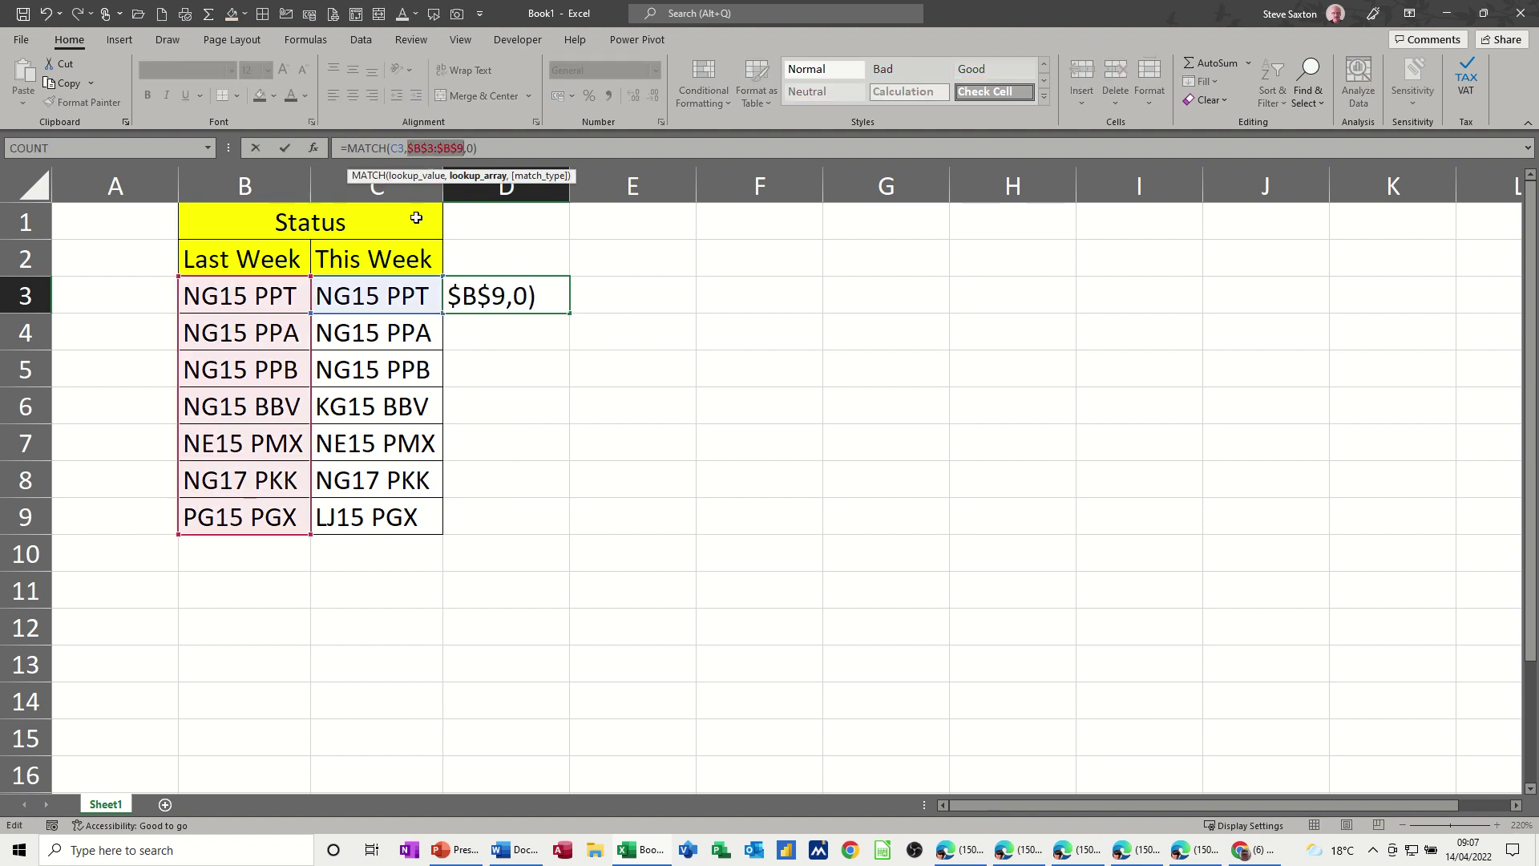
pyautogui.click(285, 147)
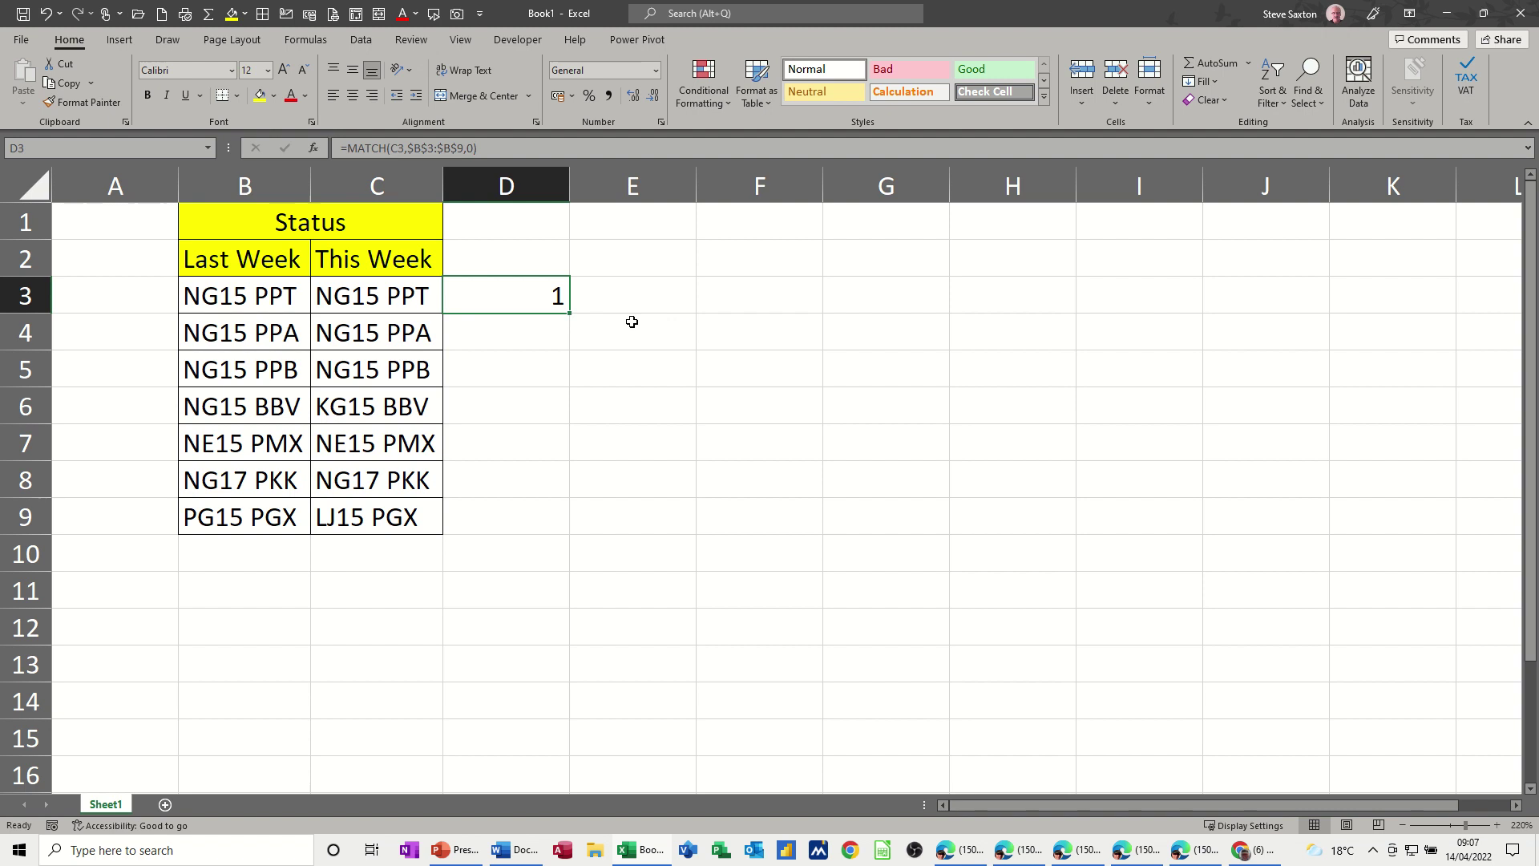
pyautogui.doubleClick(570, 312)
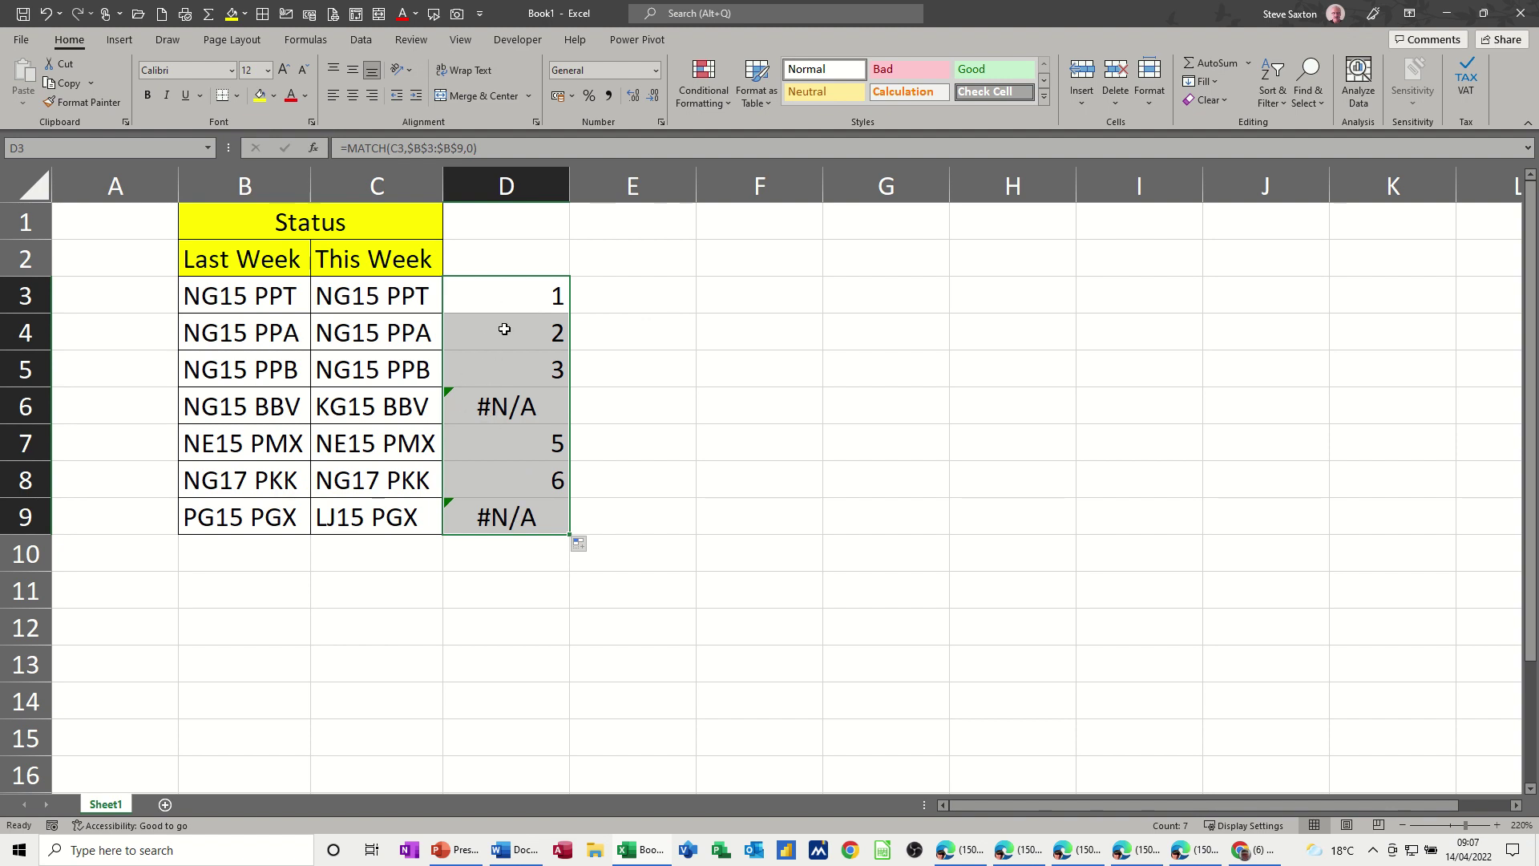
# - Clear D4:D9 and name the Last Week range B3:B9 'last'
pyautogui.moveTo(504, 330); pyautogui.dragTo(499, 499)
pyautogui.press('Delete')
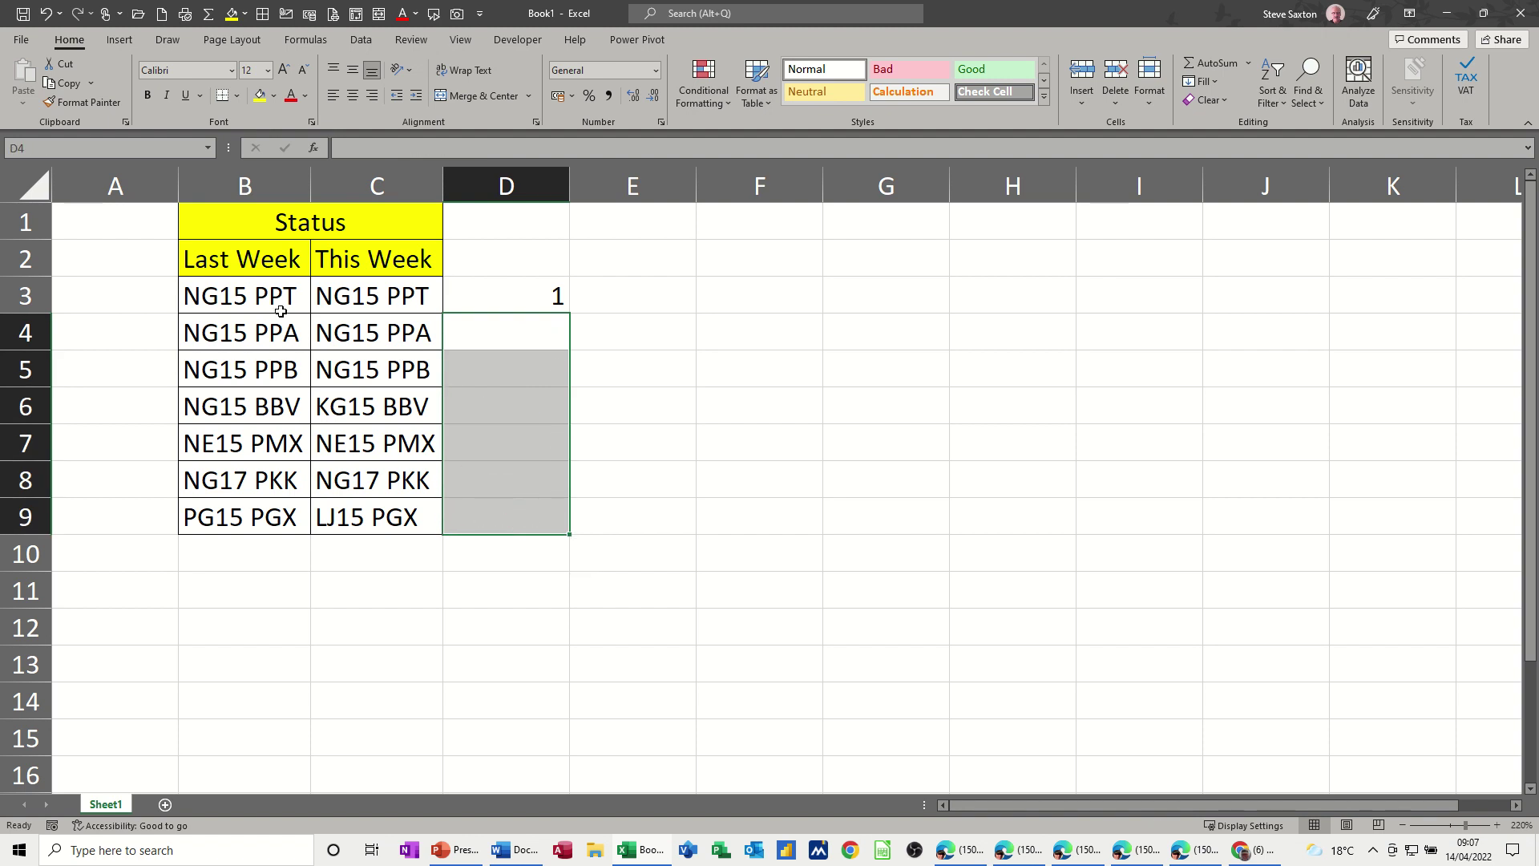
pyautogui.moveTo(266, 298); pyautogui.dragTo(255, 513)
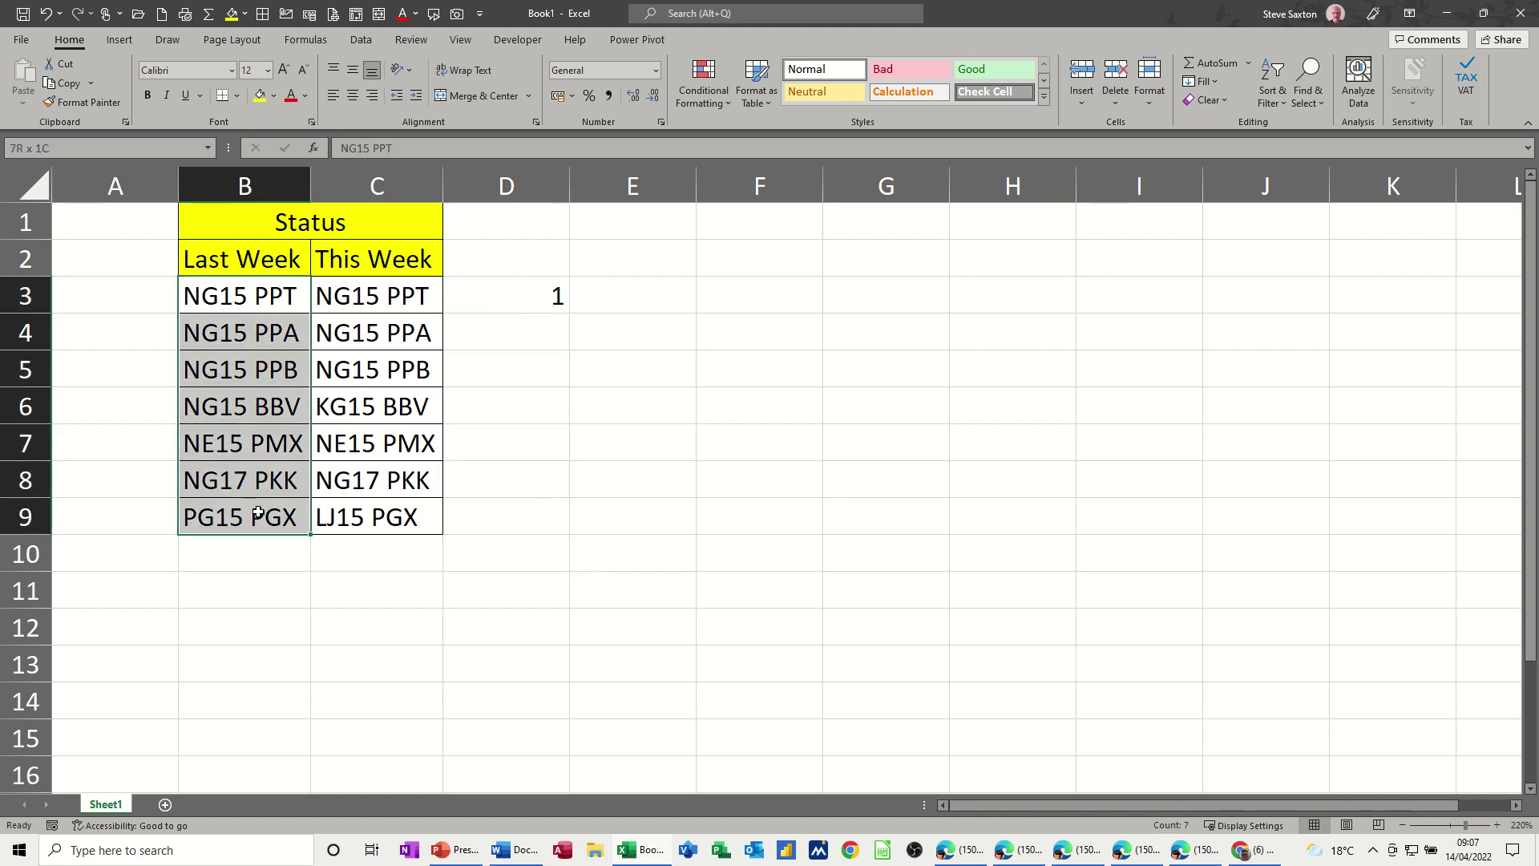
pyautogui.click(105, 151)
pyautogui.press('BackSpace')
# - Replace $B$3:$B$9 with last in D3's MATCH formula and fill it down to D9
pyautogui.click(519, 293)
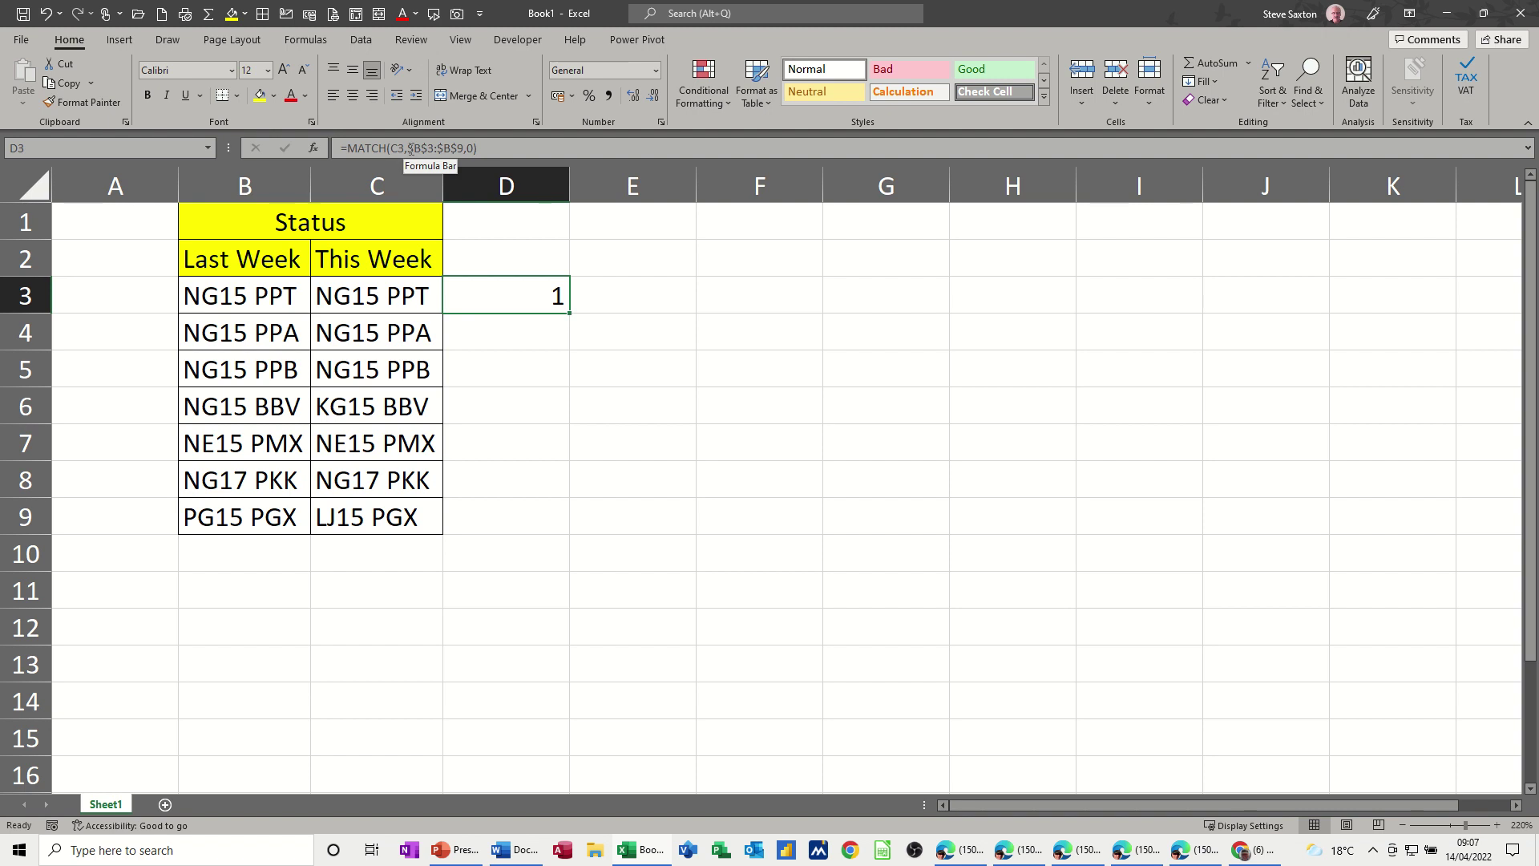
pyautogui.moveTo(408, 148); pyautogui.dragTo(467, 148)
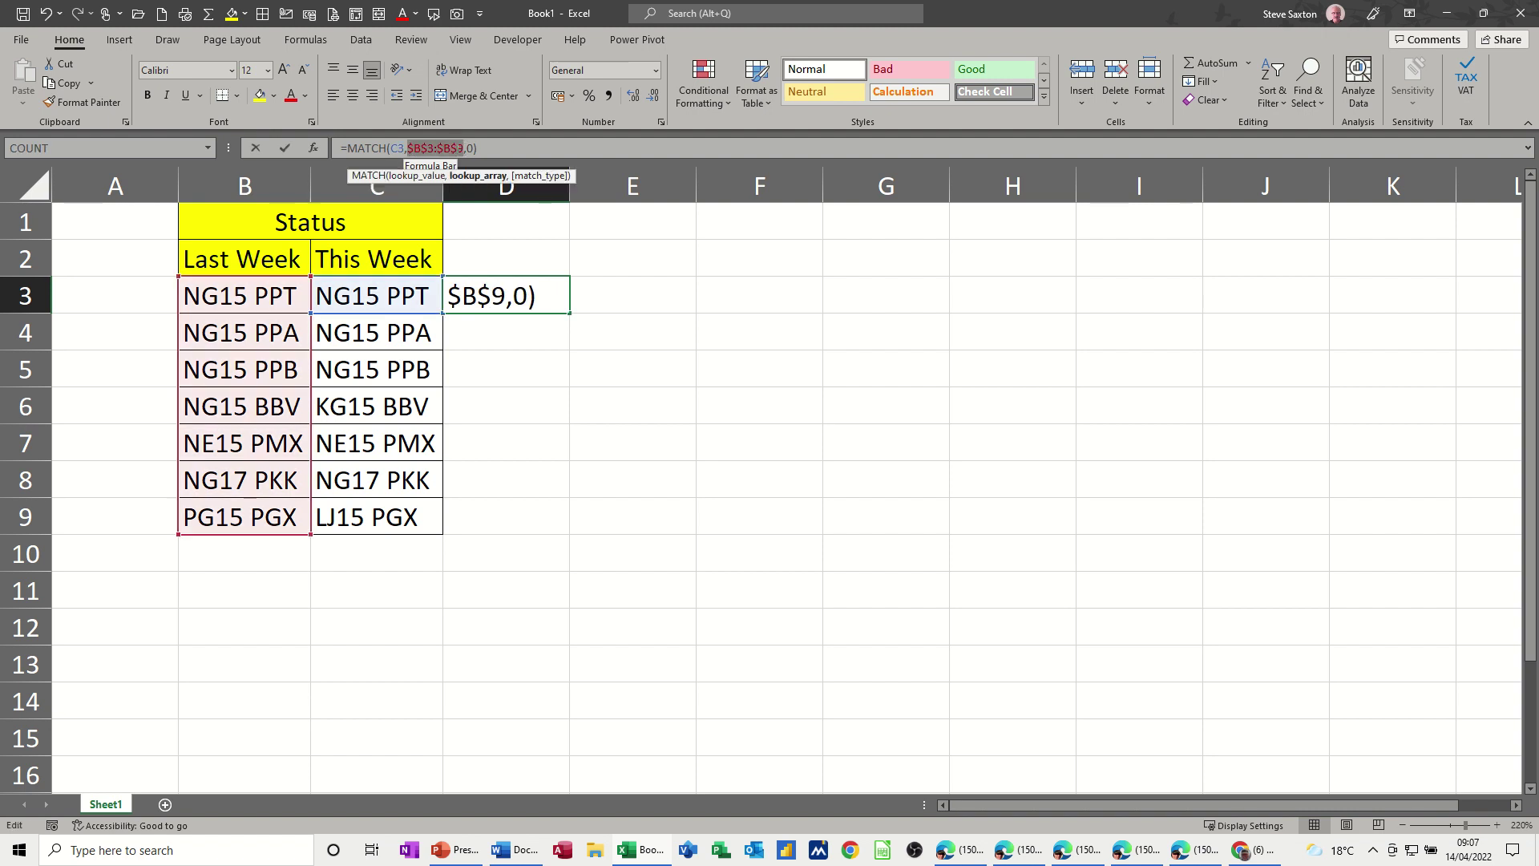
pyautogui.write('last')
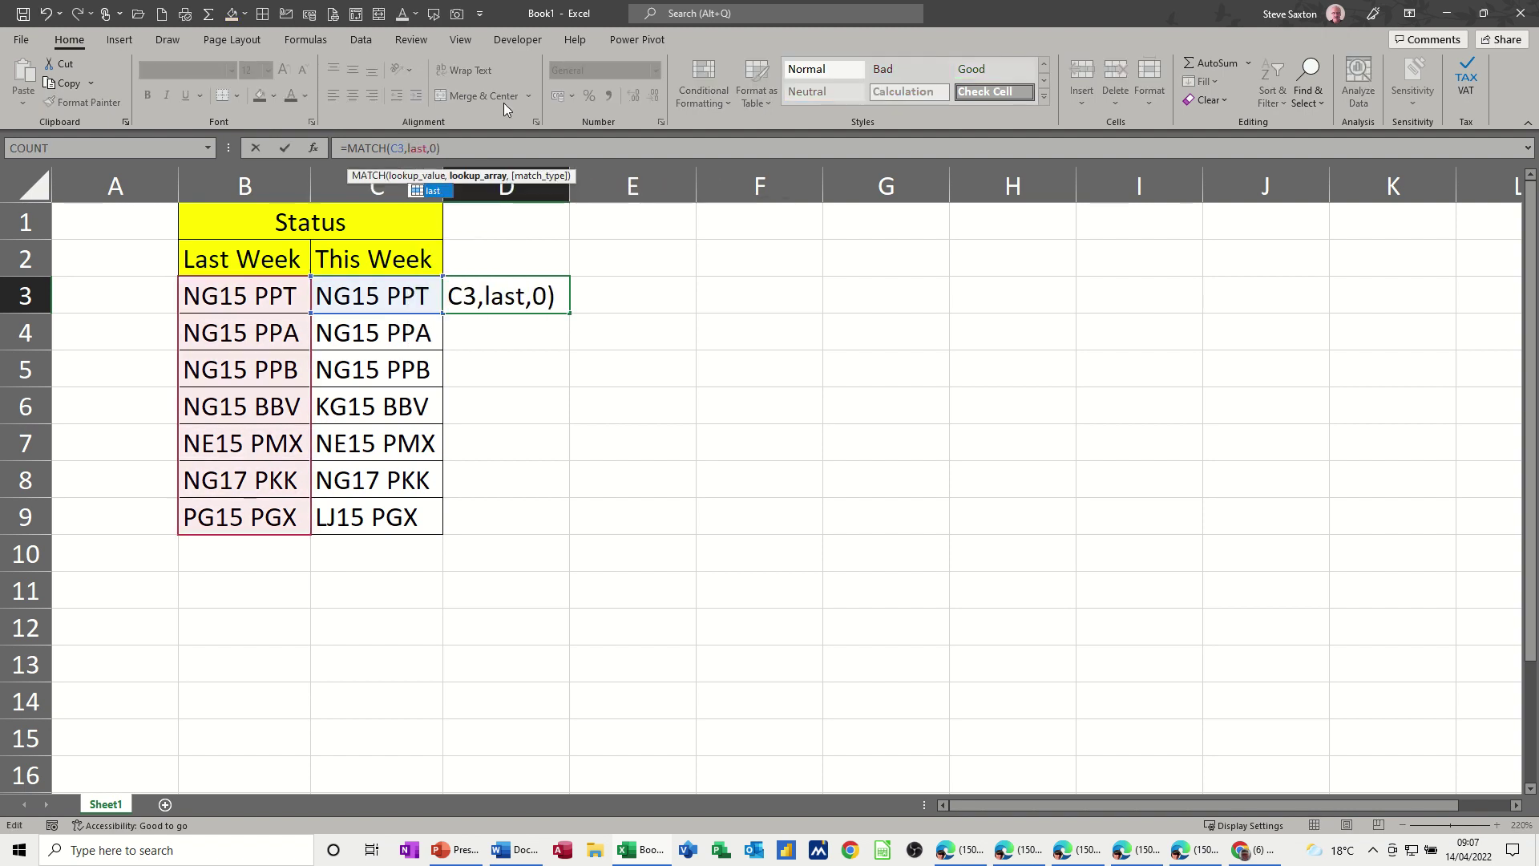
pyautogui.click(286, 149)
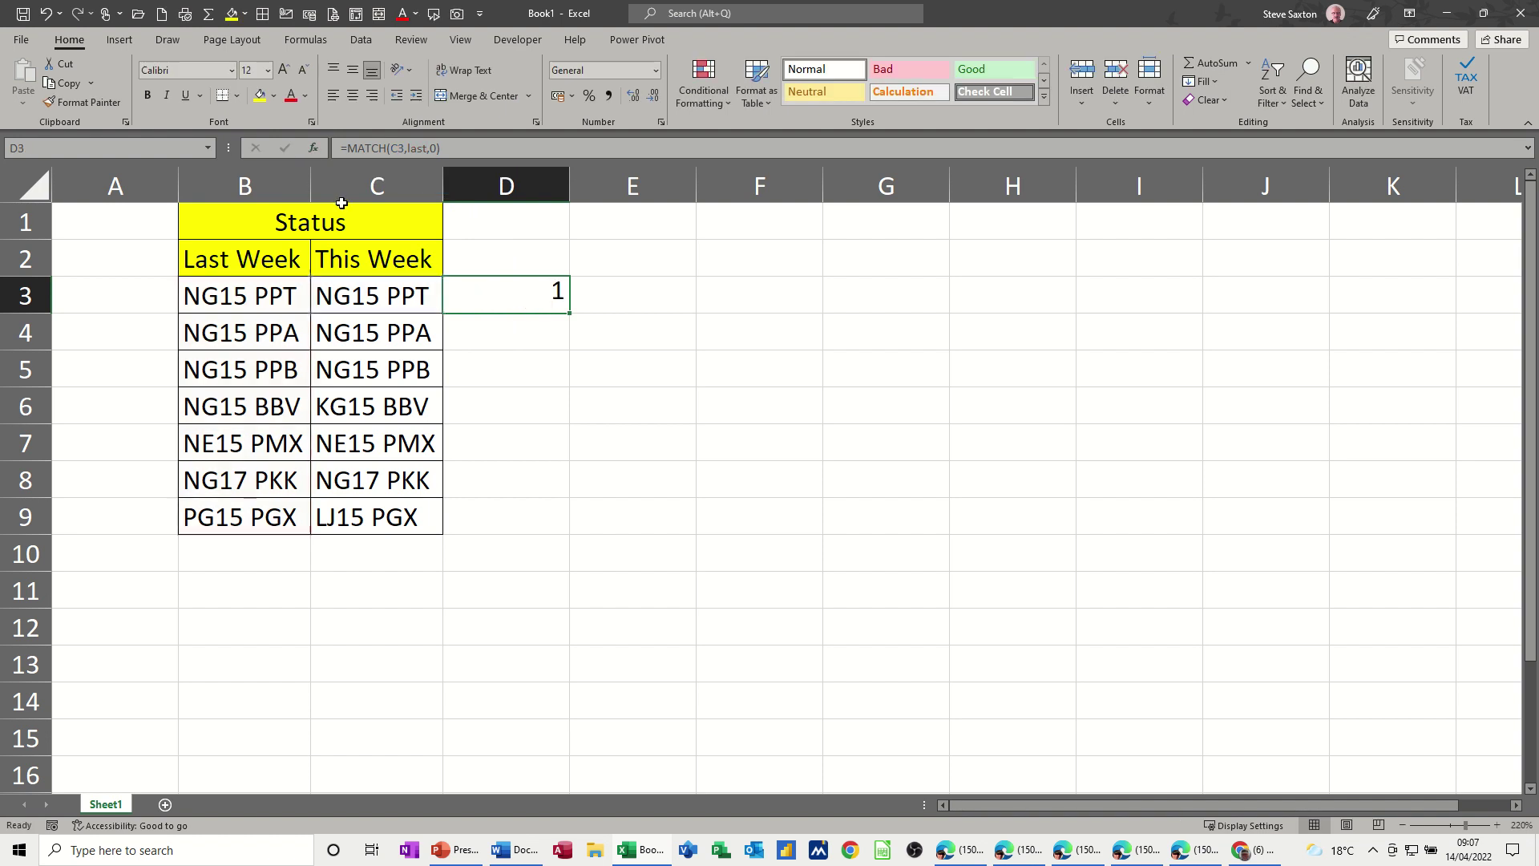
pyautogui.doubleClick(568, 316)
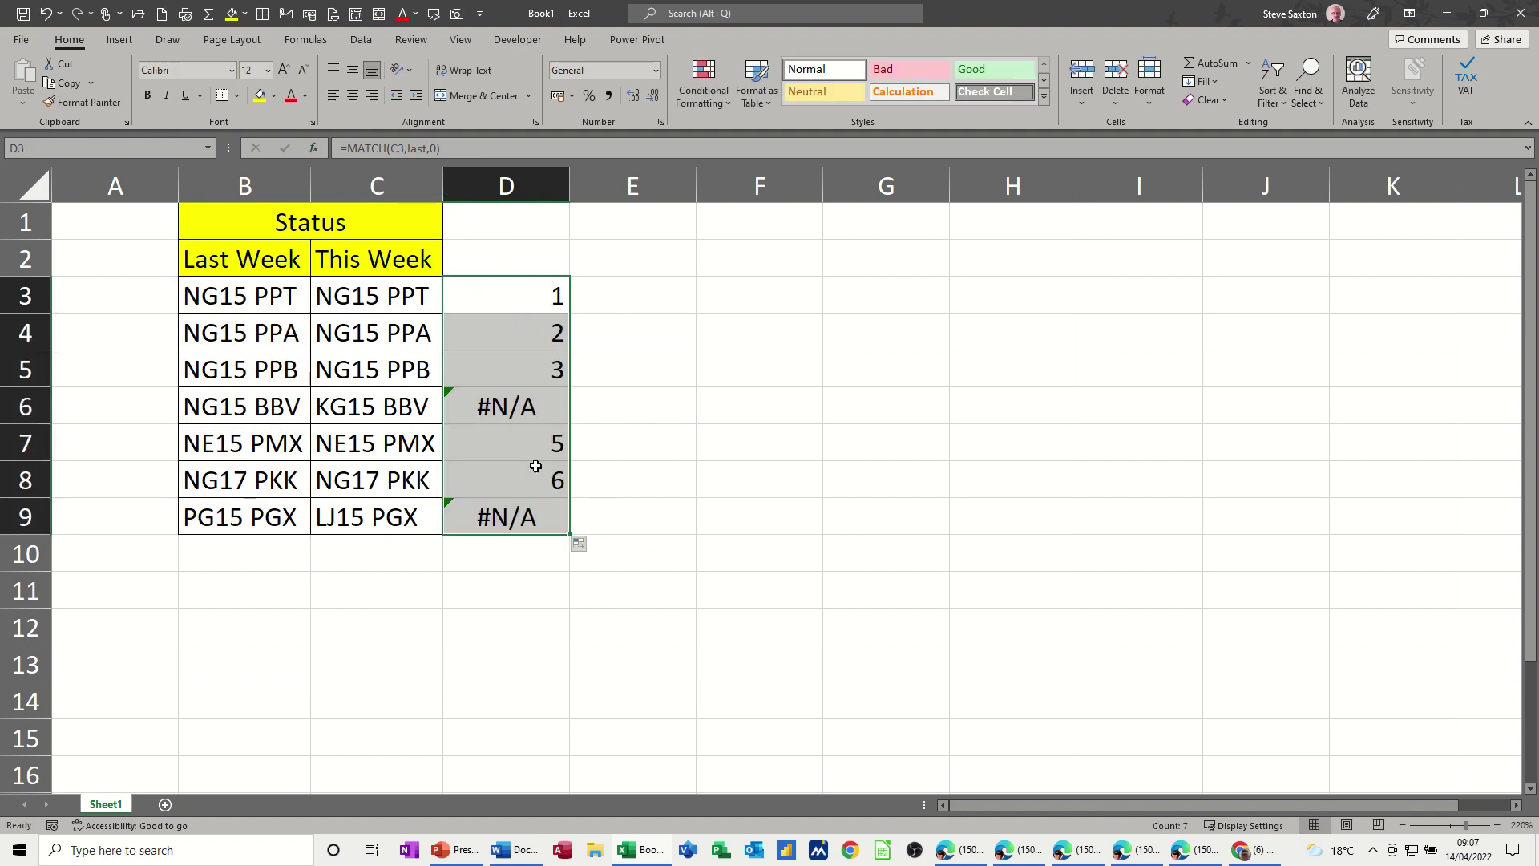
# - Add the column headings Match over column D and ISNA over column E
pyautogui.click(513, 265)
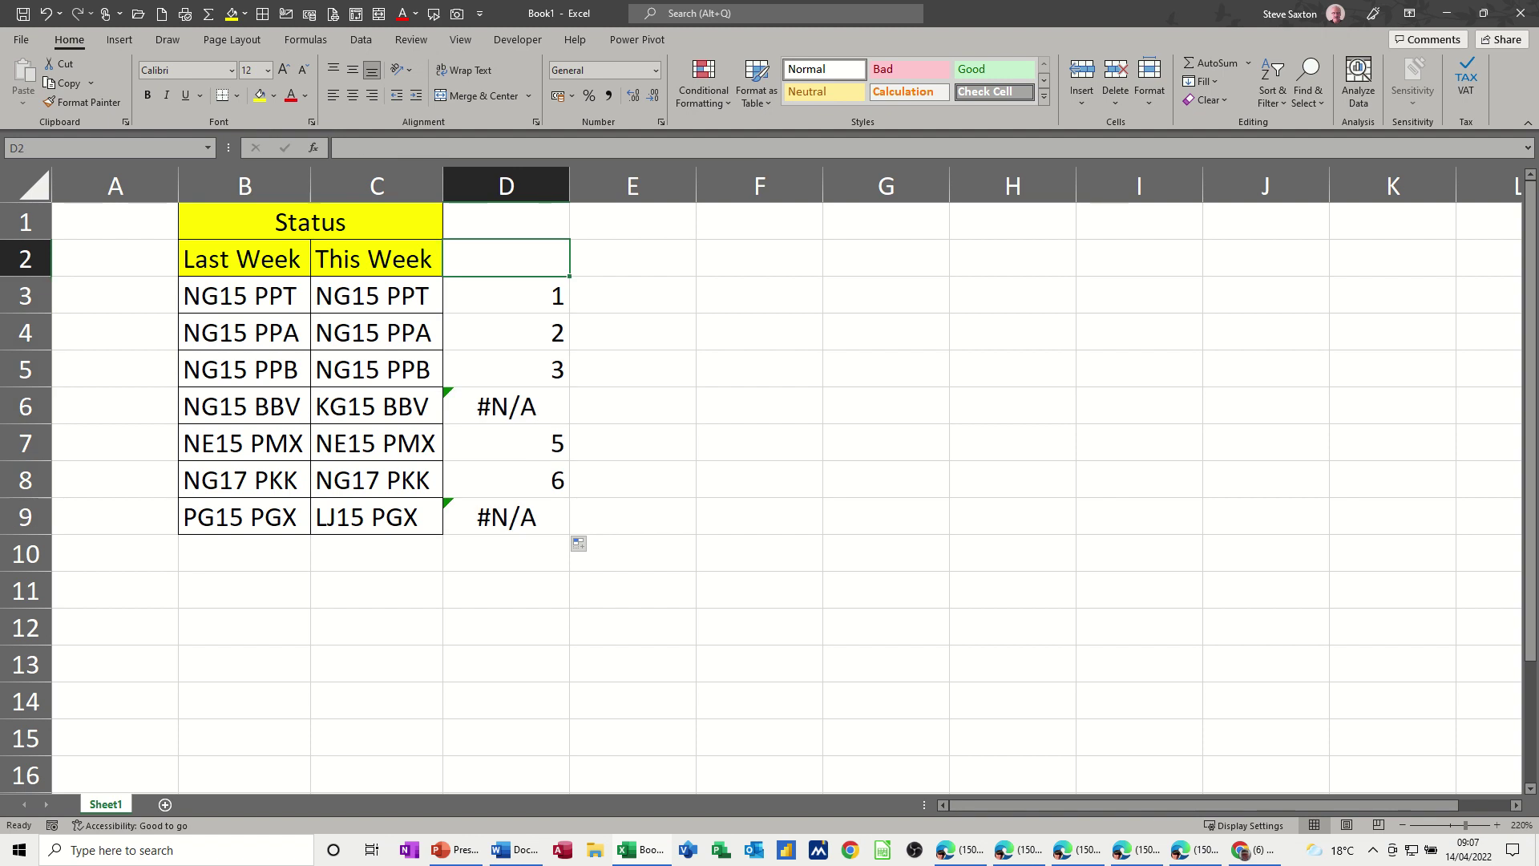
pyautogui.write('Match')
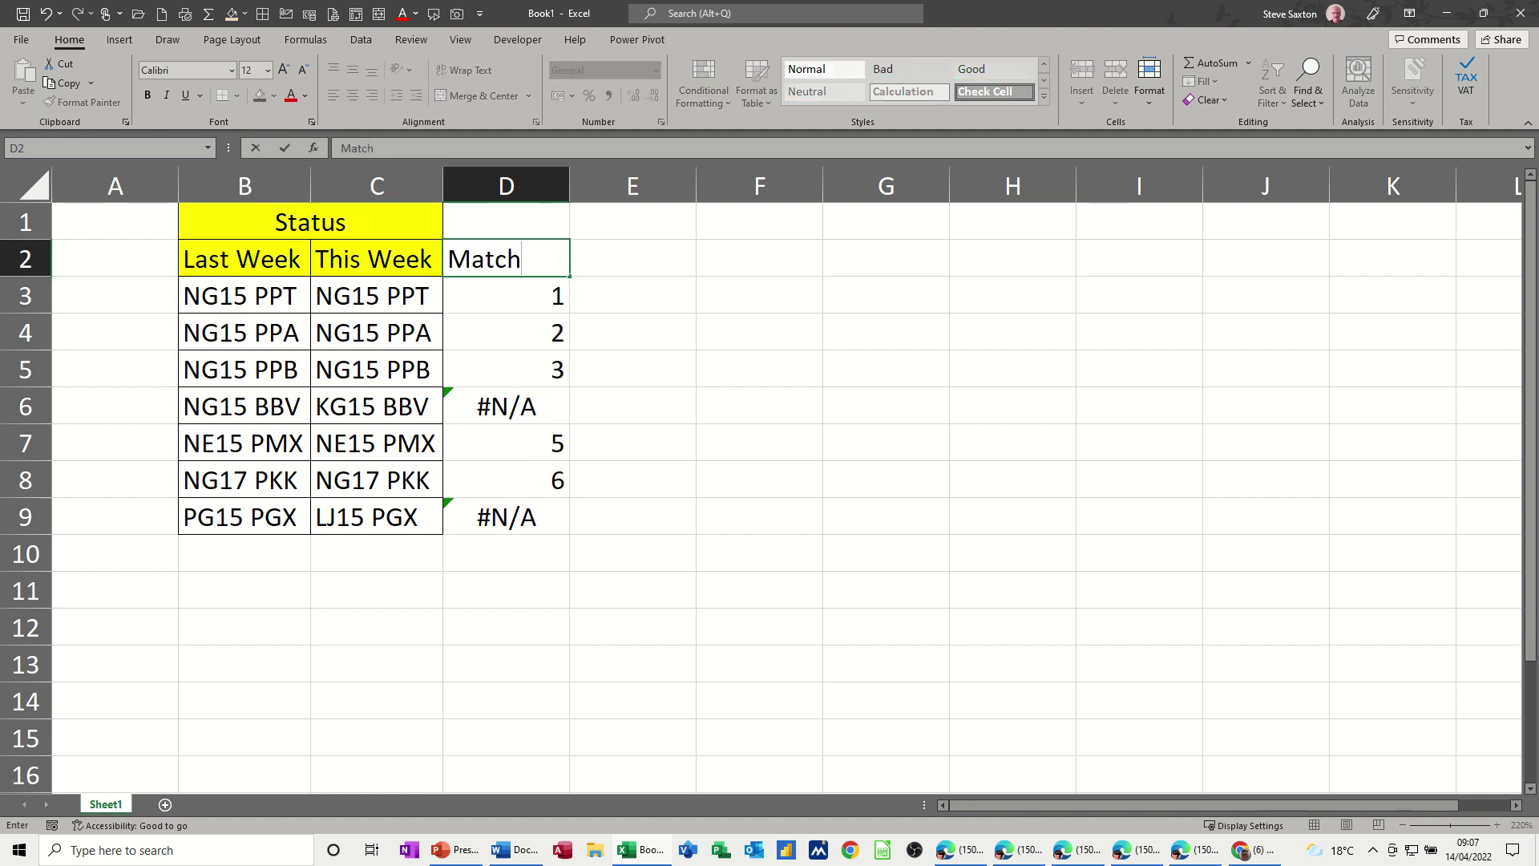
pyautogui.click(639, 267)
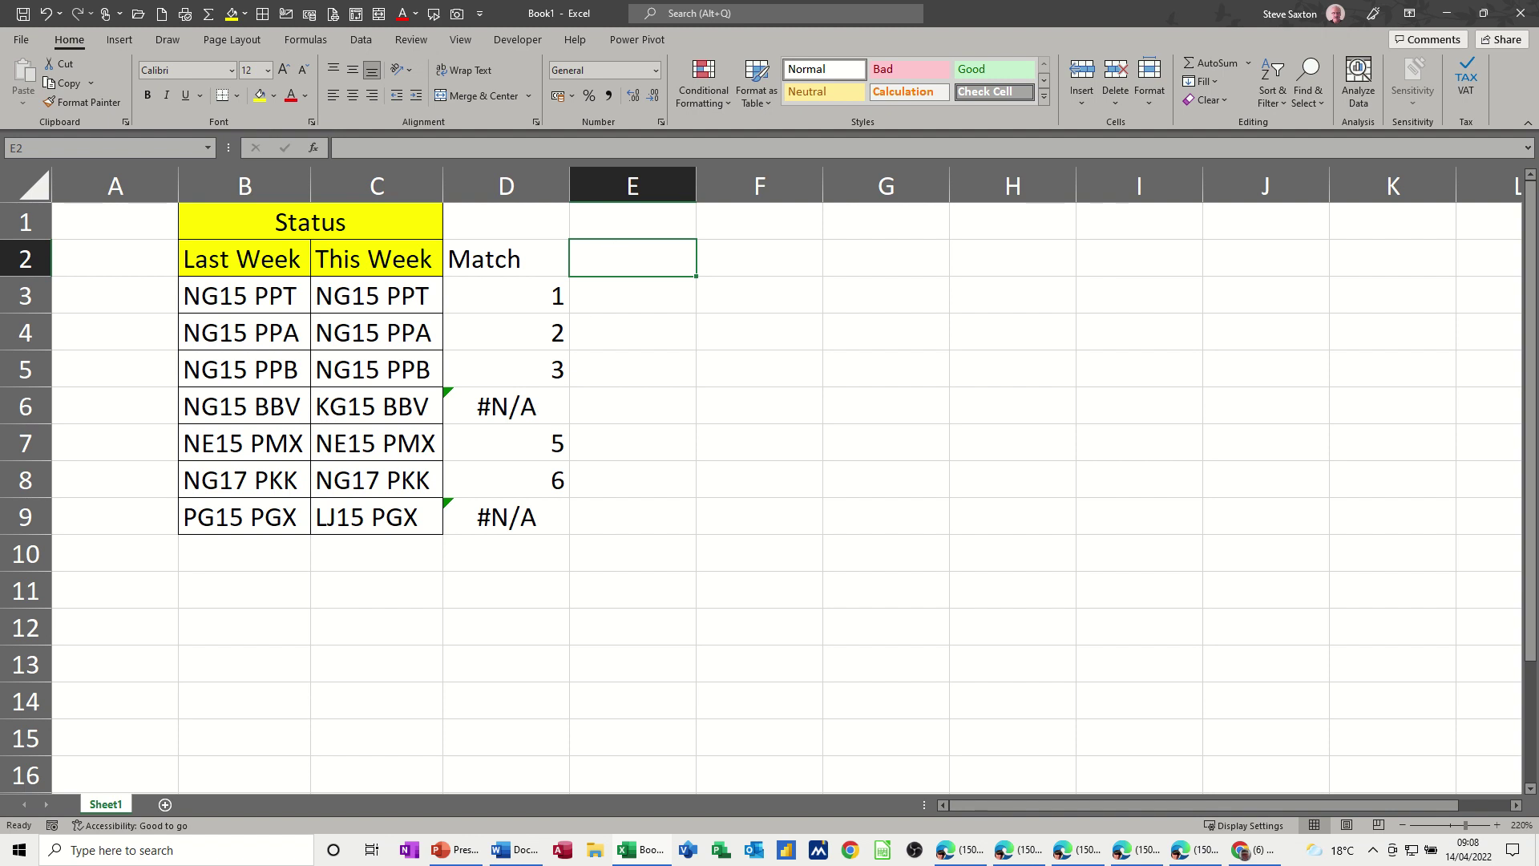
pyautogui.write('ISNA')
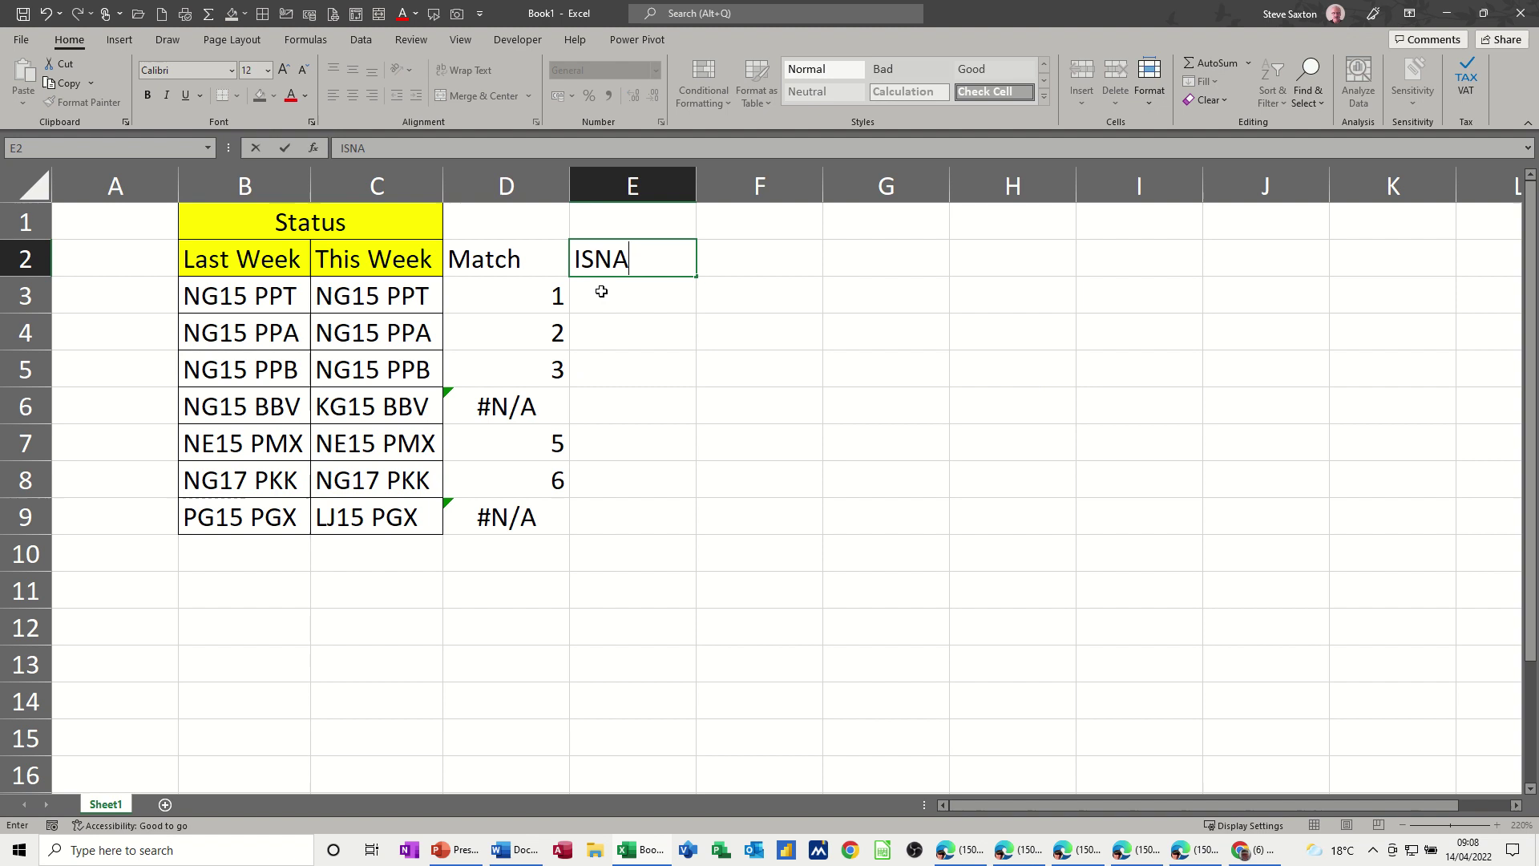
pyautogui.click(625, 307)
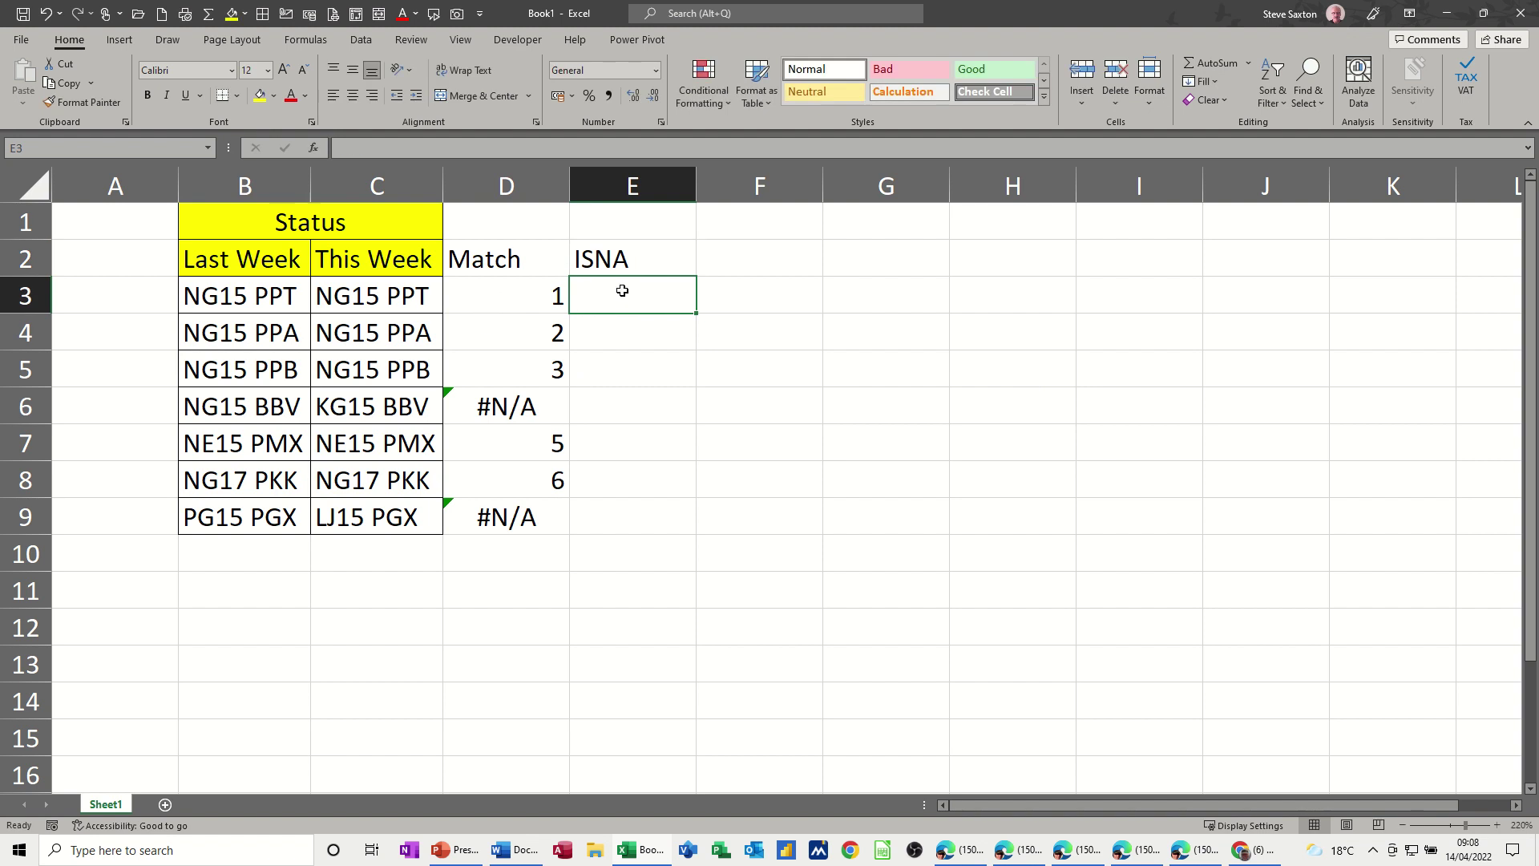
# - Enter =ISNA(D3) in E3 and fill it down to E9
pyautogui.write('=')
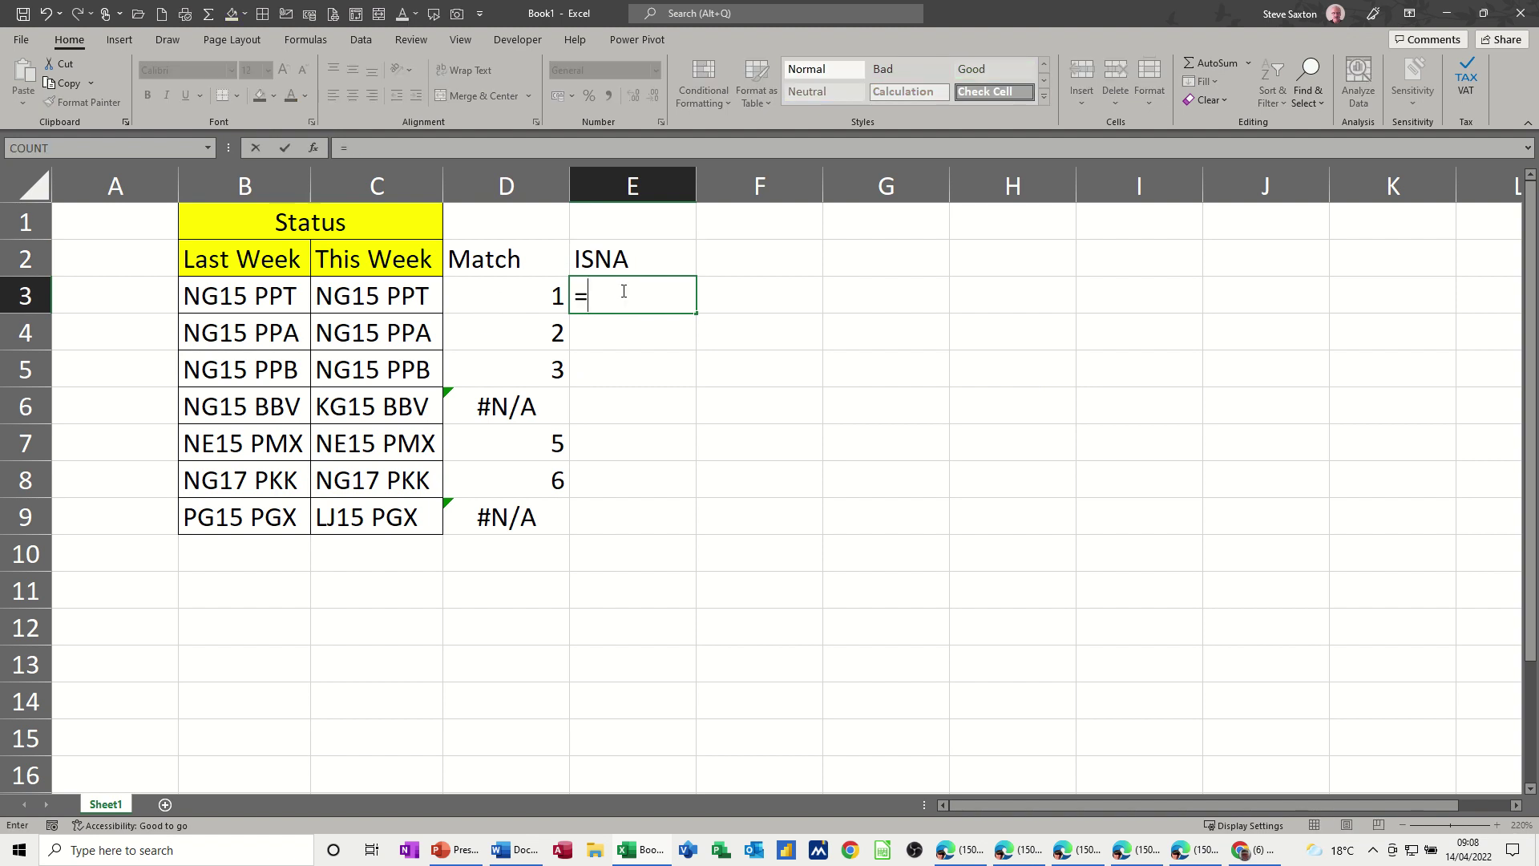
pyautogui.write('isna(')
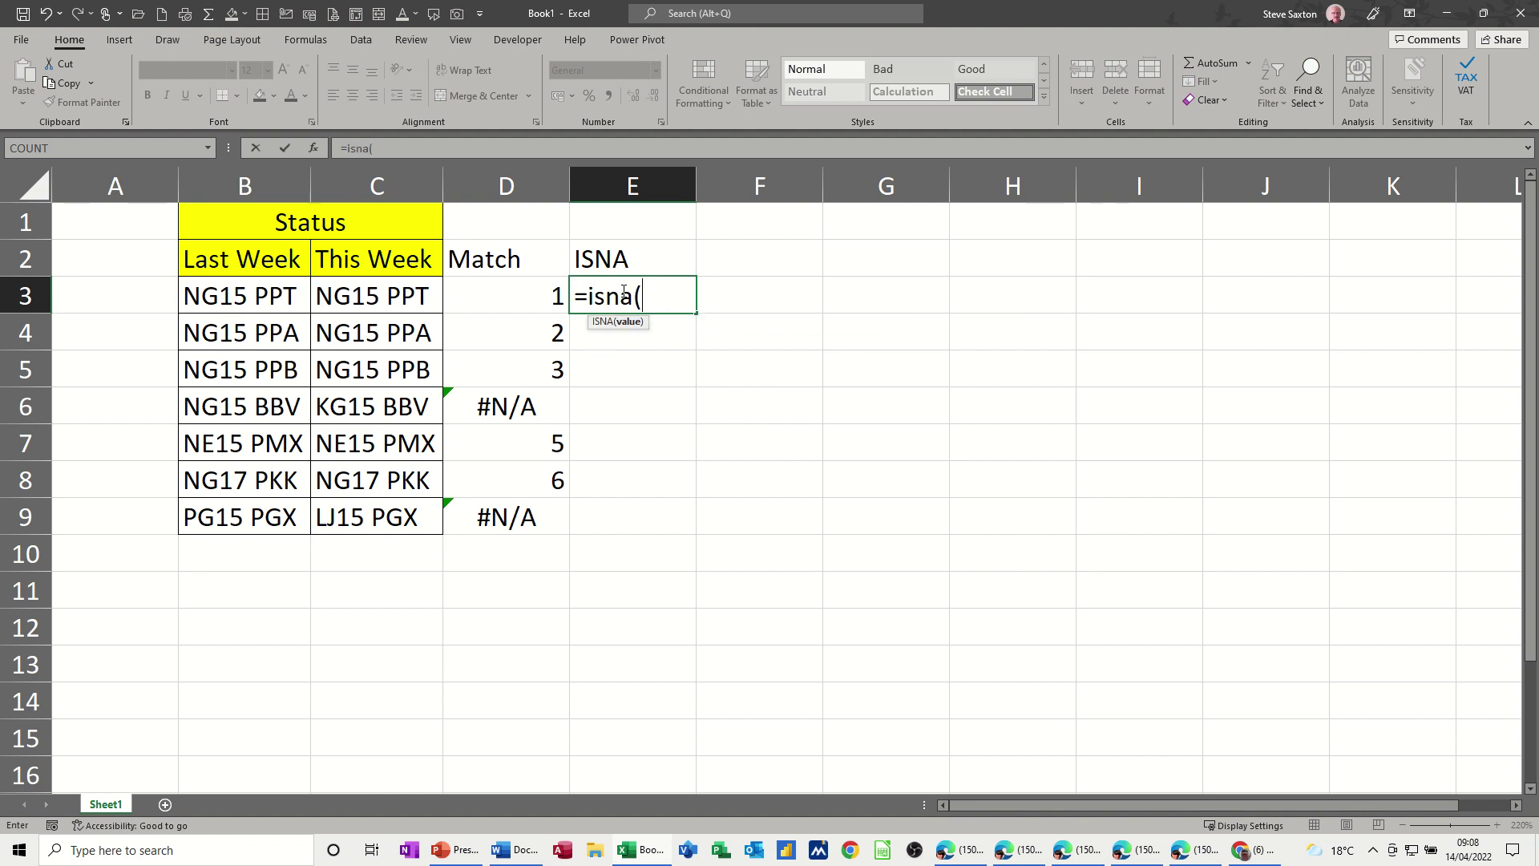
pyautogui.click(530, 295)
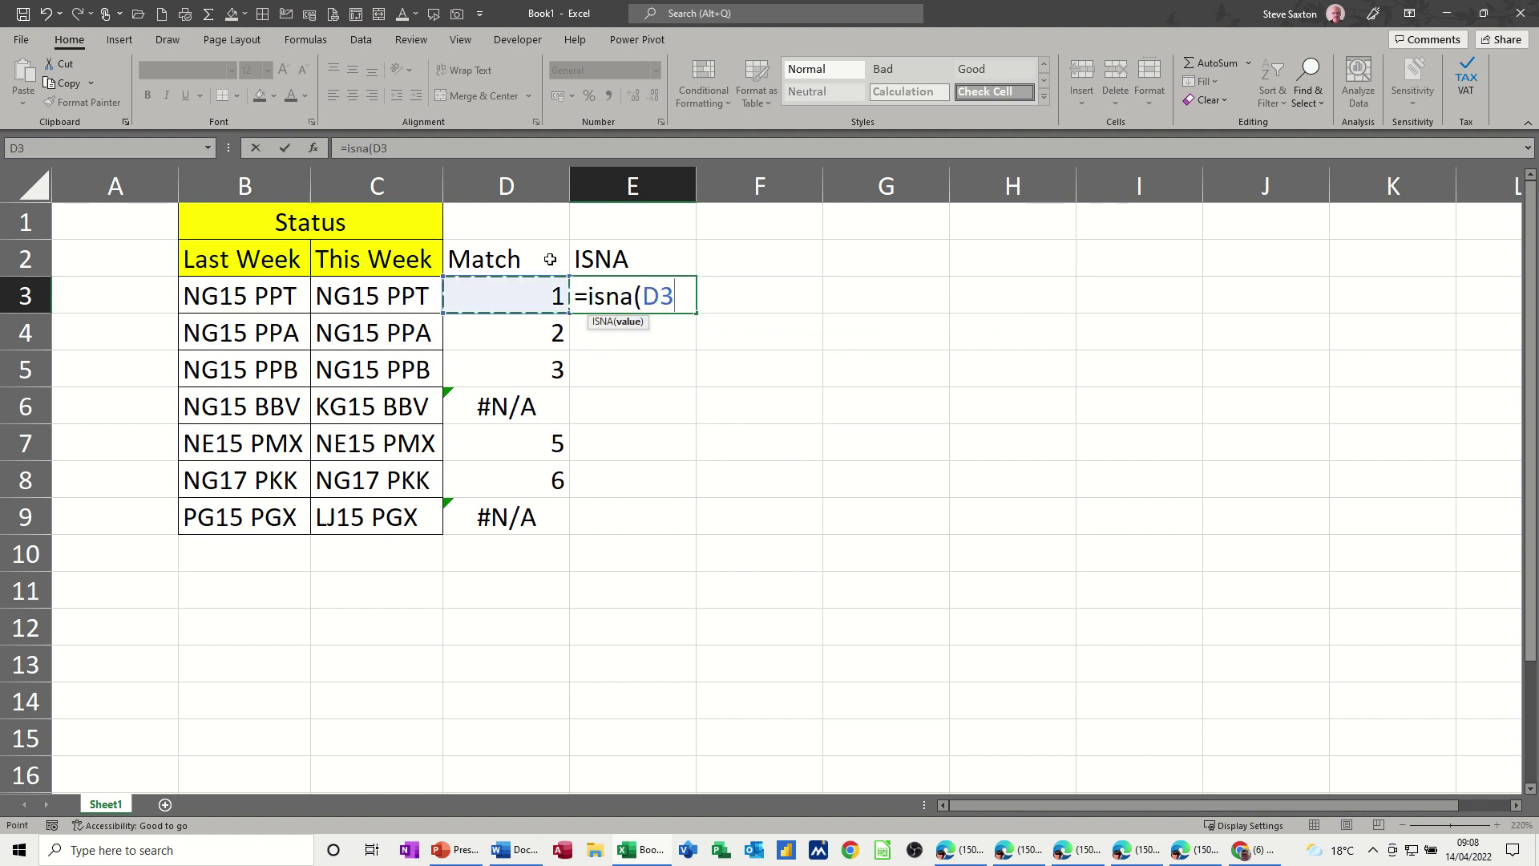
pyautogui.write(')')
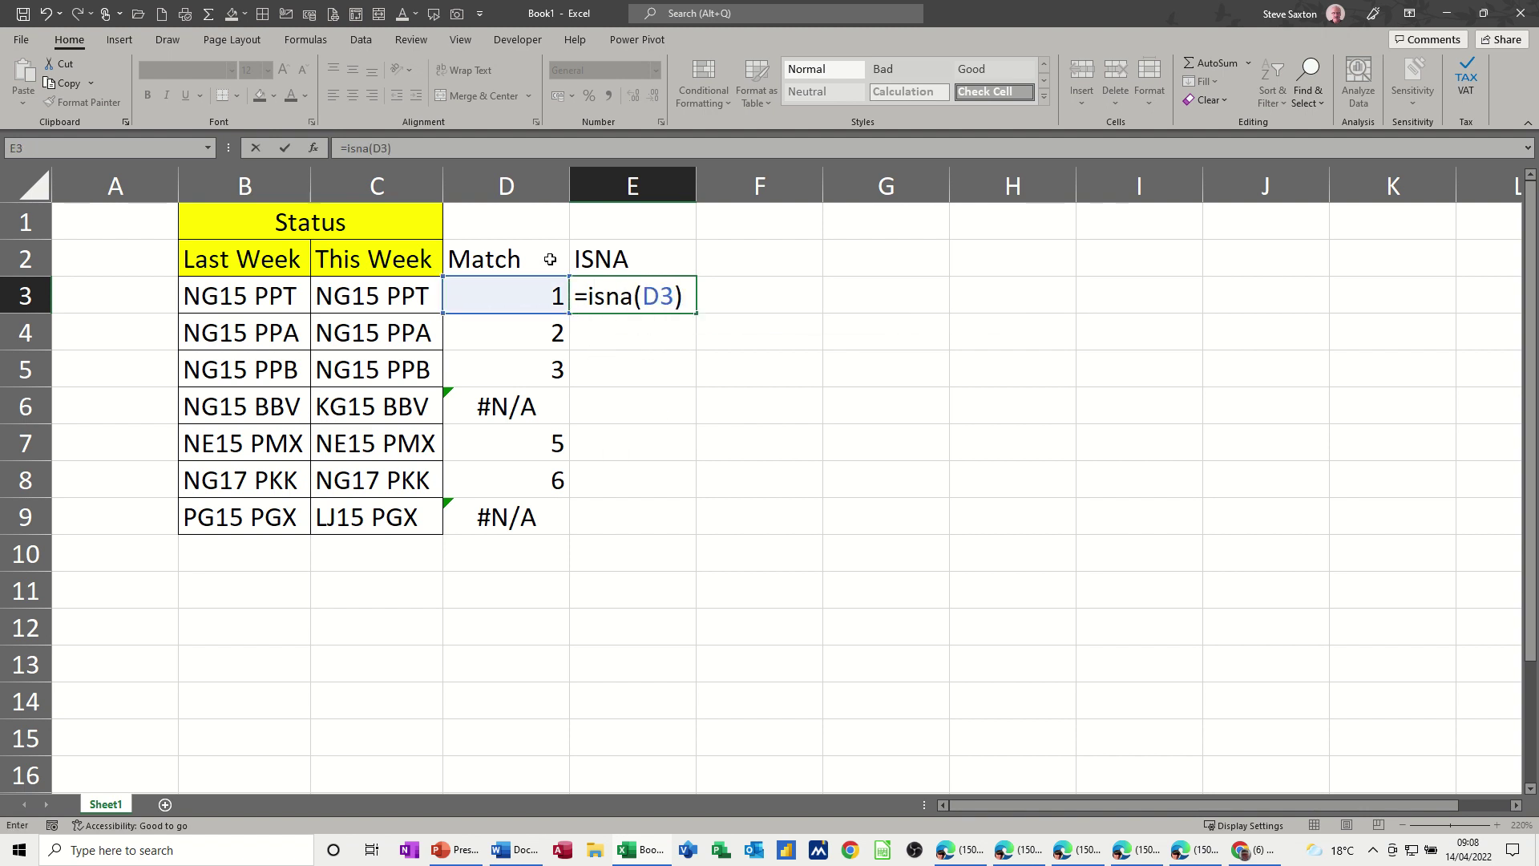
pyautogui.click(283, 149)
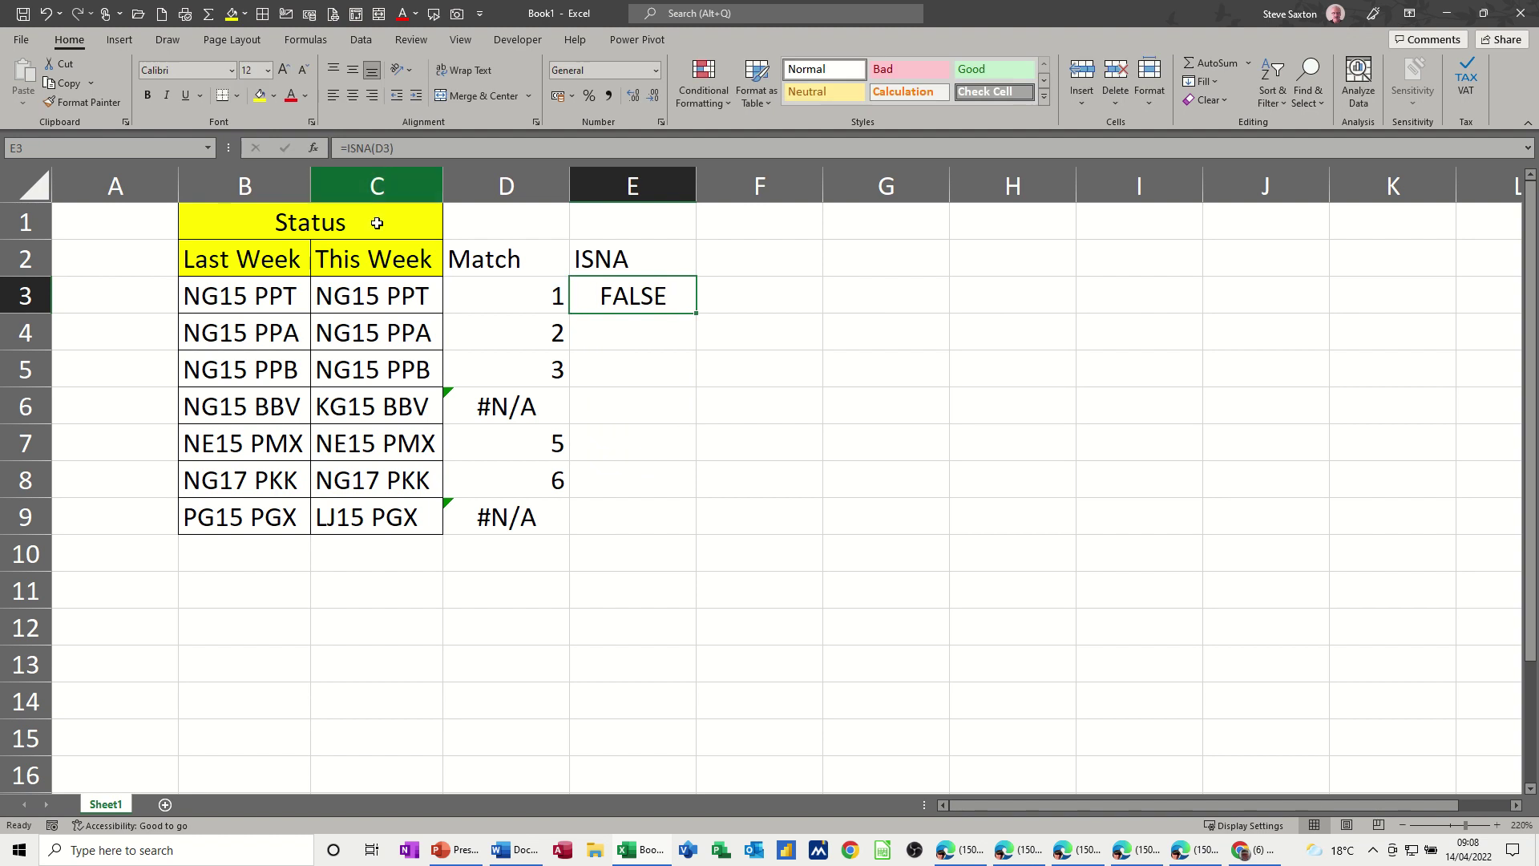
pyautogui.doubleClick(696, 314)
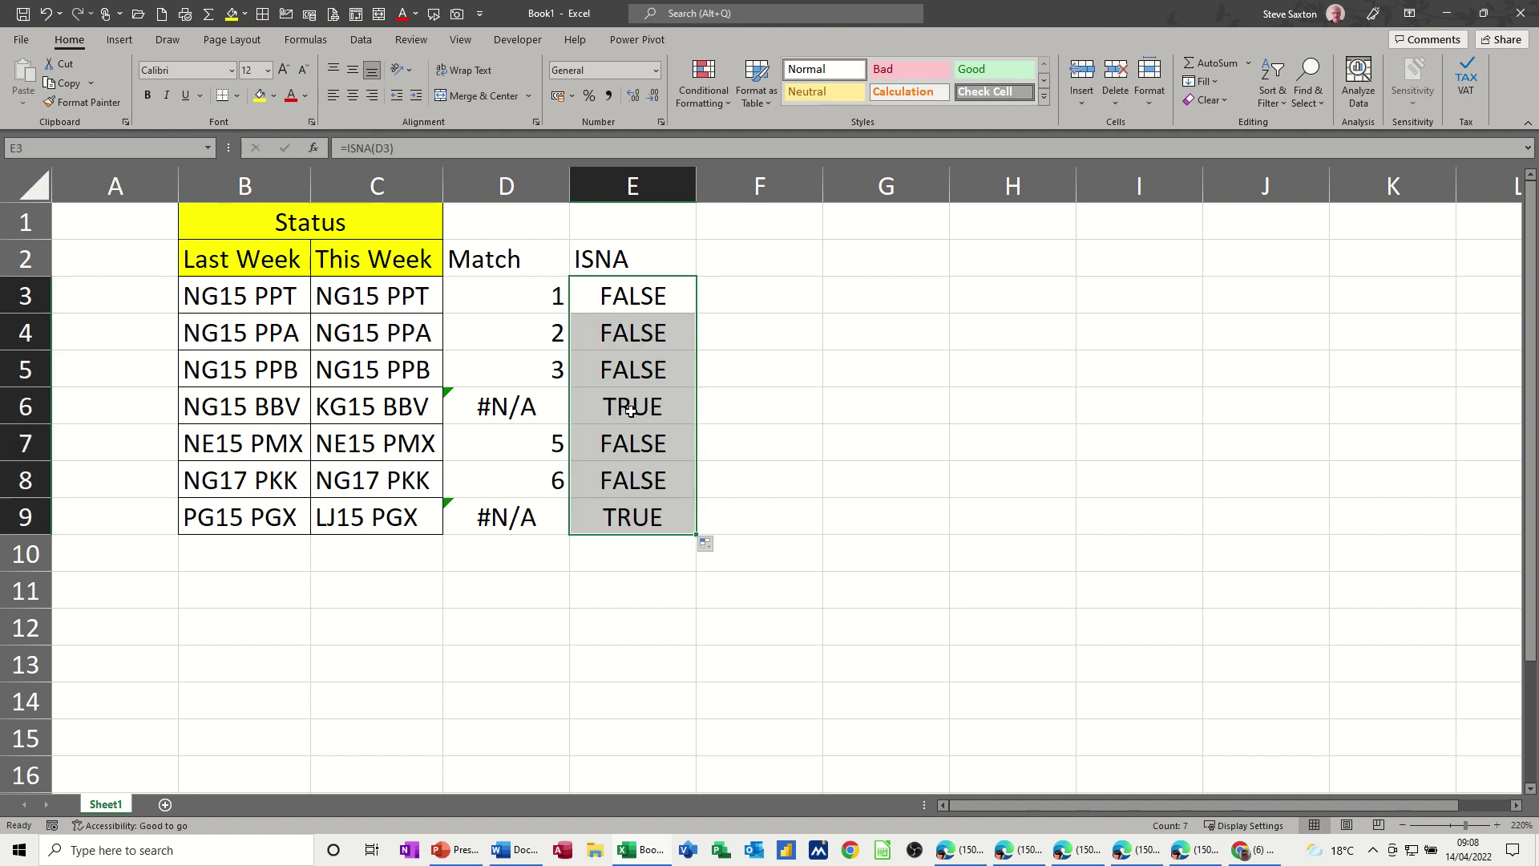
# - Head column F with IF
pyautogui.click(723, 261)
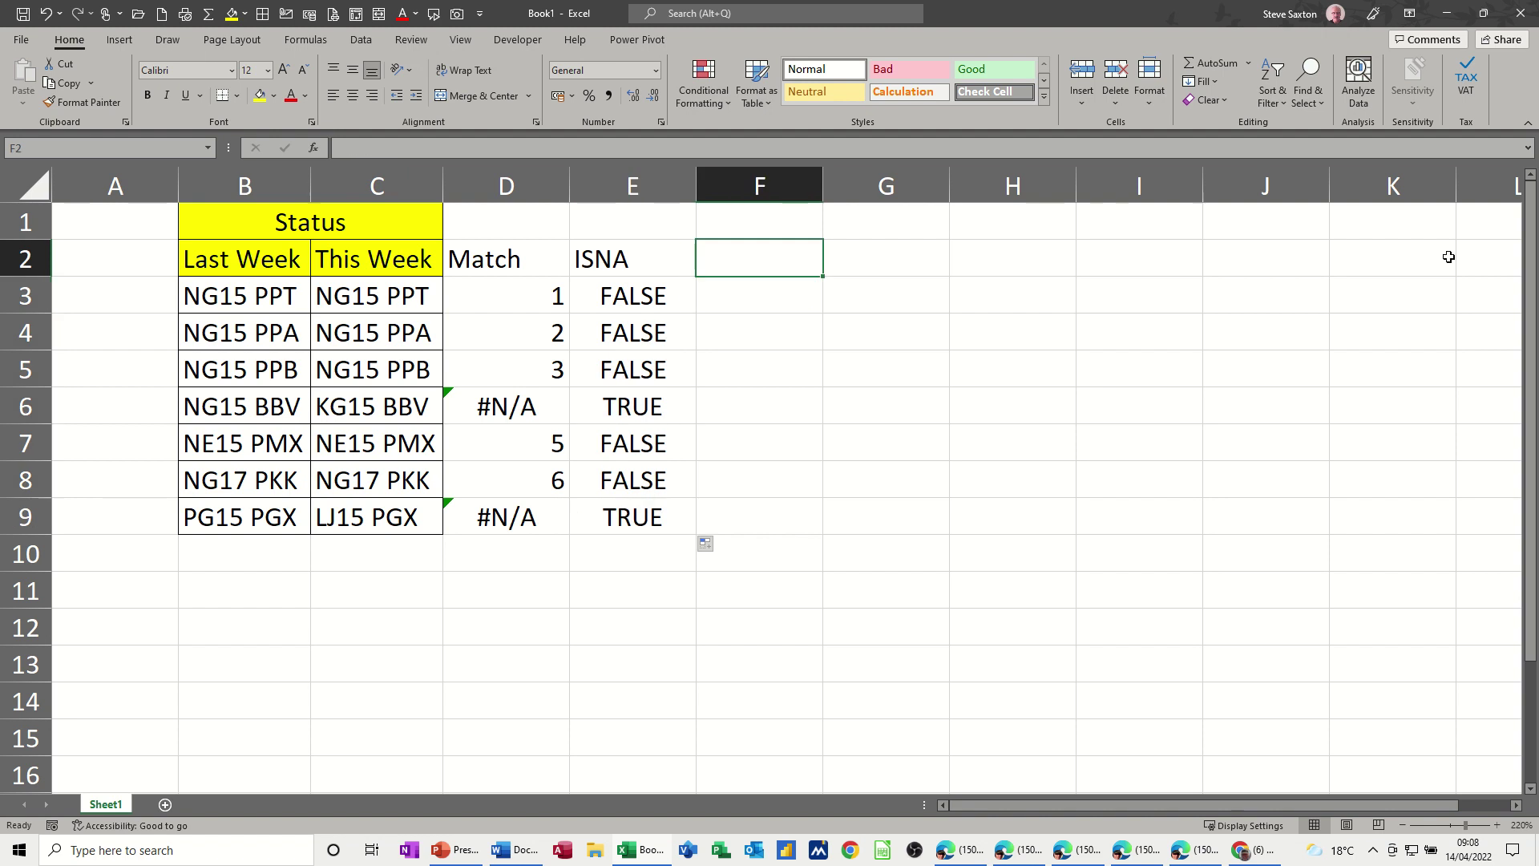
pyautogui.write('IF')
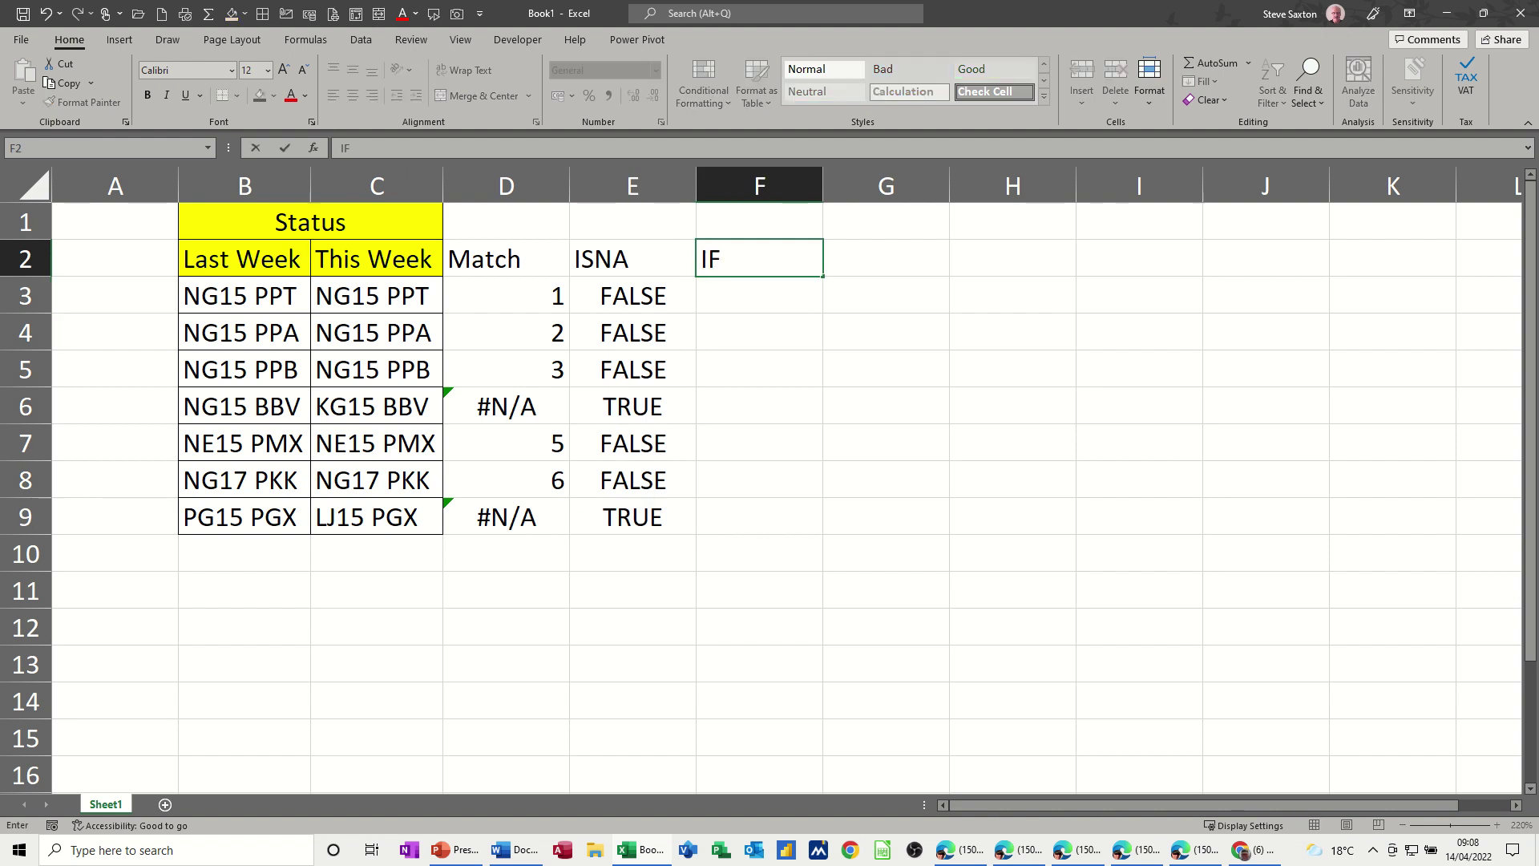
pyautogui.click(753, 295)
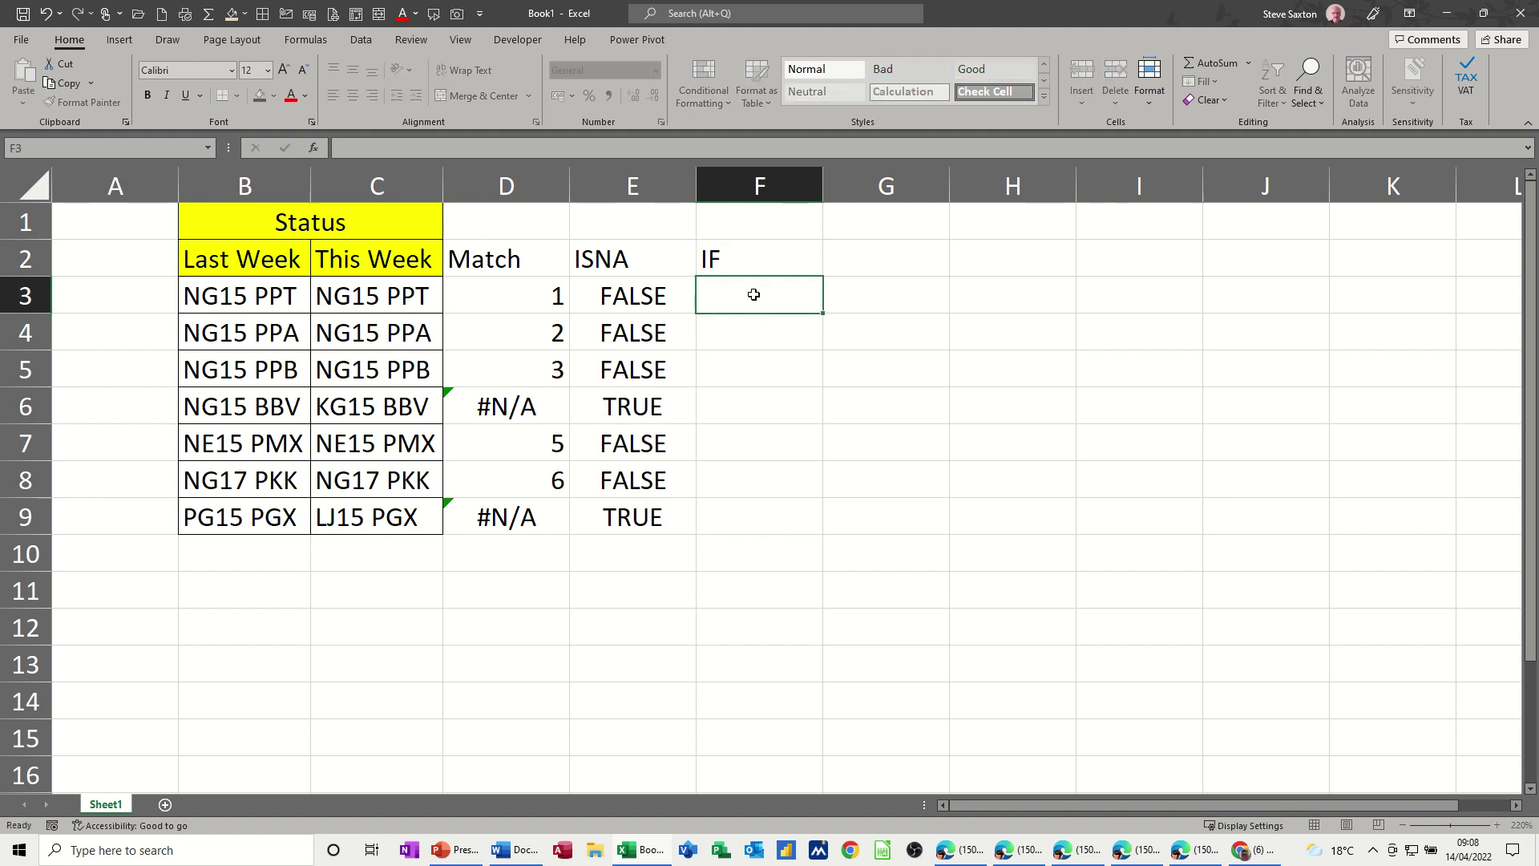
# - Enter =IF(E3=TRUE,"Sold","Not Sold") in F3 and fill it down to F9
pyautogui.write('=')
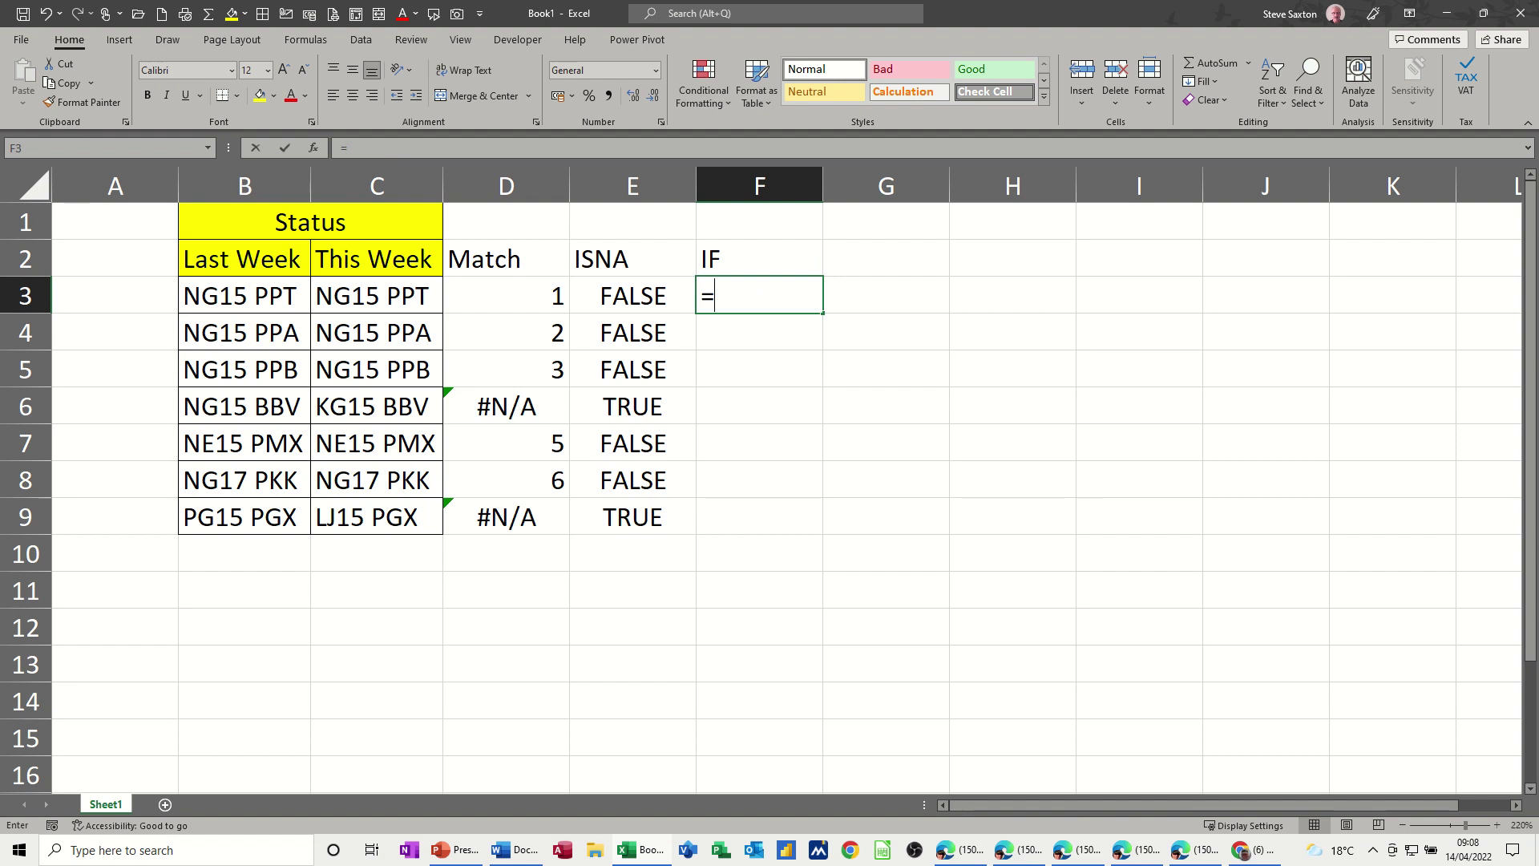
pyautogui.write('if(')
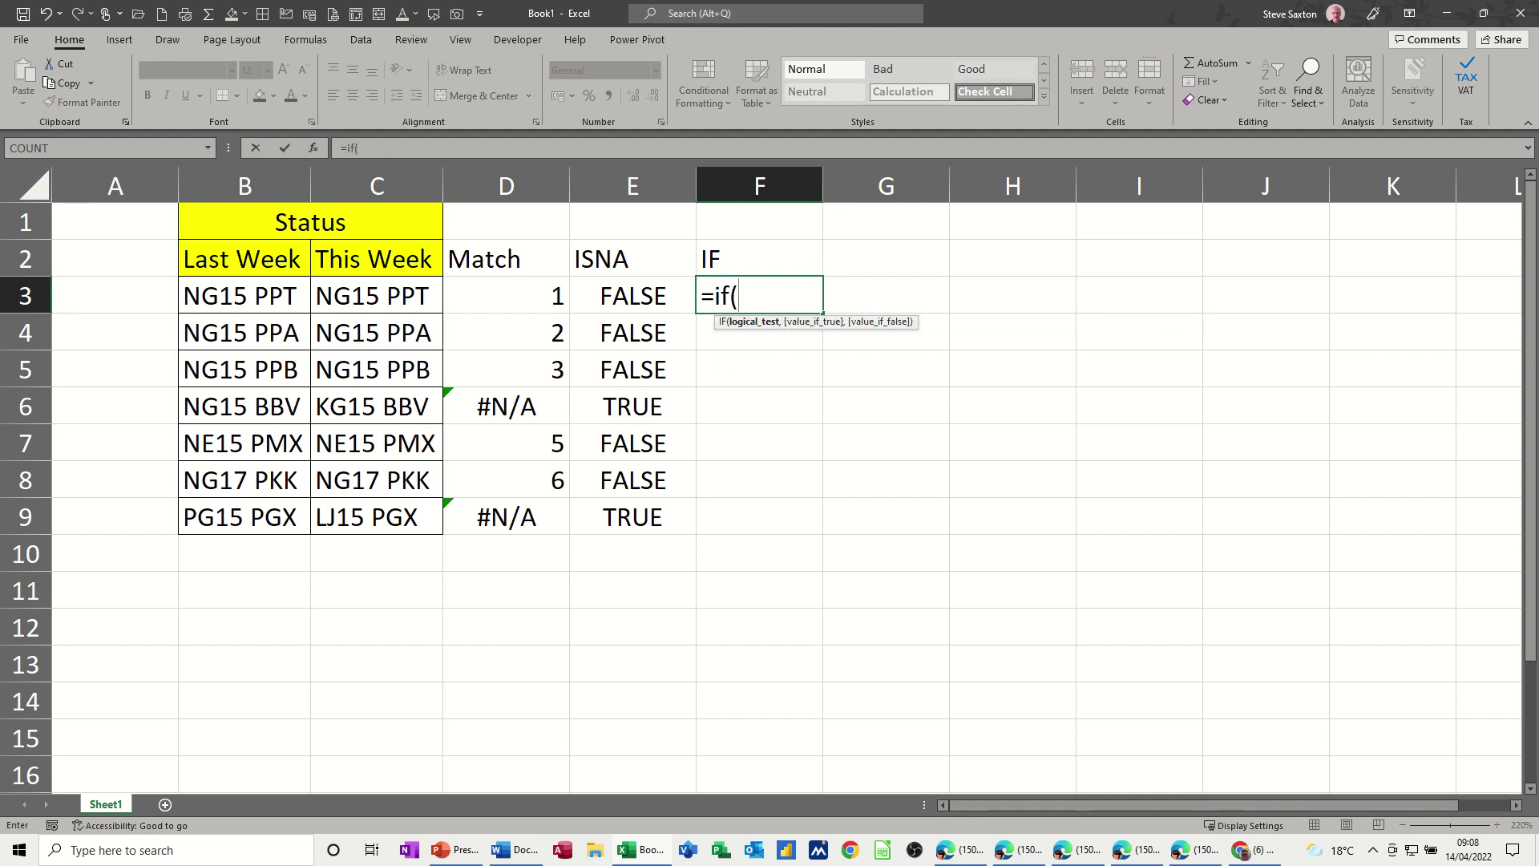
pyautogui.click(622, 301)
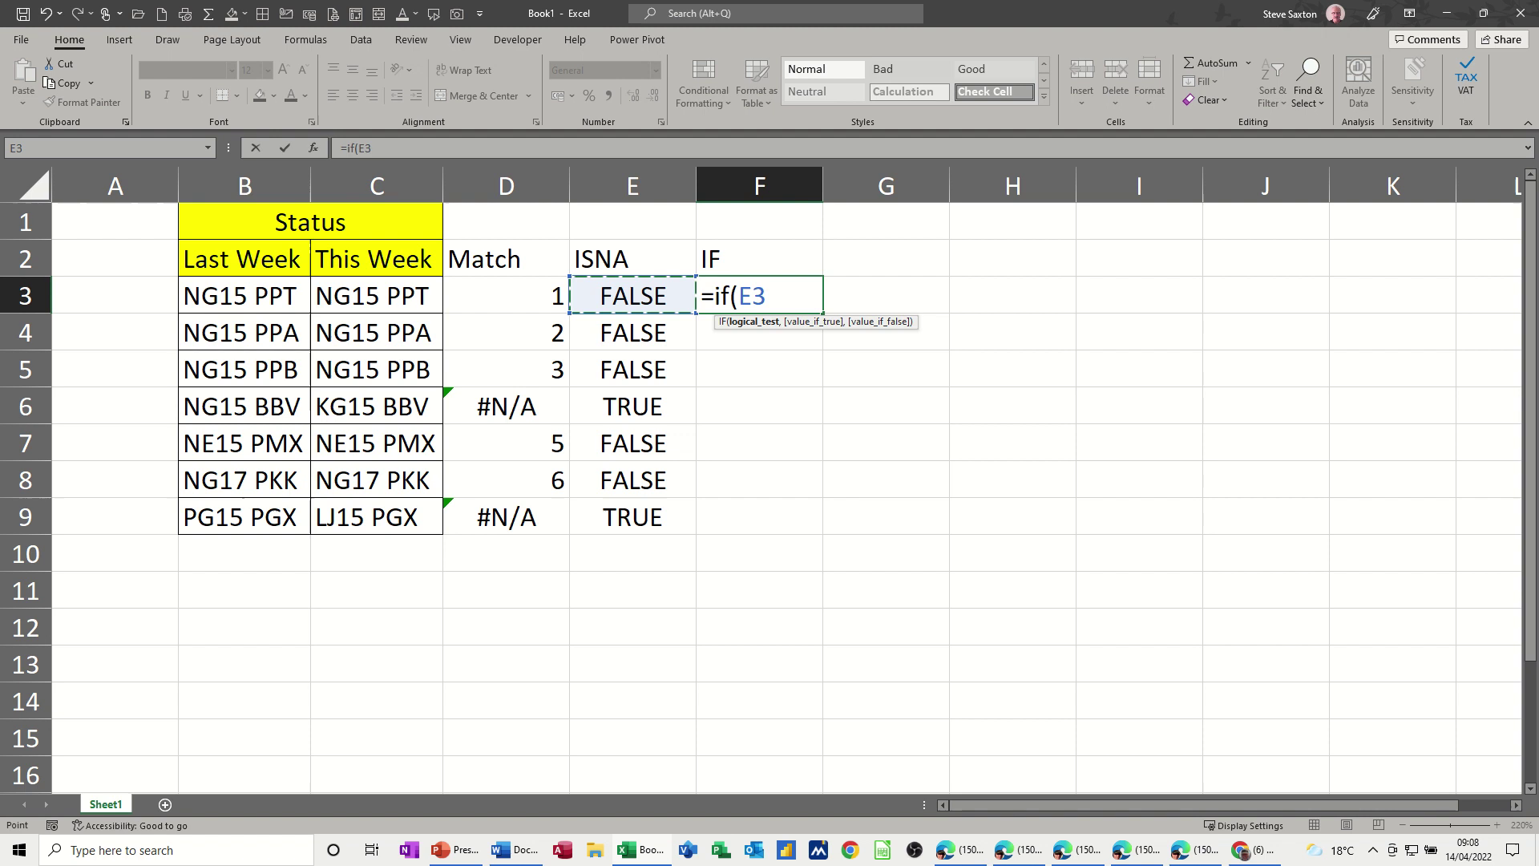
pyautogui.write('=true')
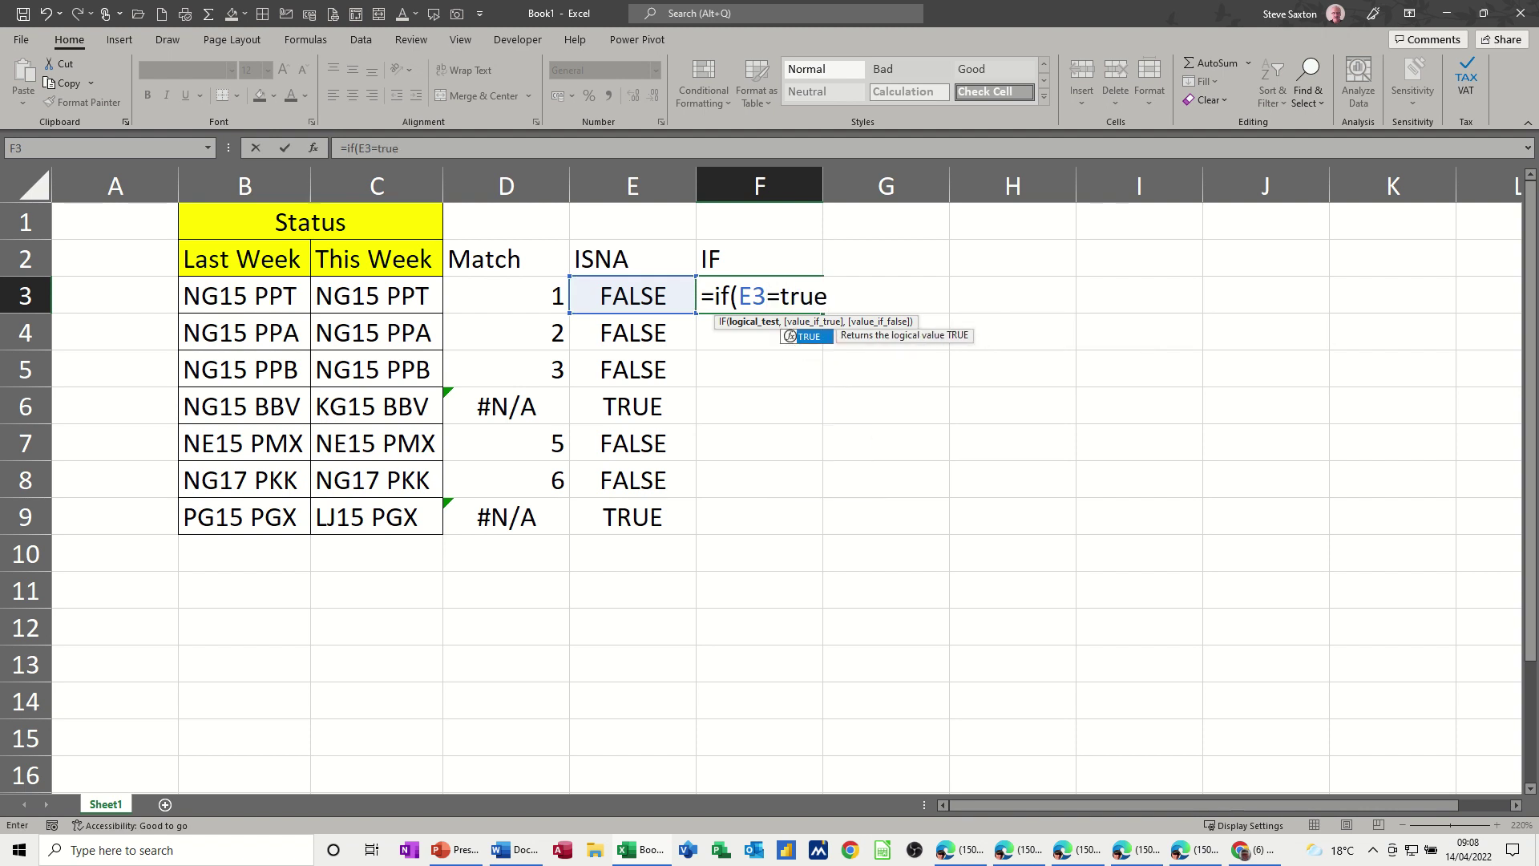
pyautogui.write(',')
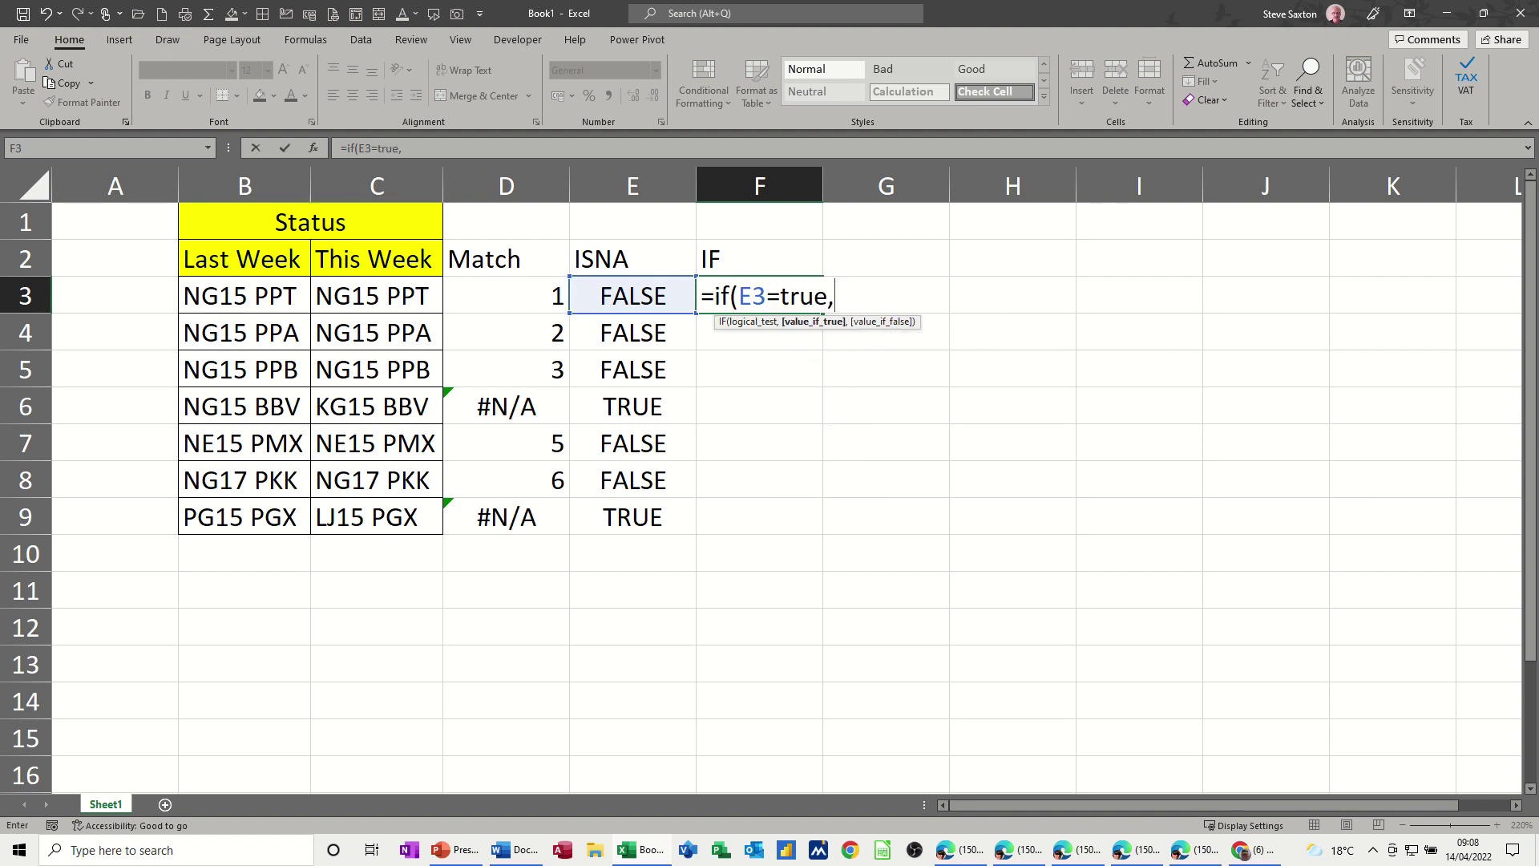
pyautogui.write('"Sol')
pyautogui.write('d",')
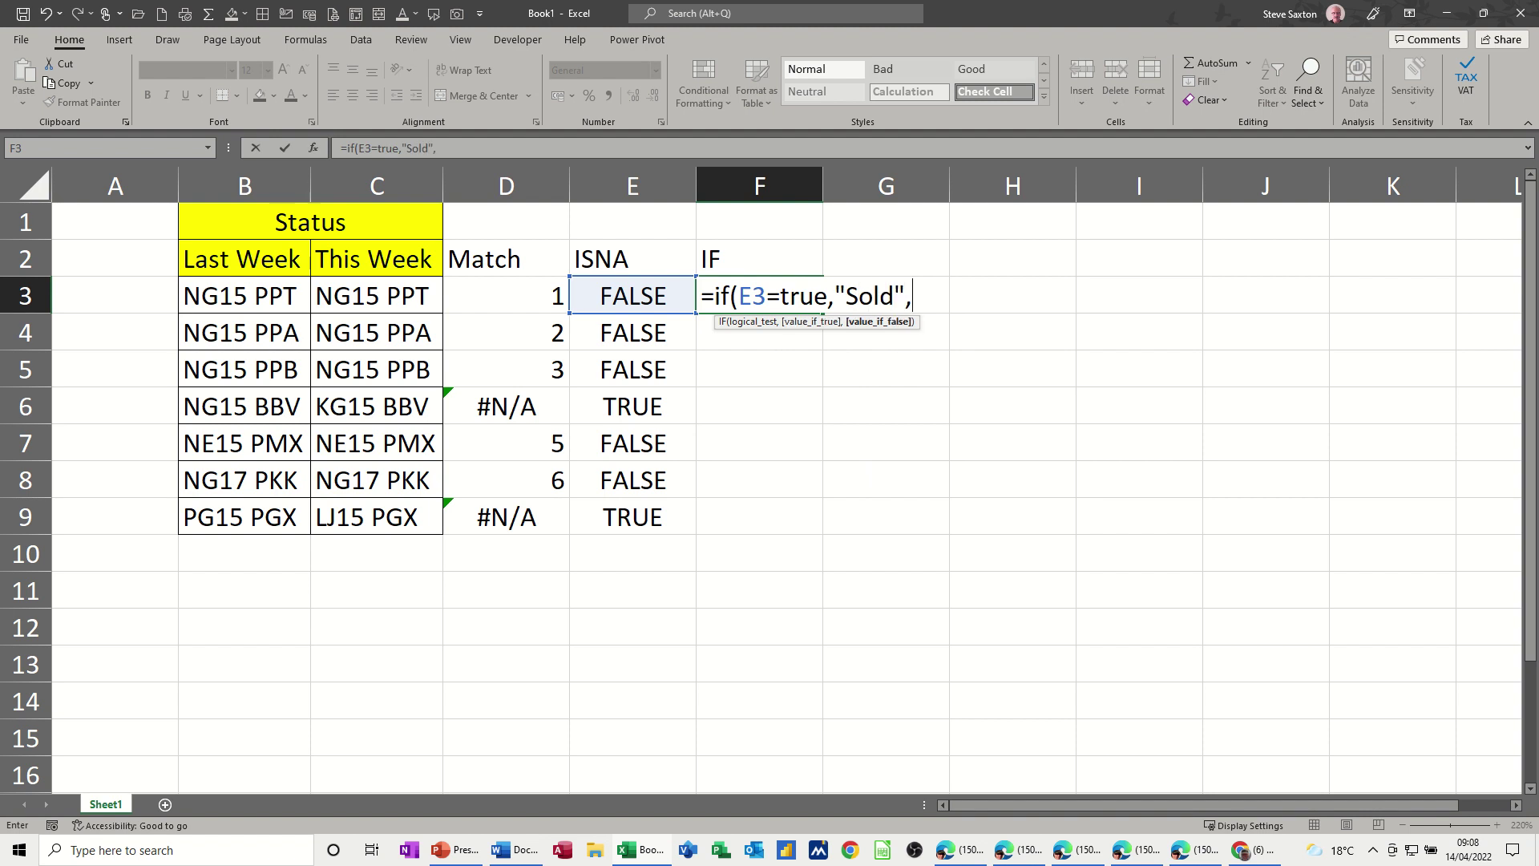
pyautogui.write('"Not Sold')
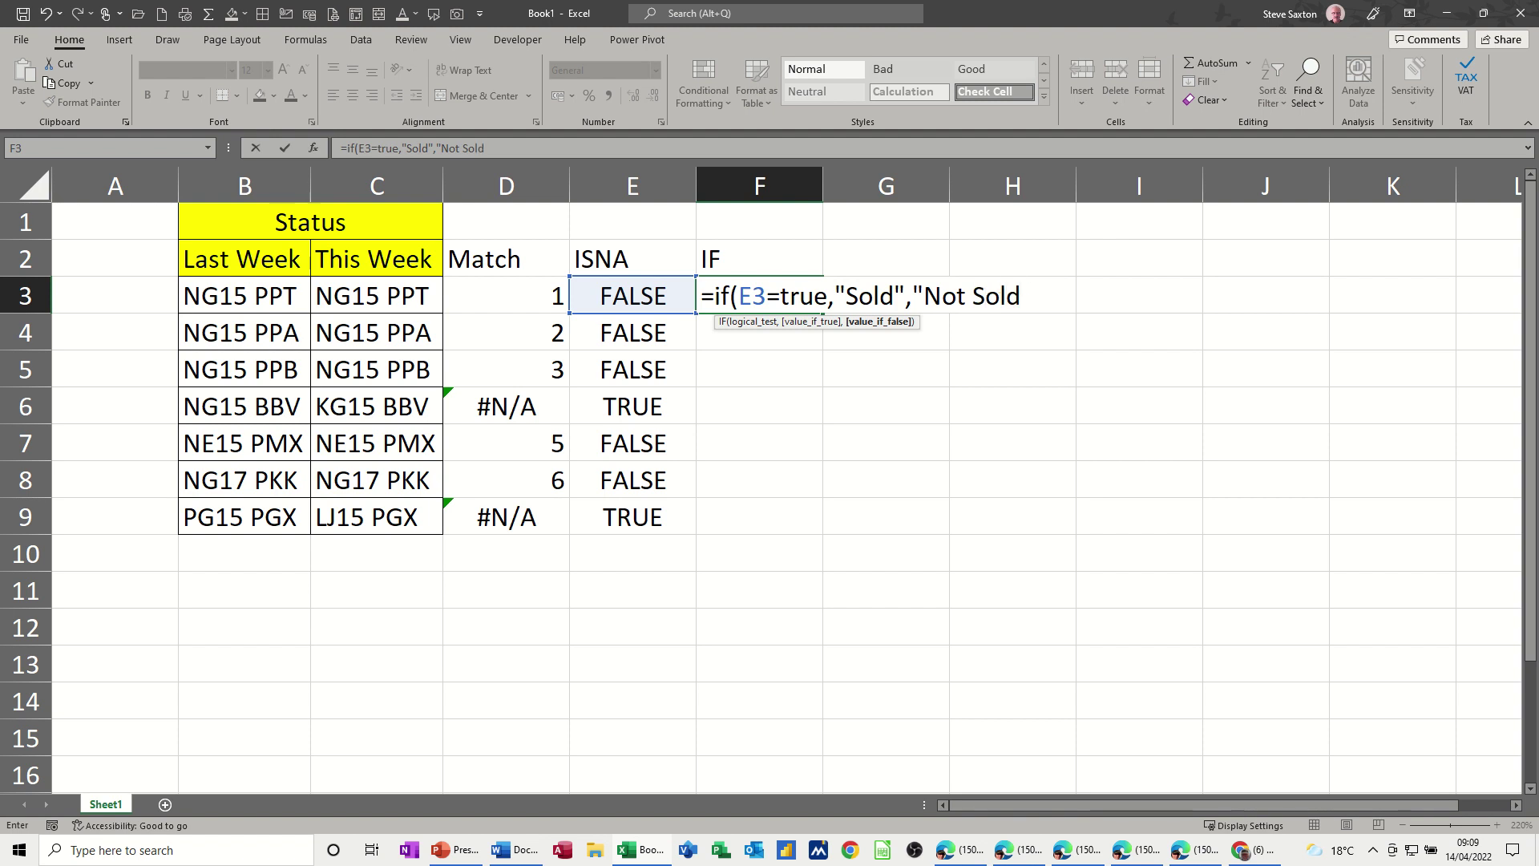
pyautogui.write('")')
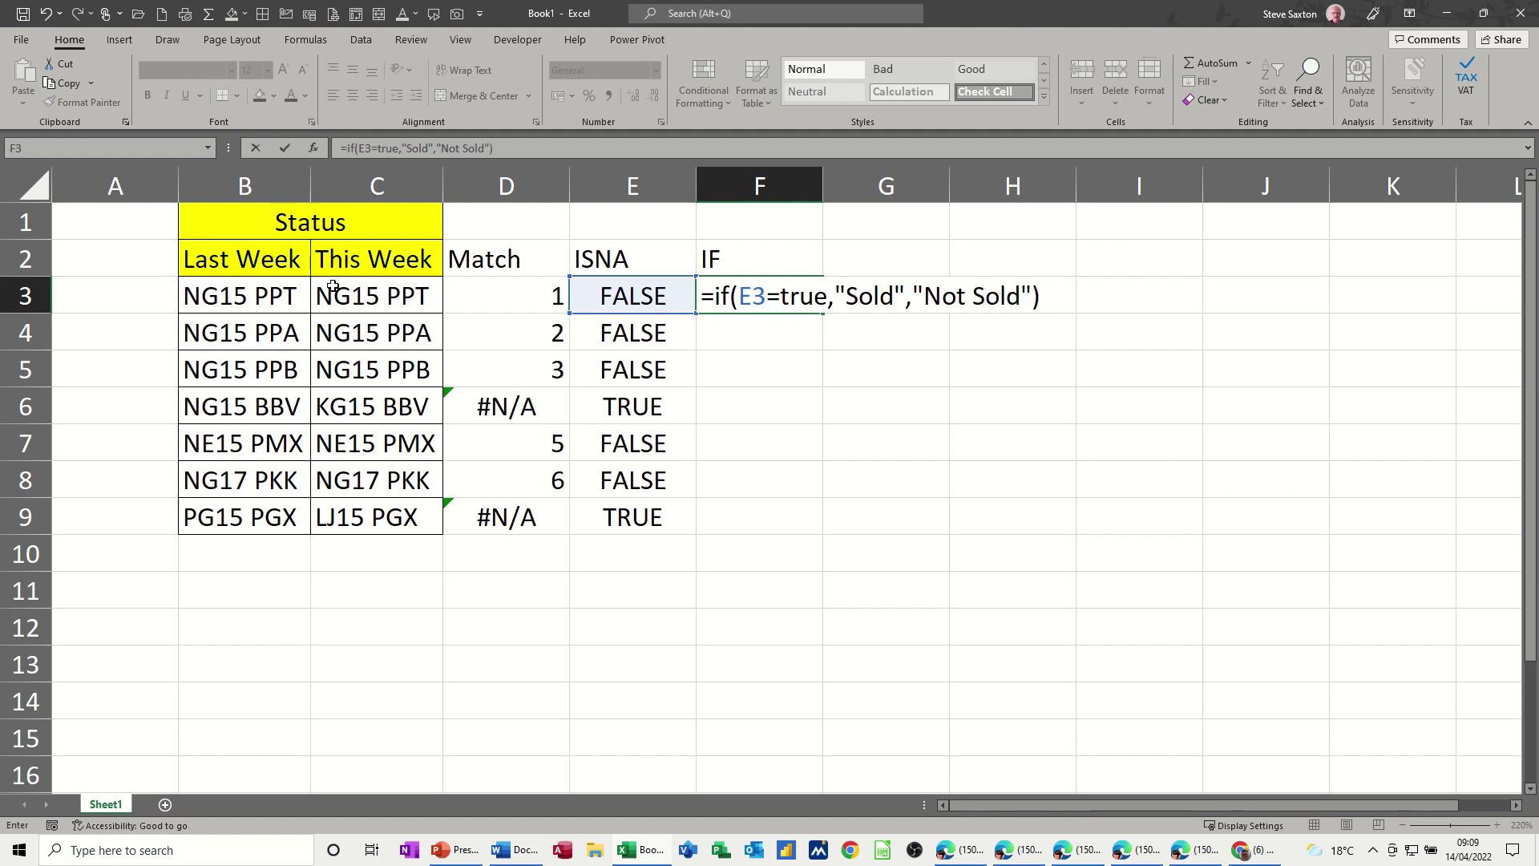
pyautogui.click(282, 148)
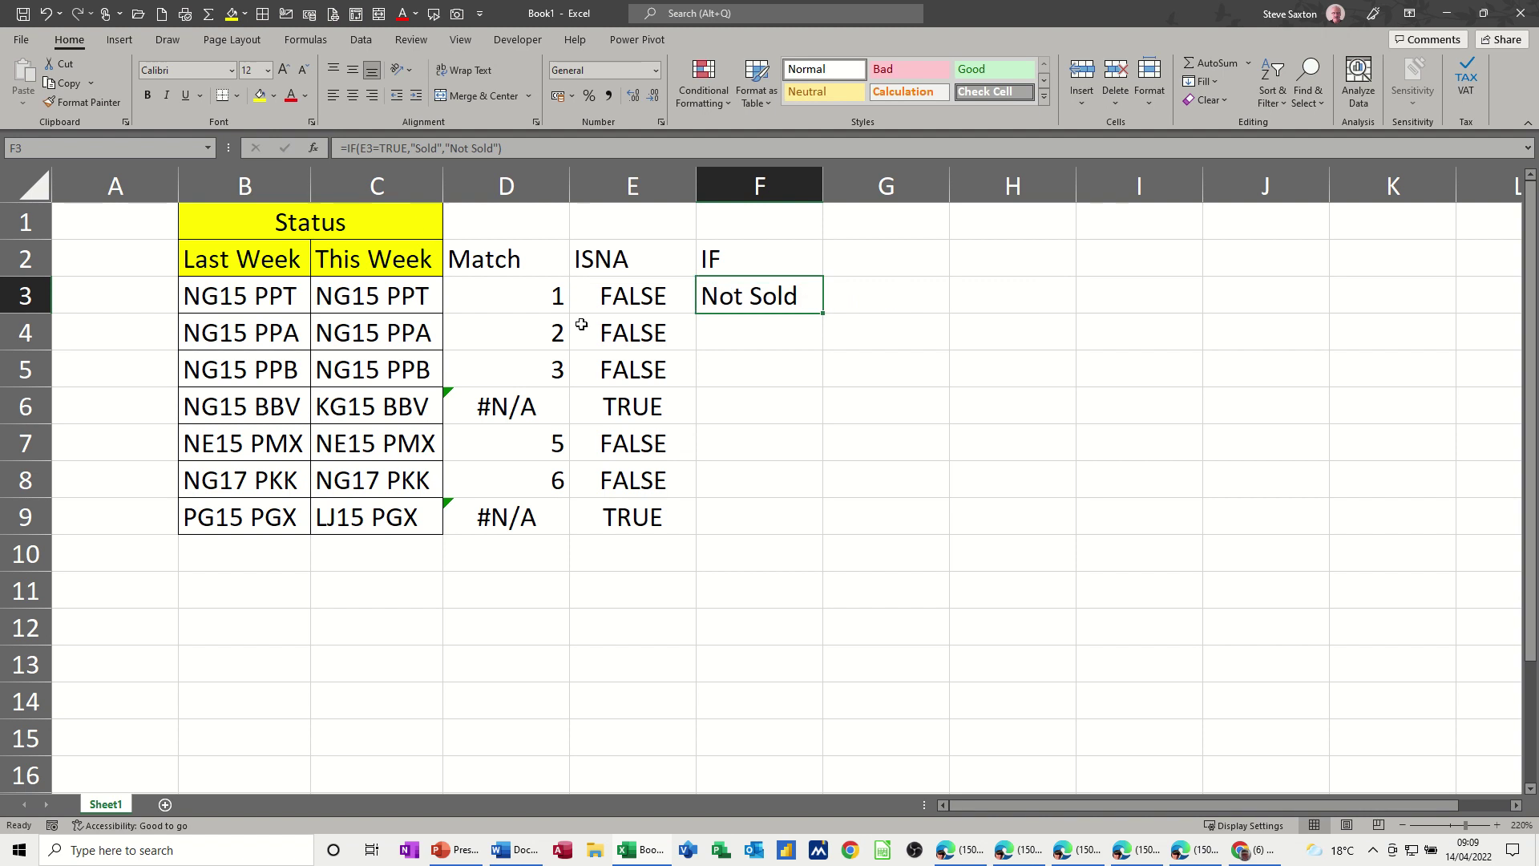
pyautogui.doubleClick(818, 316)
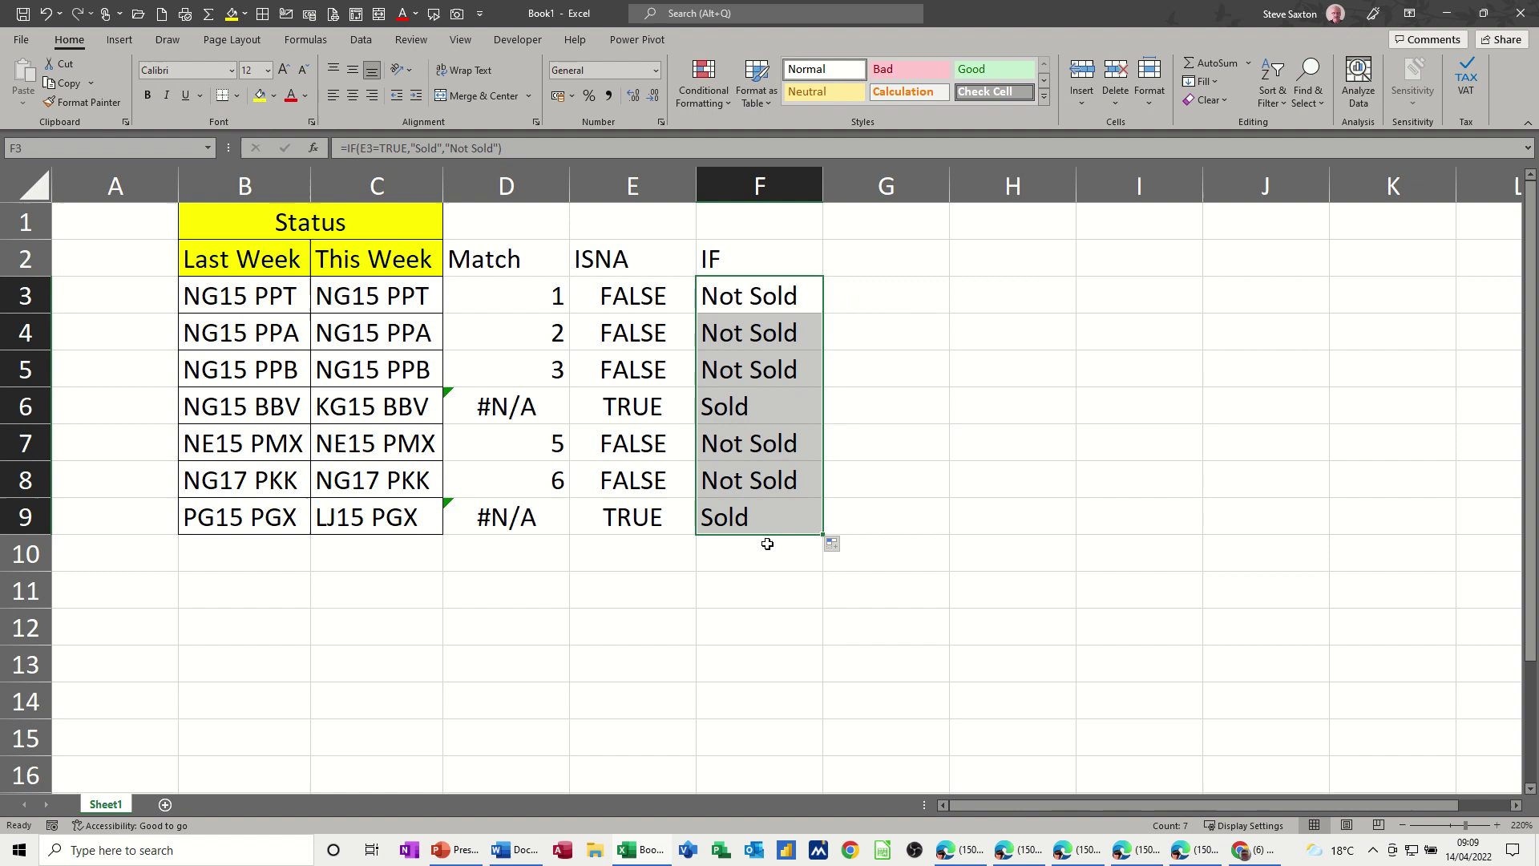
# - Create a new conditional formatting rule for cells whose value equals sold
pyautogui.click(712, 90)
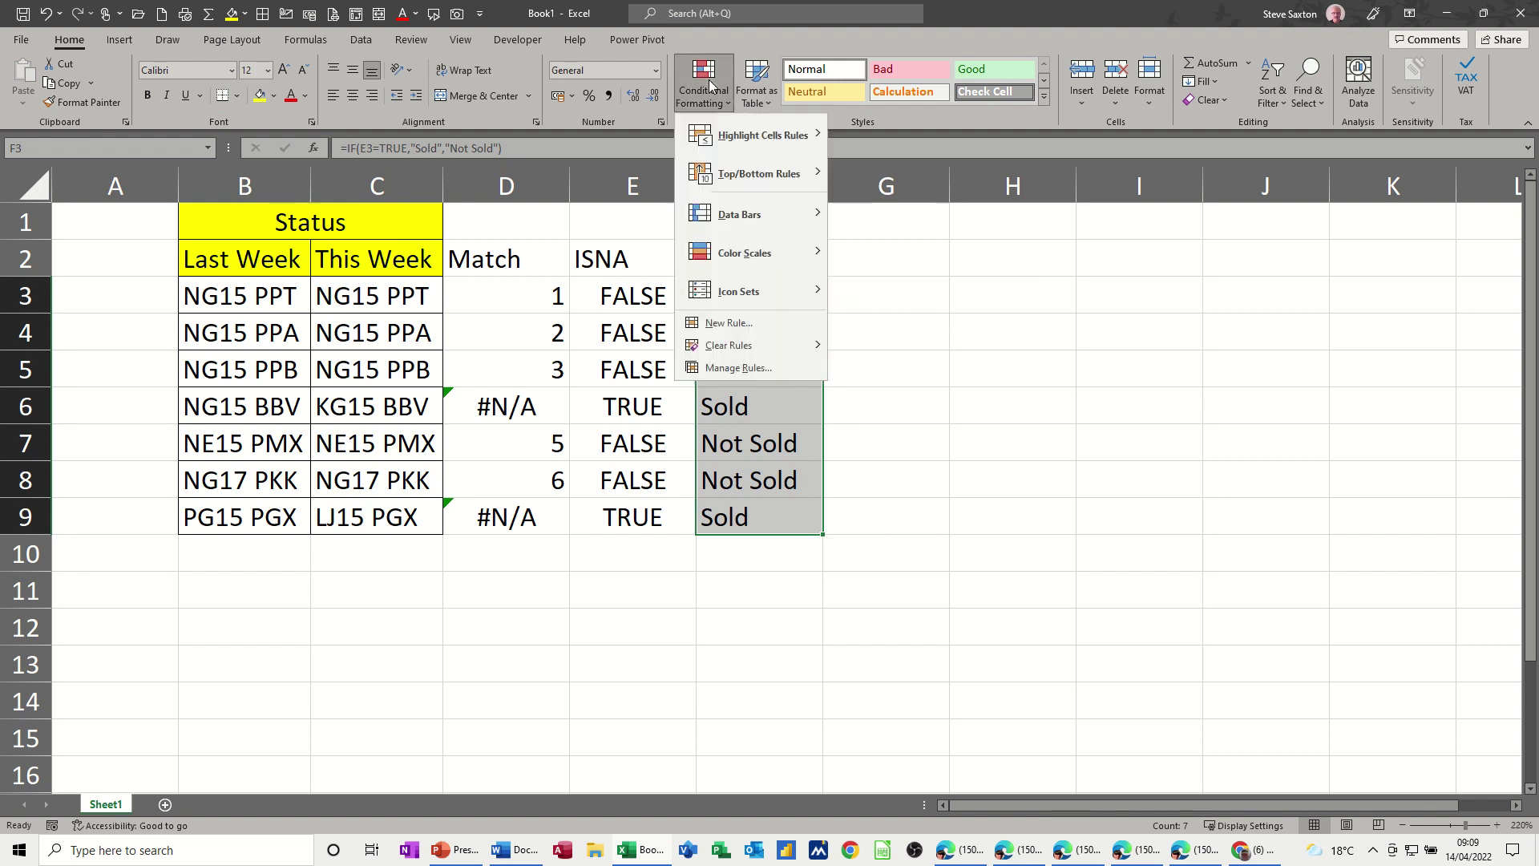
pyautogui.click(738, 367)
pyautogui.click(806, 347)
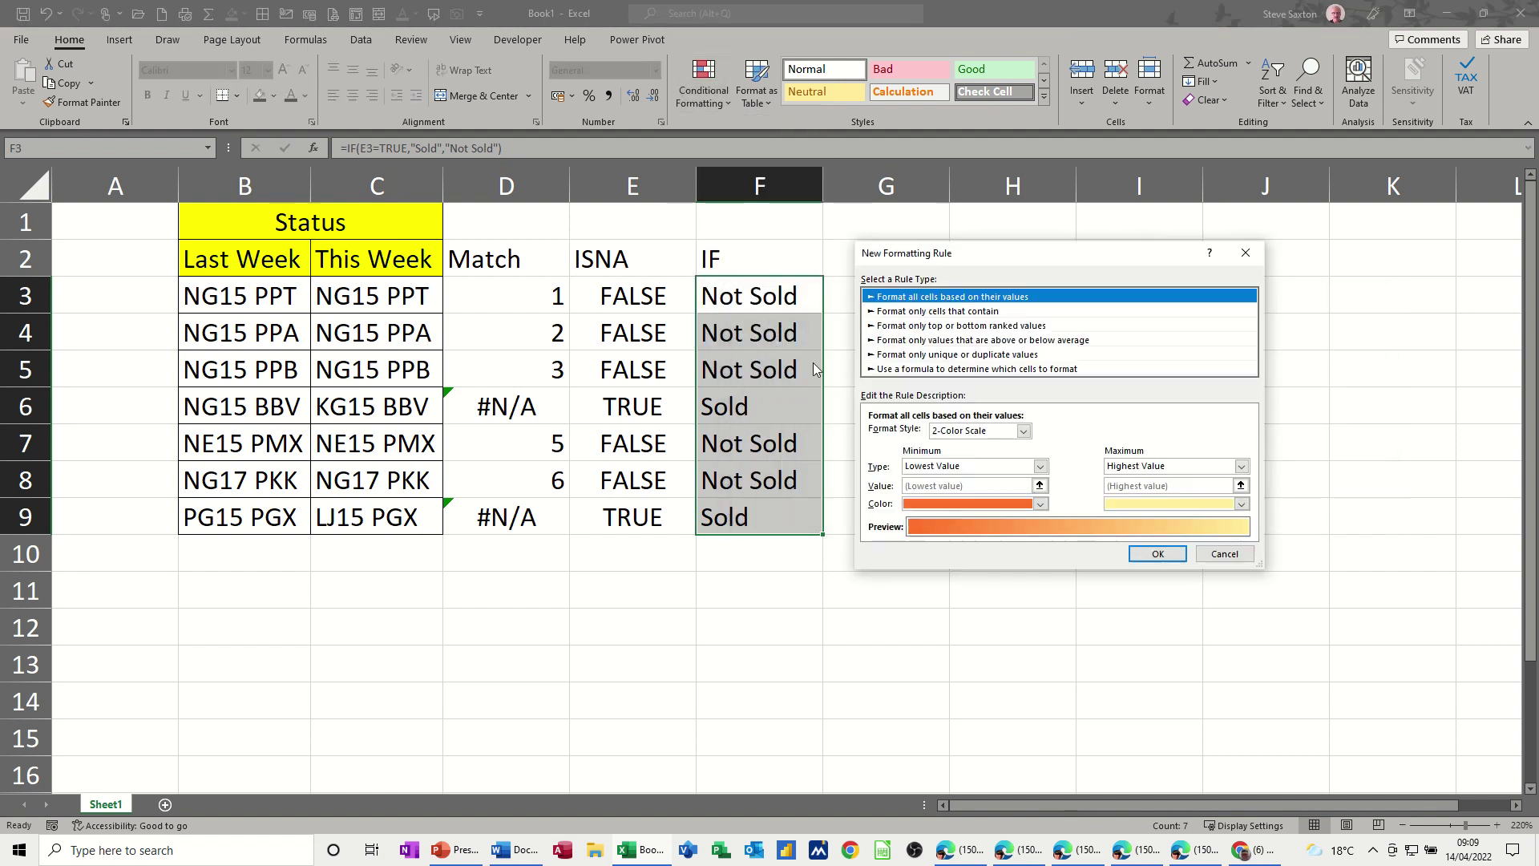
pyautogui.click(902, 311)
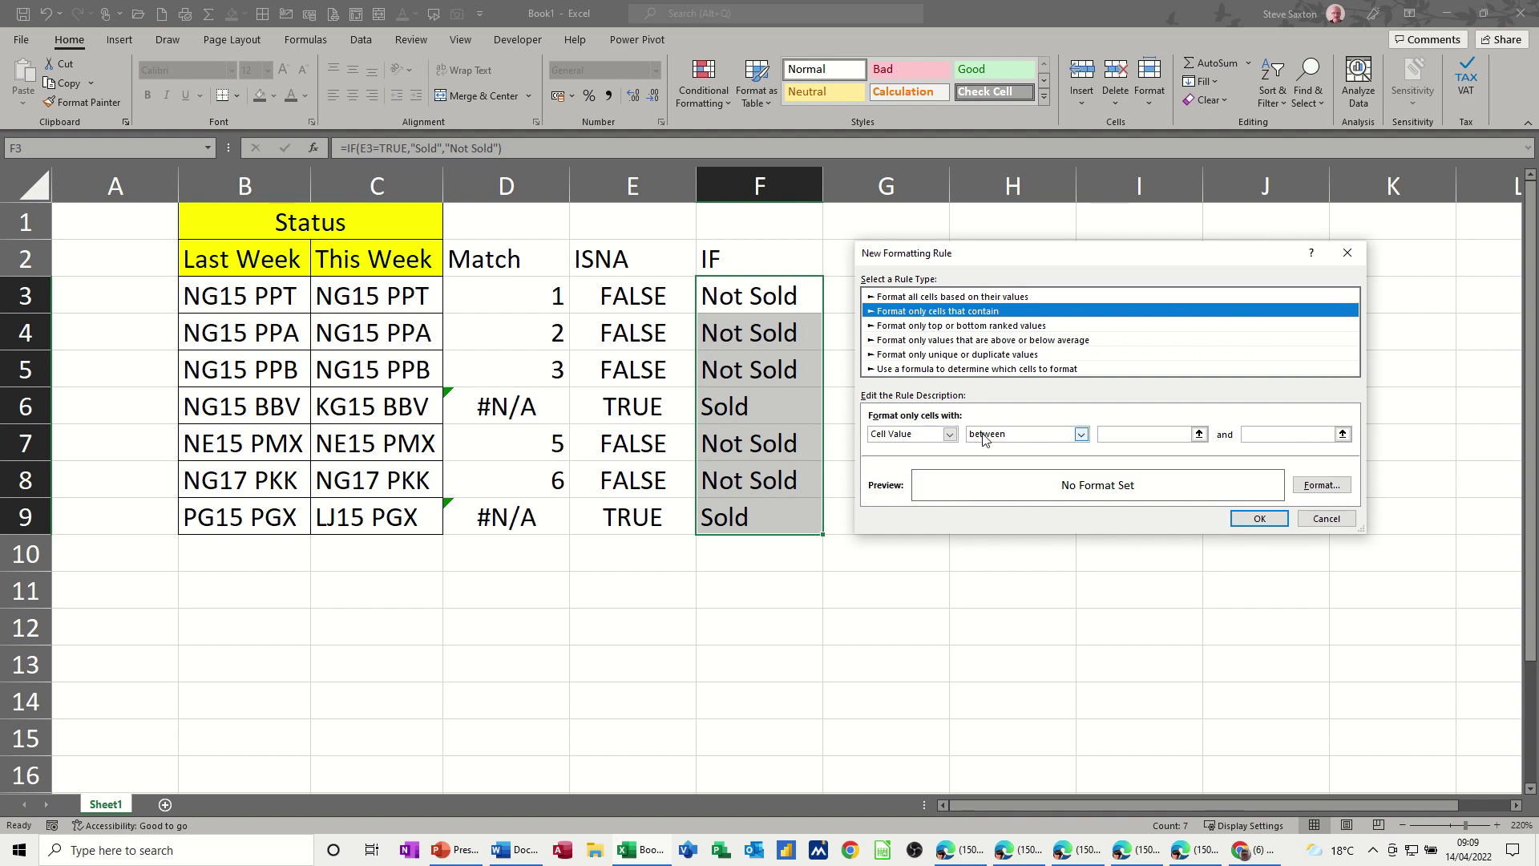
pyautogui.click(1081, 434)
pyautogui.click(994, 473)
pyautogui.press('Tab')
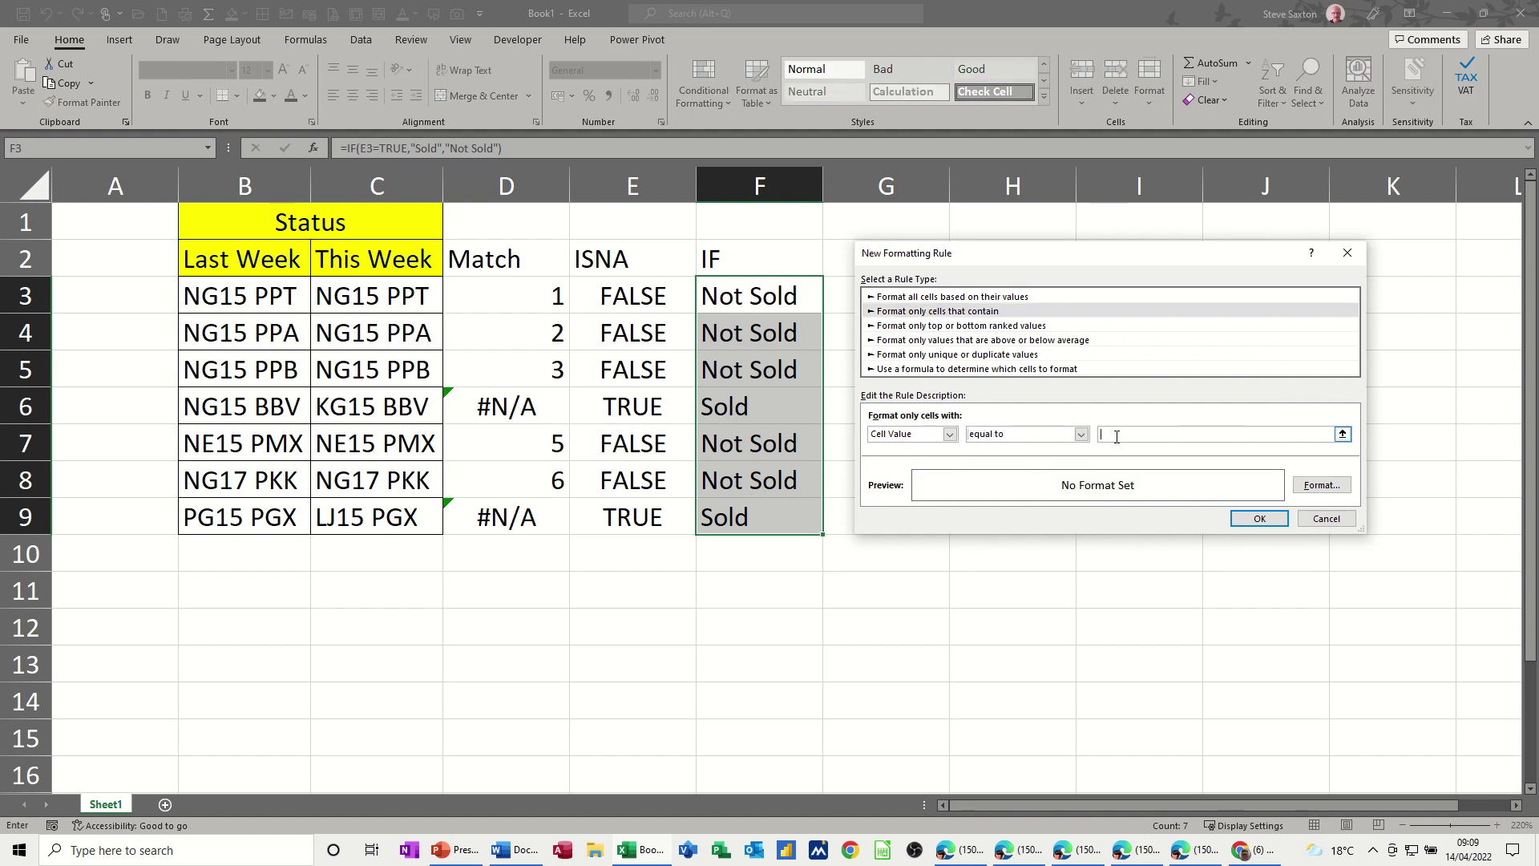
pyautogui.write('sold')
# - Give the sold rule a light green fill and apply it to F3:F9
pyautogui.click(1321, 485)
pyautogui.click(1008, 210)
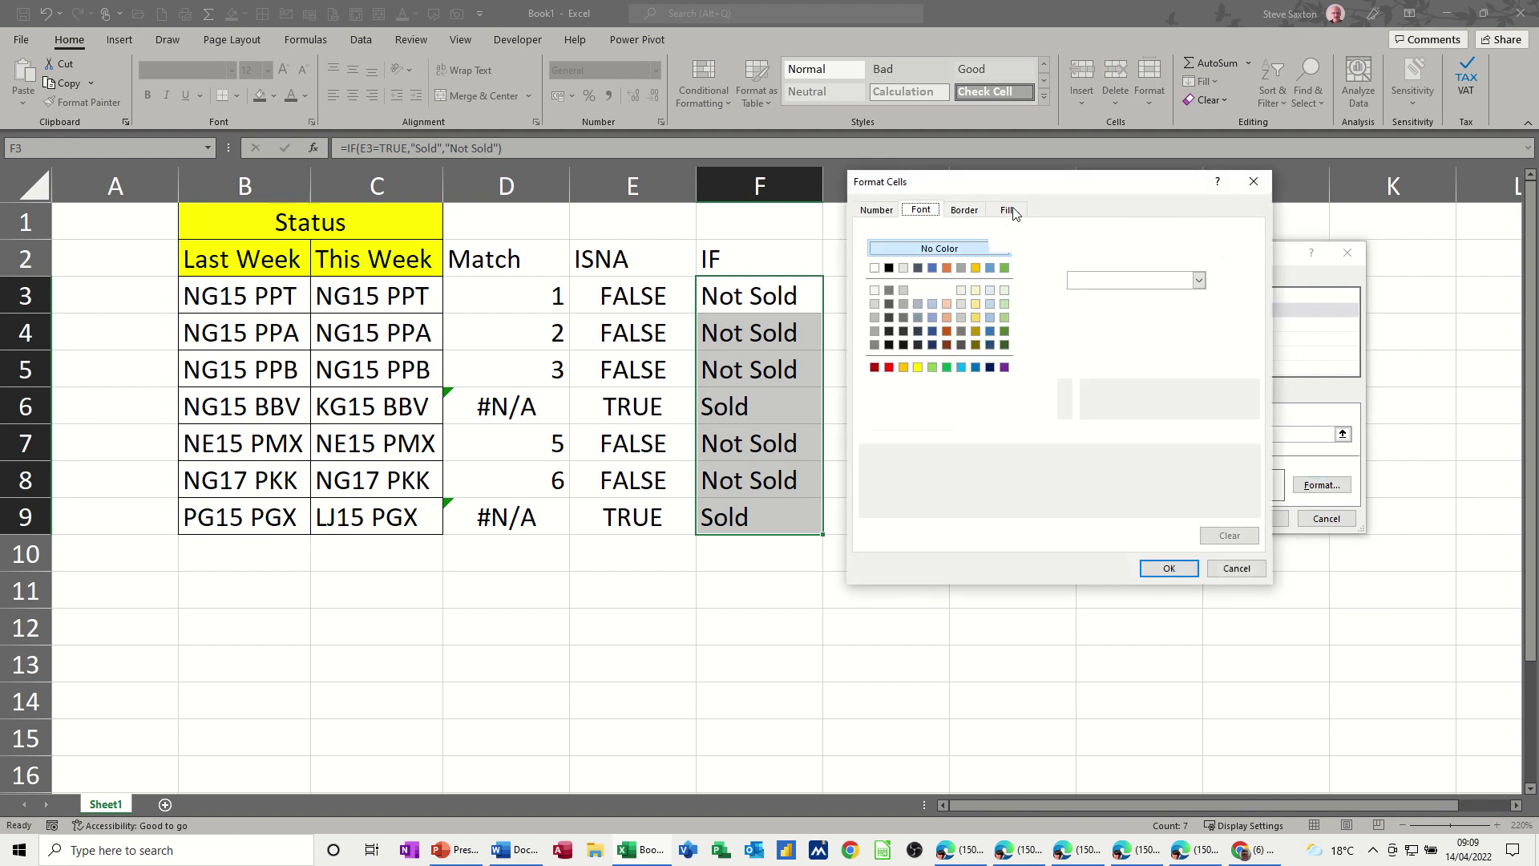
pyautogui.click(932, 367)
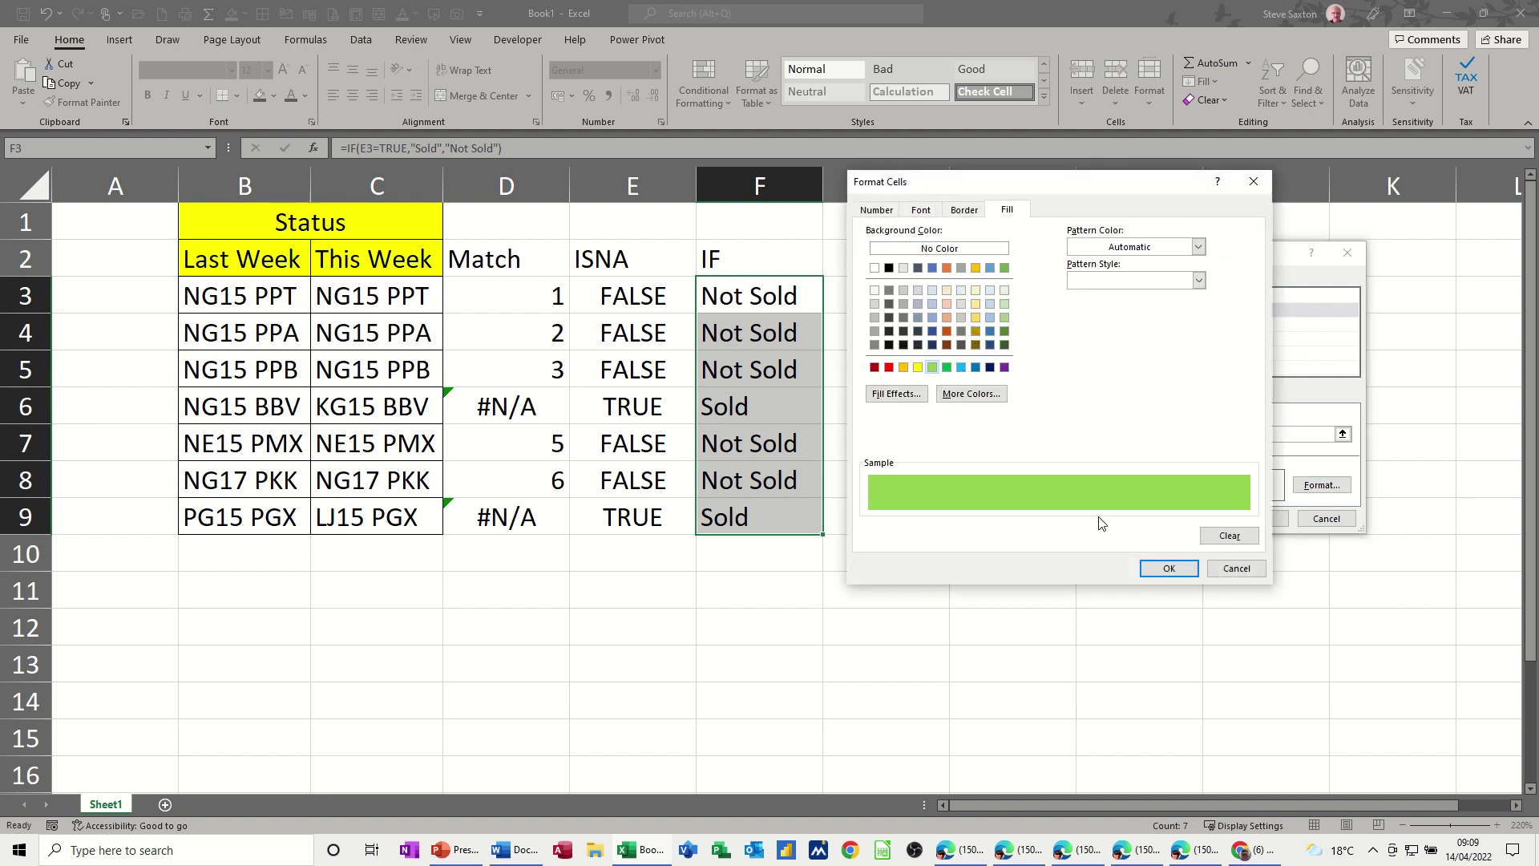
pyautogui.click(1169, 568)
pyautogui.click(1251, 520)
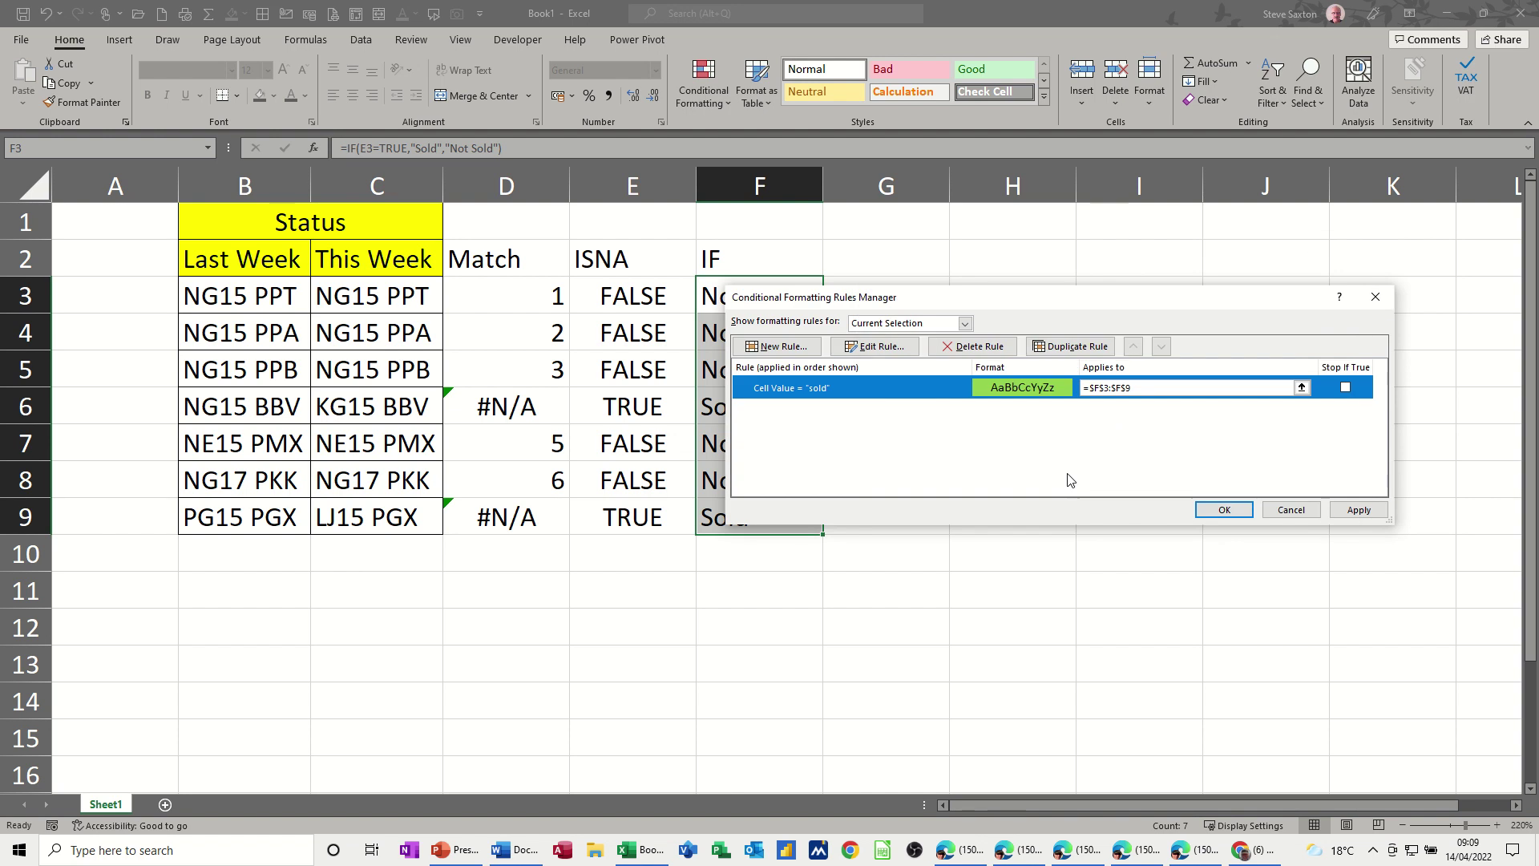
pyautogui.click(1359, 510)
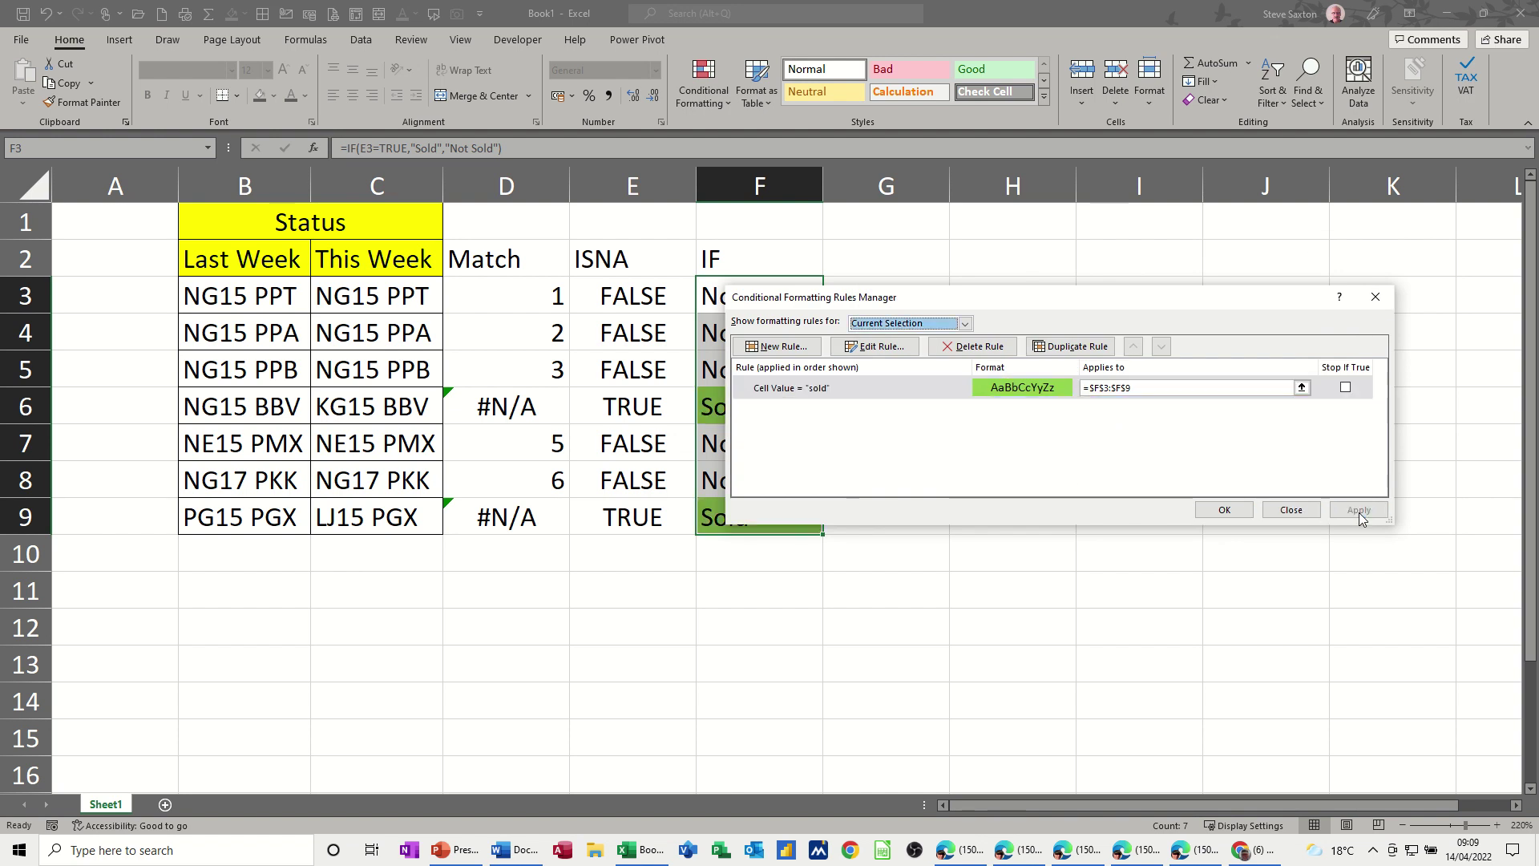
# - Add a second rule for cells whose value equals Not Sold
pyautogui.click(776, 345)
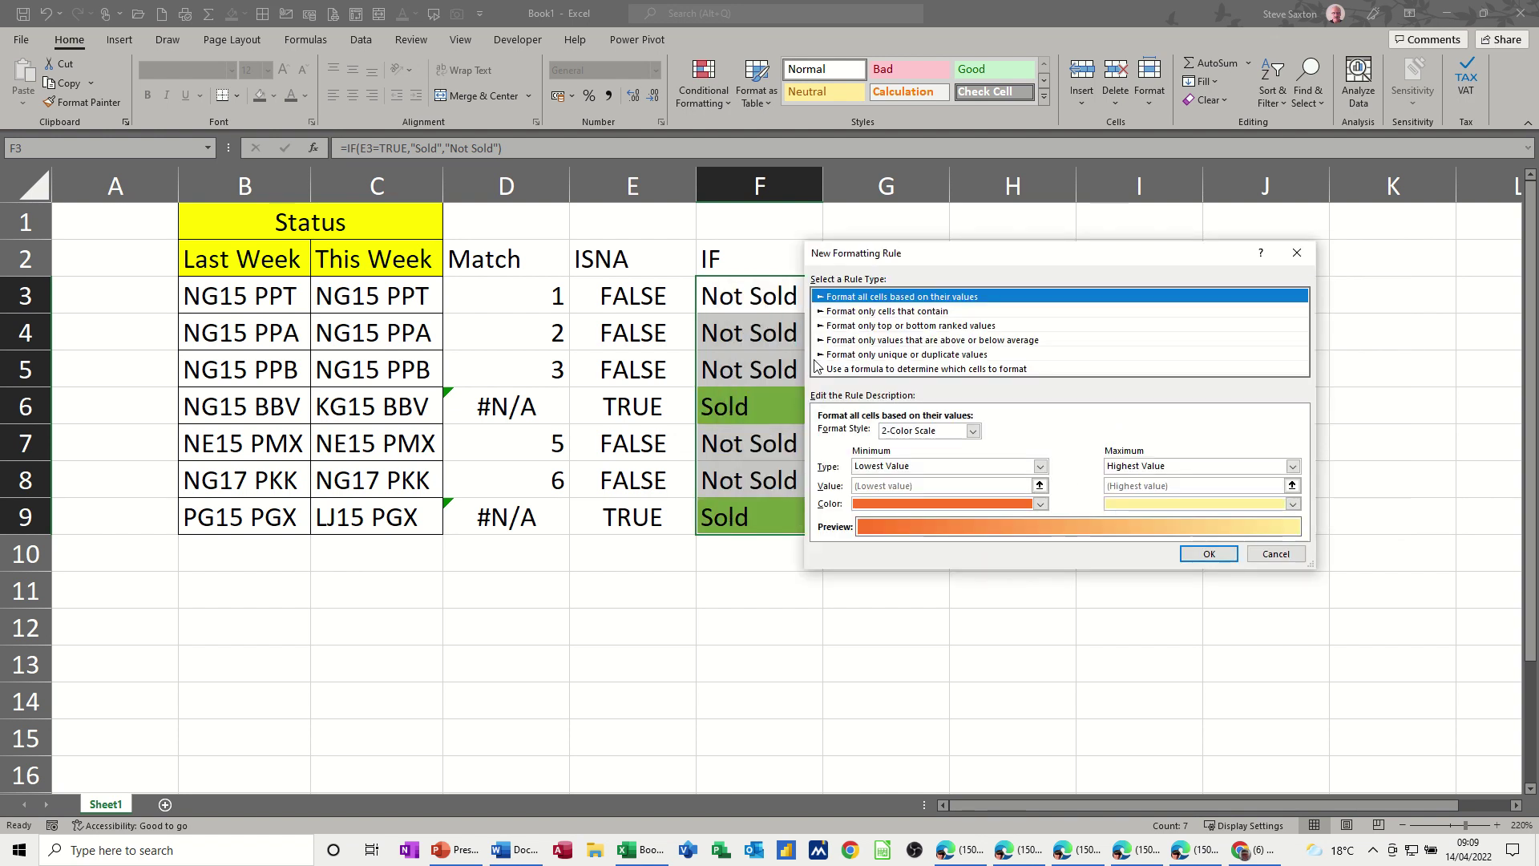
pyautogui.click(836, 313)
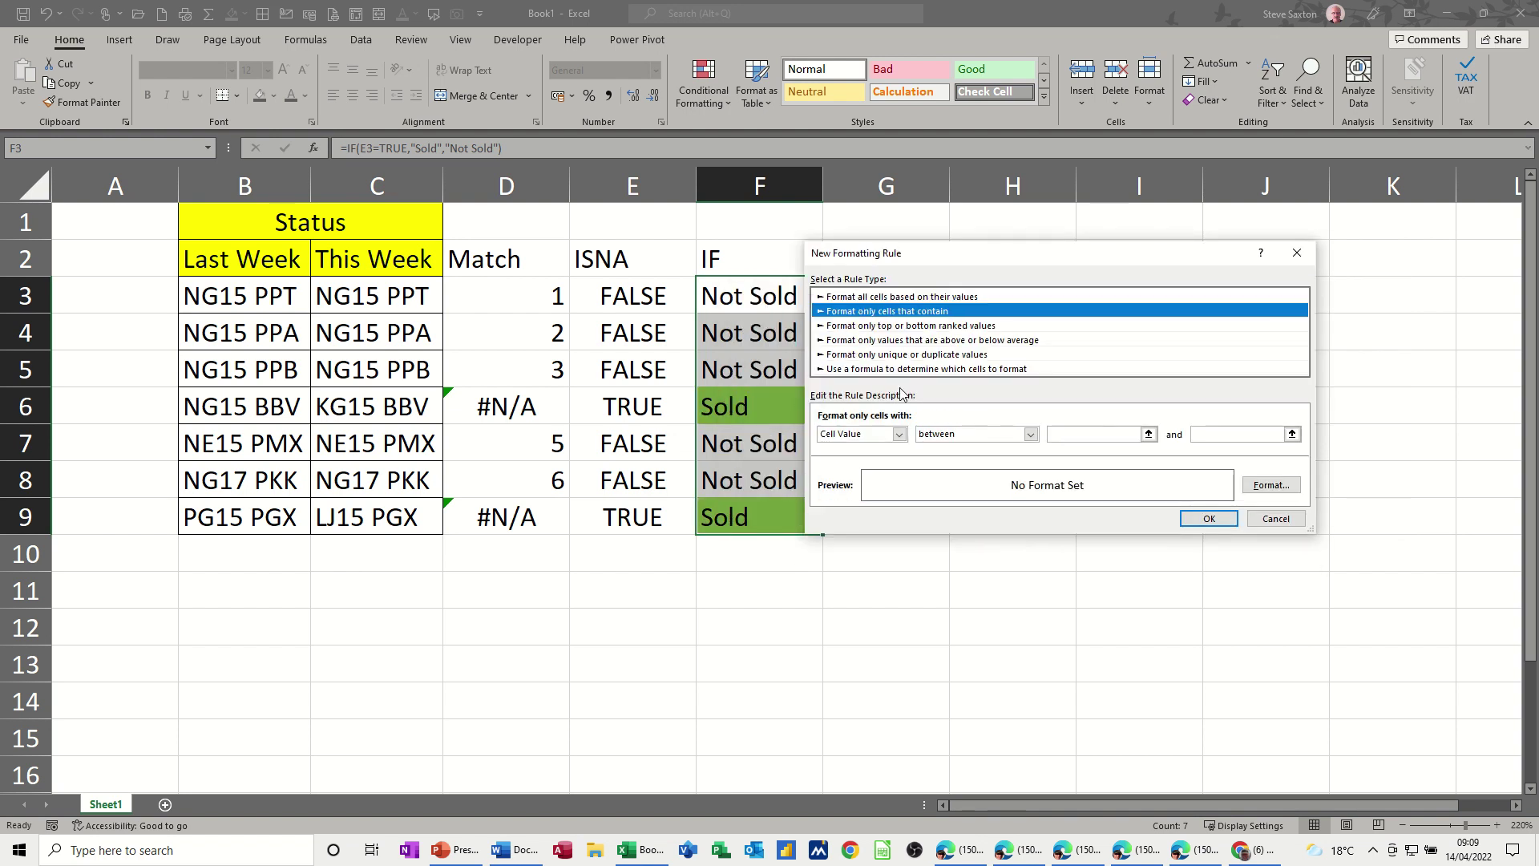
pyautogui.click(1006, 437)
pyautogui.click(954, 470)
pyautogui.click(1067, 435)
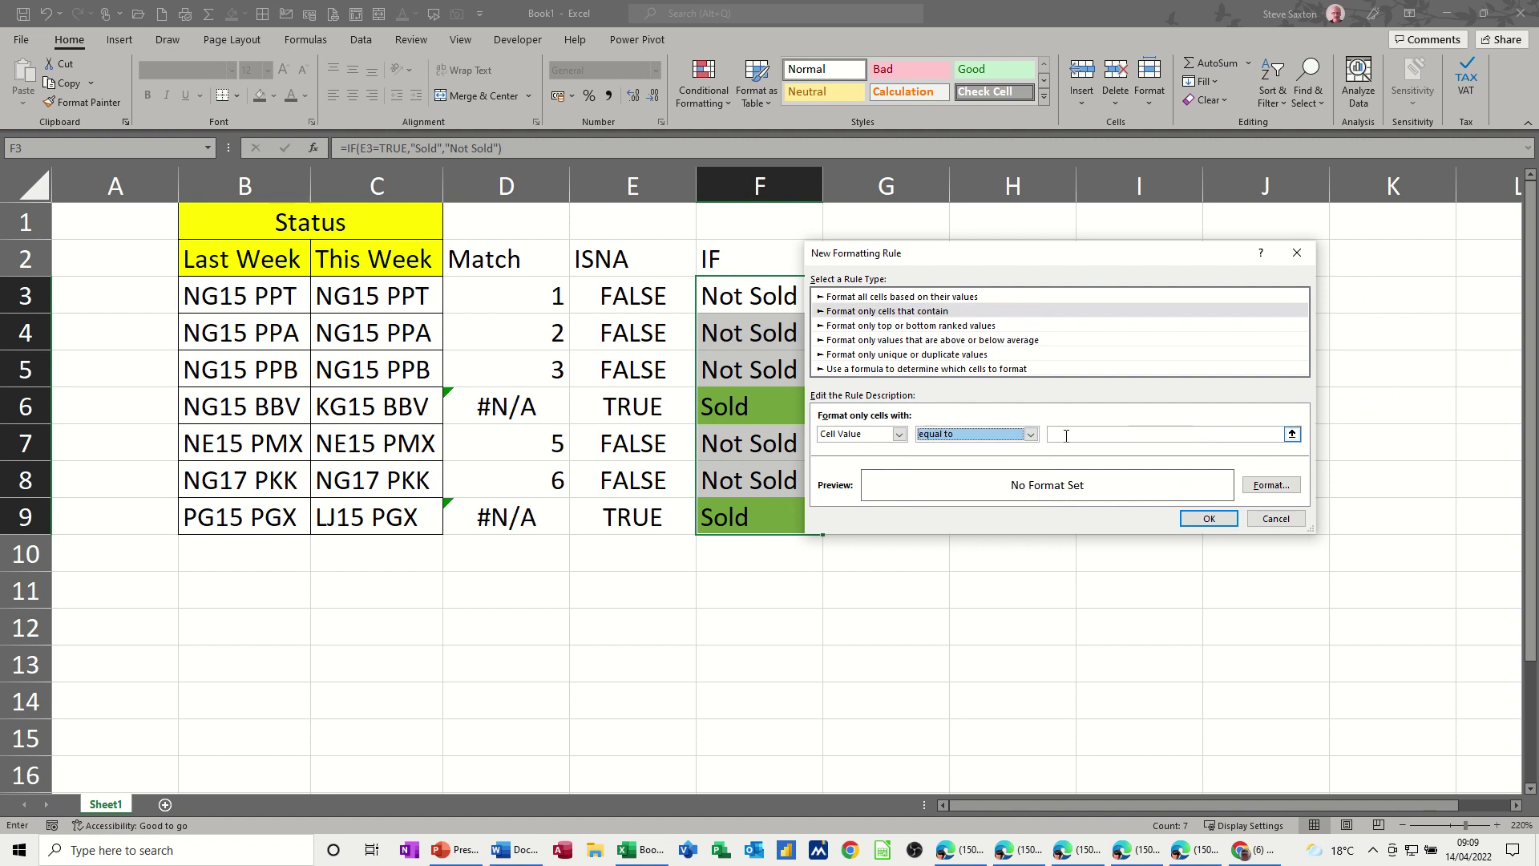
pyautogui.write('No')
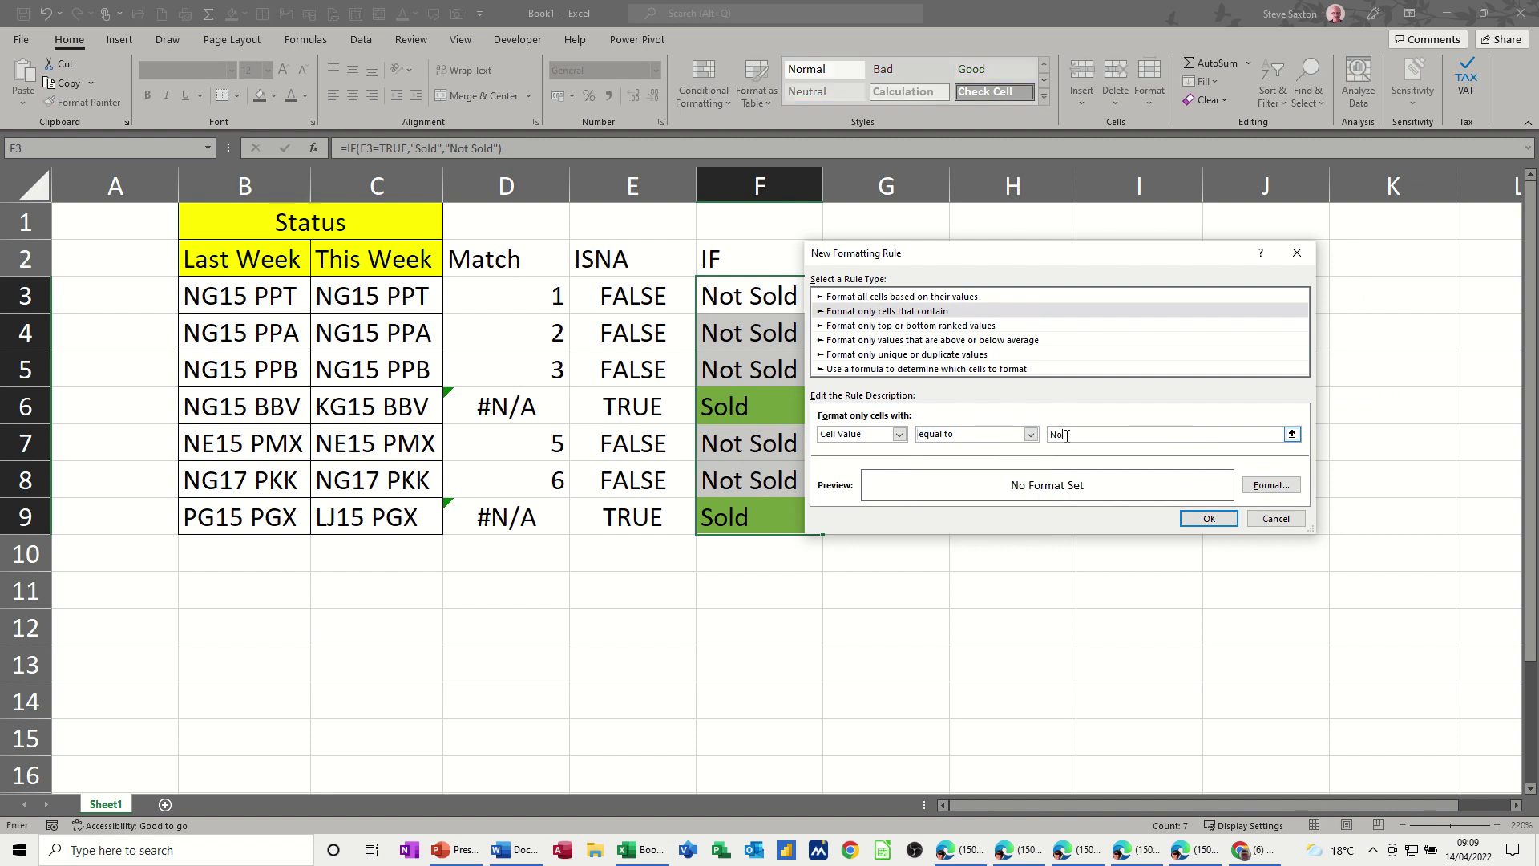
pyautogui.write('t Sold')
# - Give the Not Sold rule a red fill and apply both rules to the IF column
pyautogui.click(1259, 487)
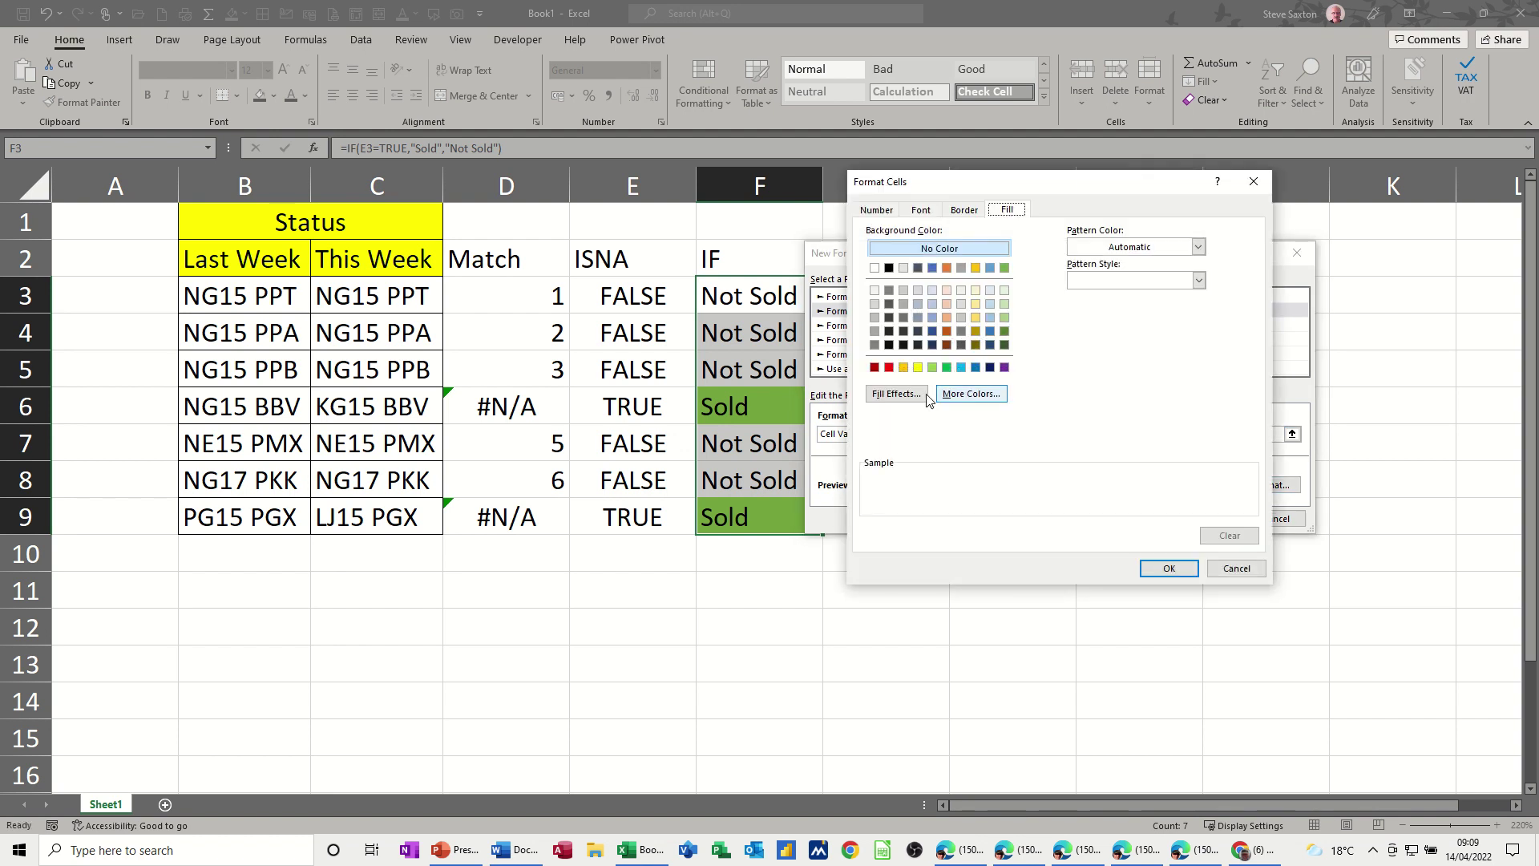
pyautogui.click(889, 367)
pyautogui.click(1156, 569)
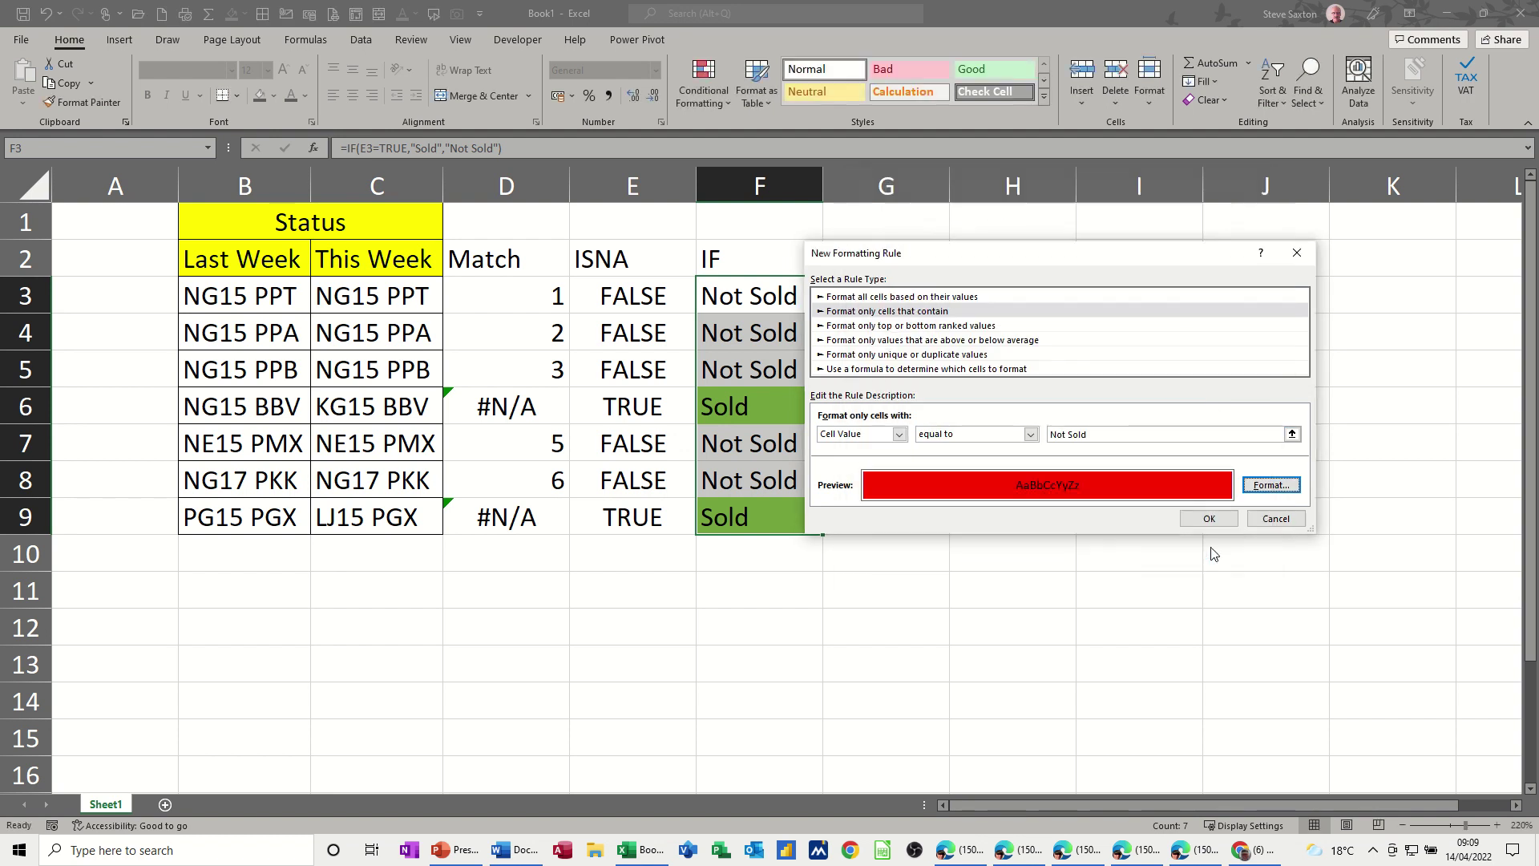
pyautogui.click(1202, 517)
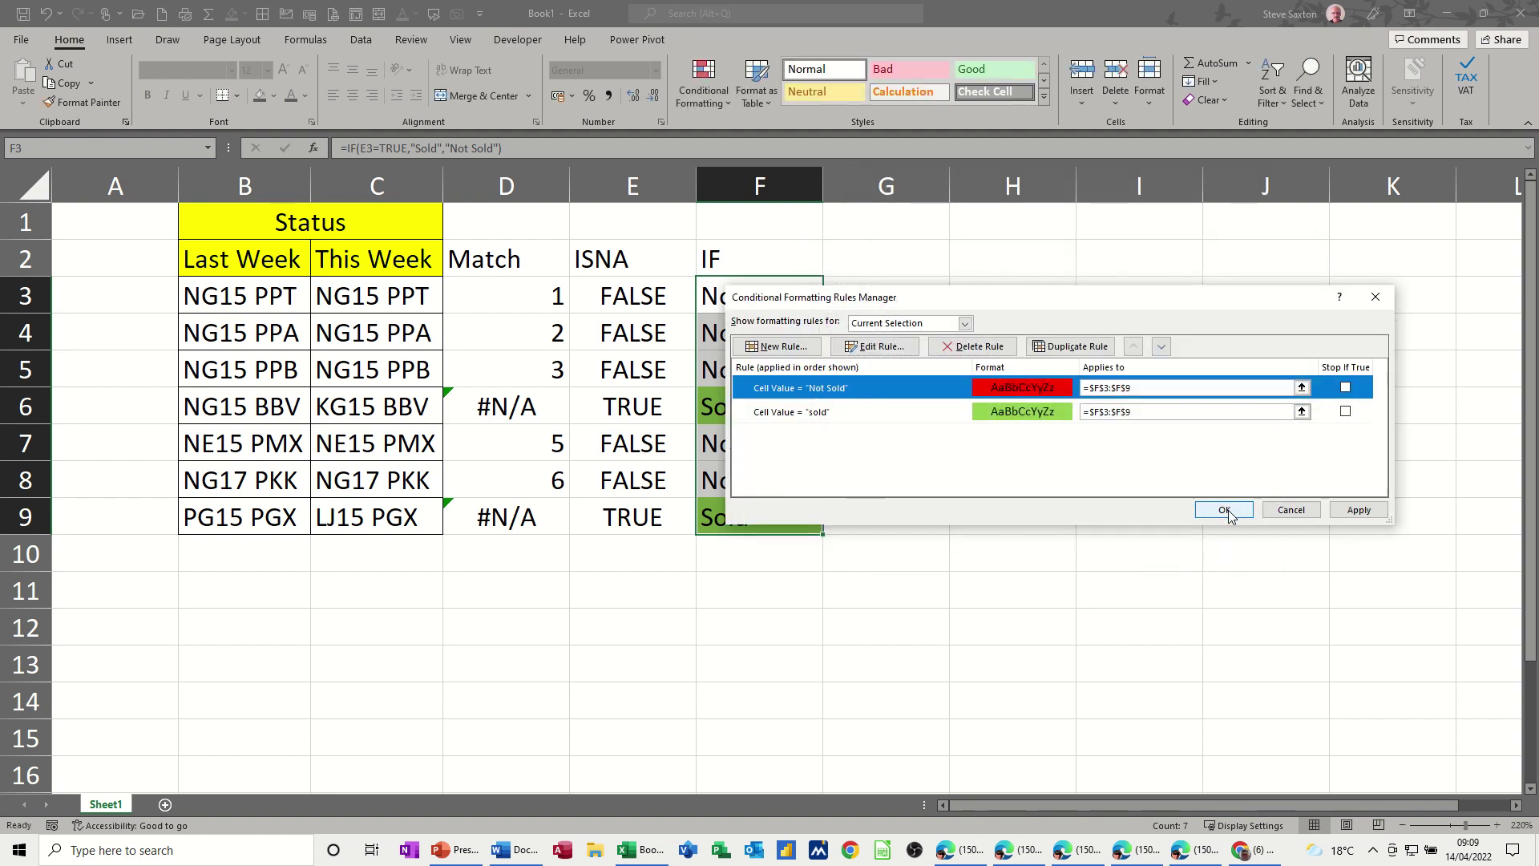
pyautogui.click(1224, 510)
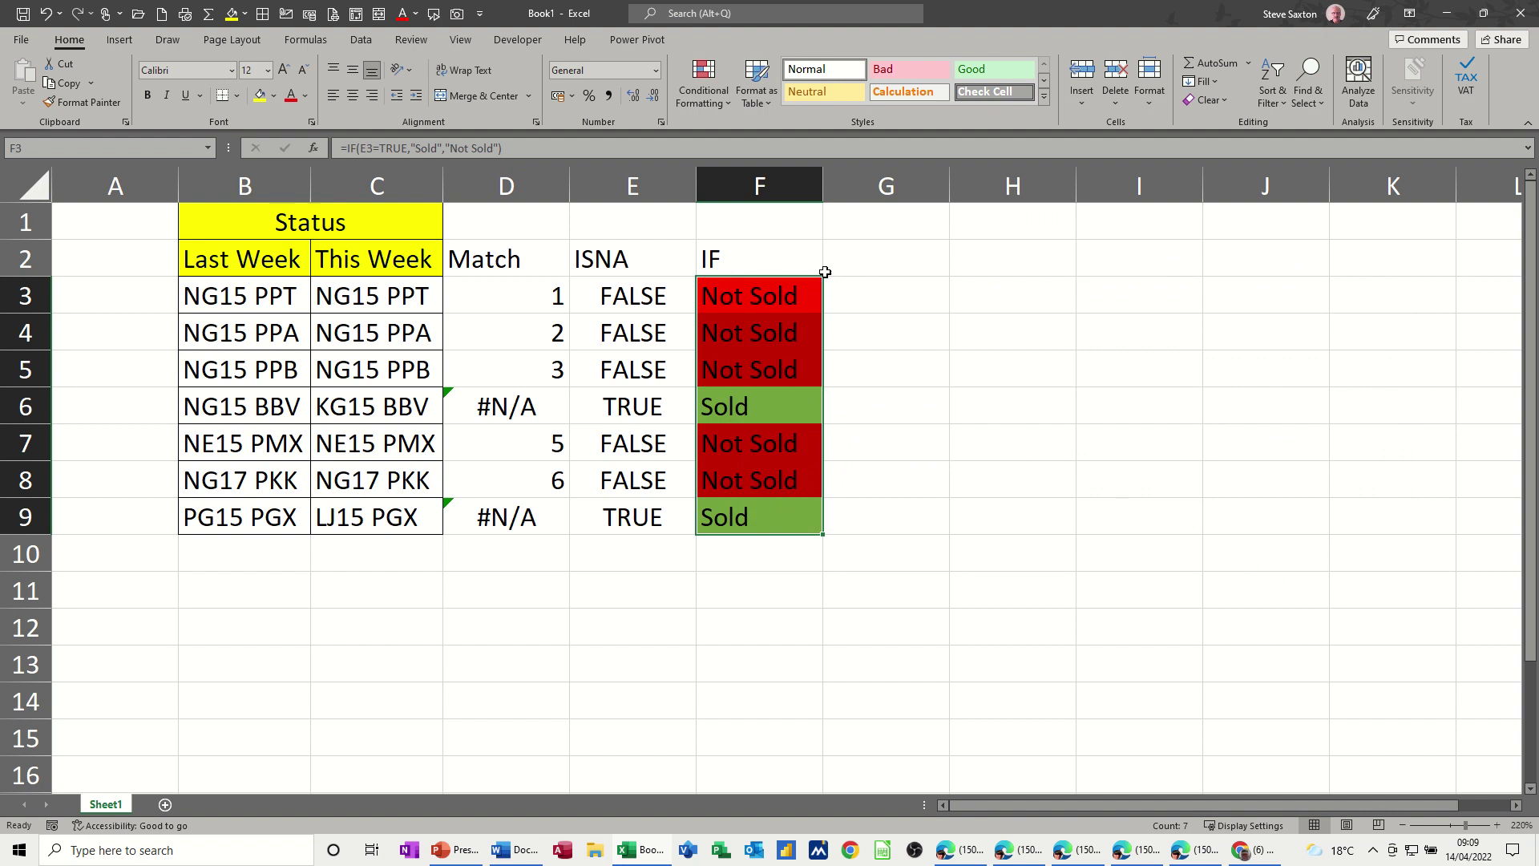
pyautogui.click(856, 262)
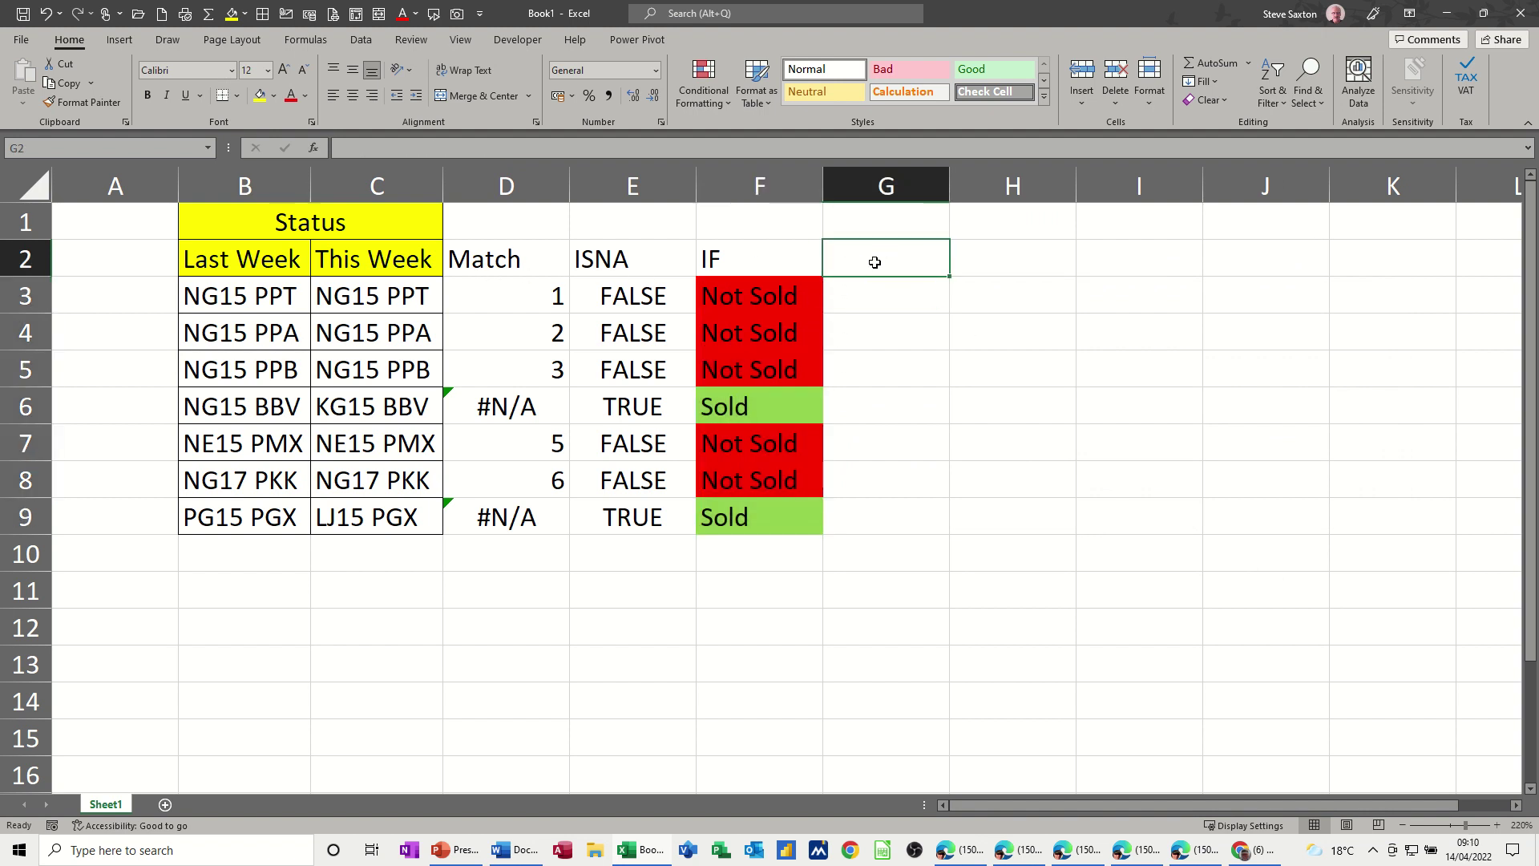
# - Enter the heading Together in G2 and begin =match(C3,last,0) in G3
pyautogui.write('T')
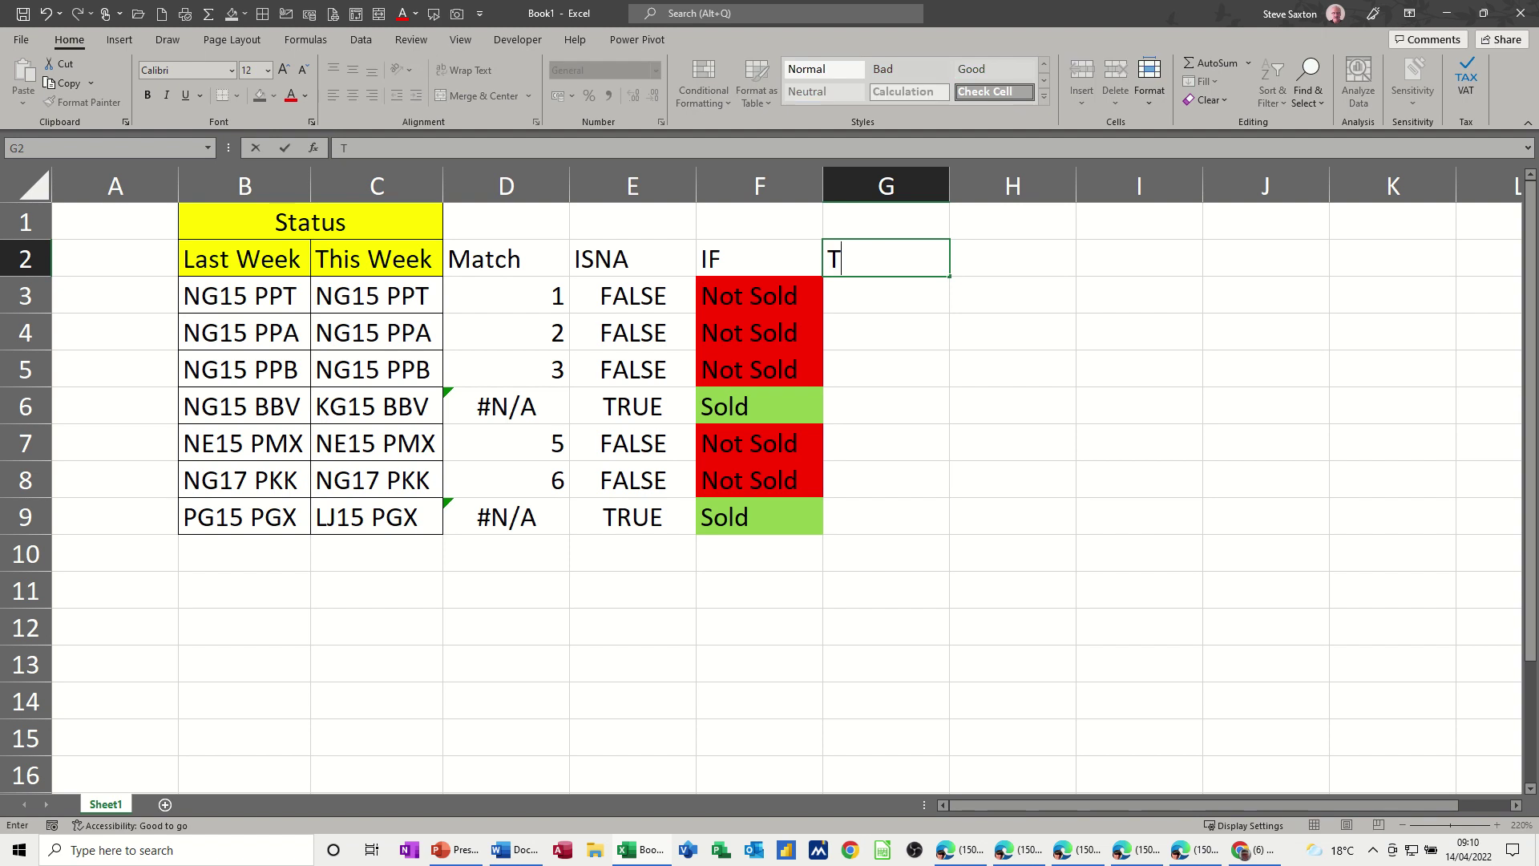
pyautogui.write('ogether')
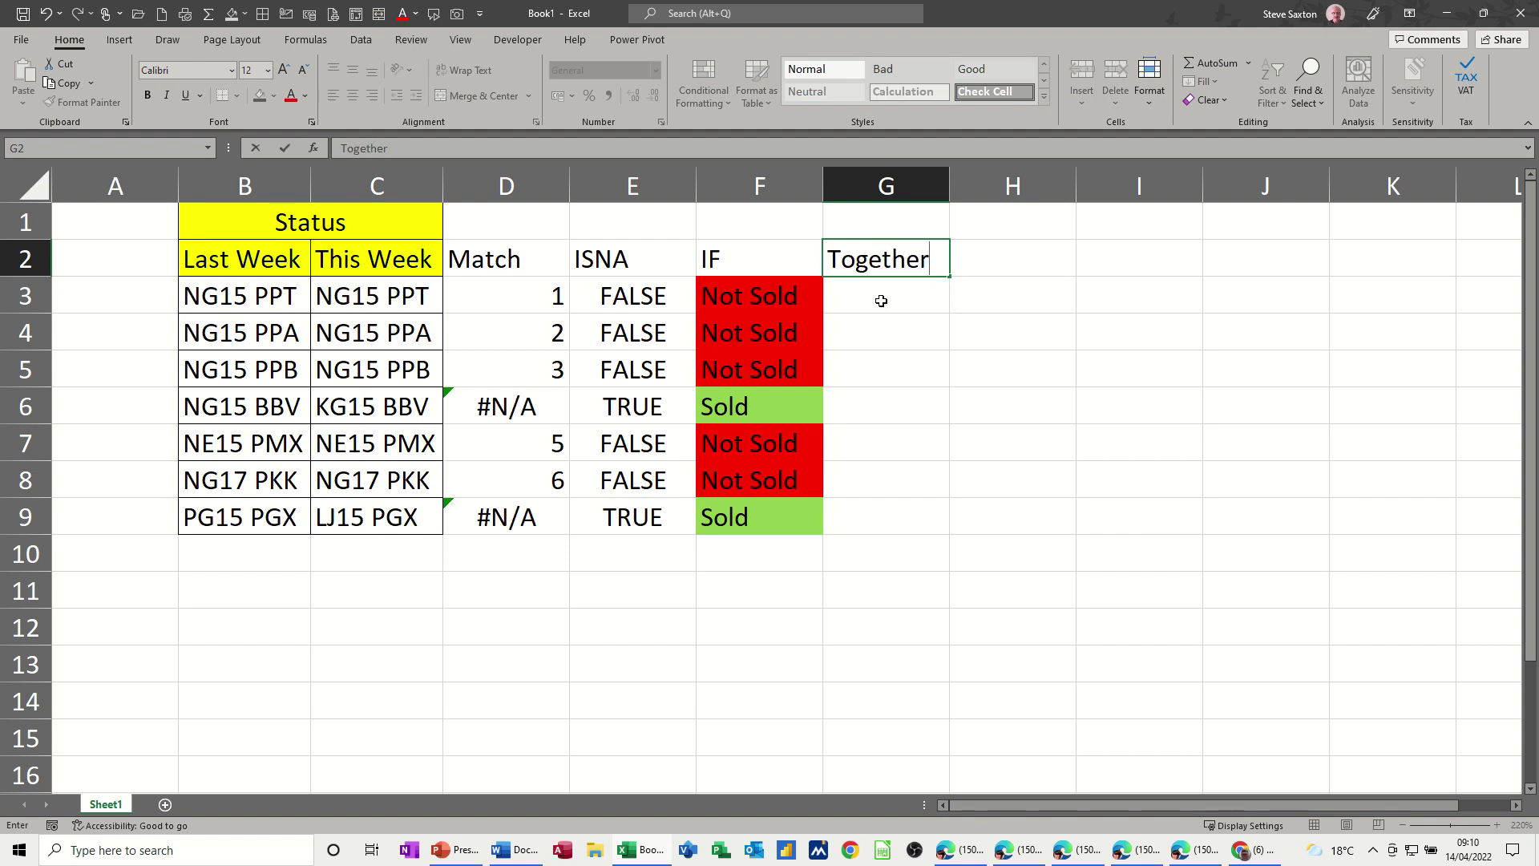
pyautogui.press('Return')
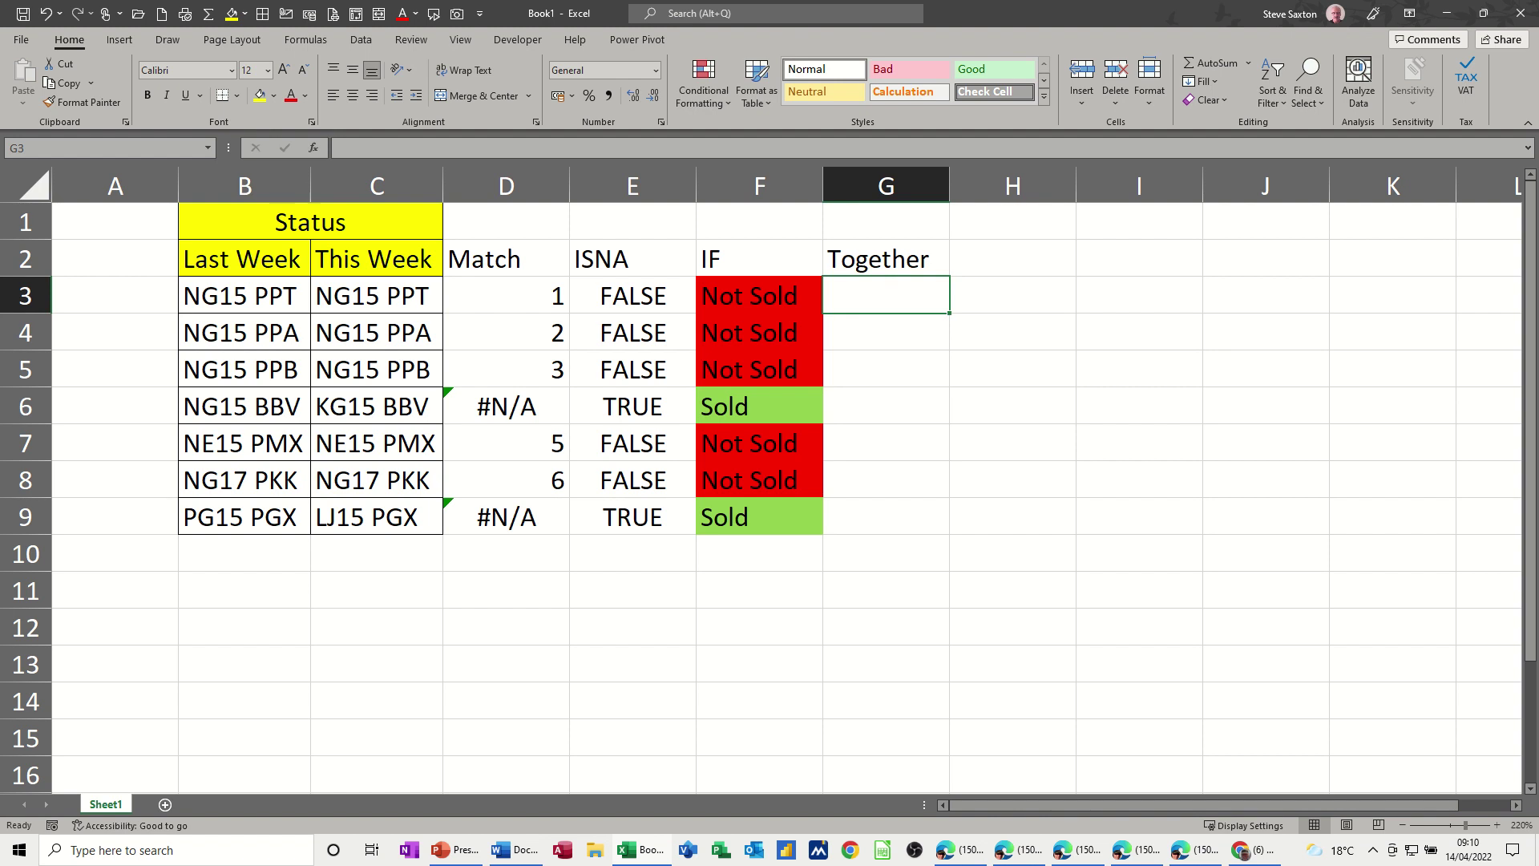
pyautogui.write('=match')
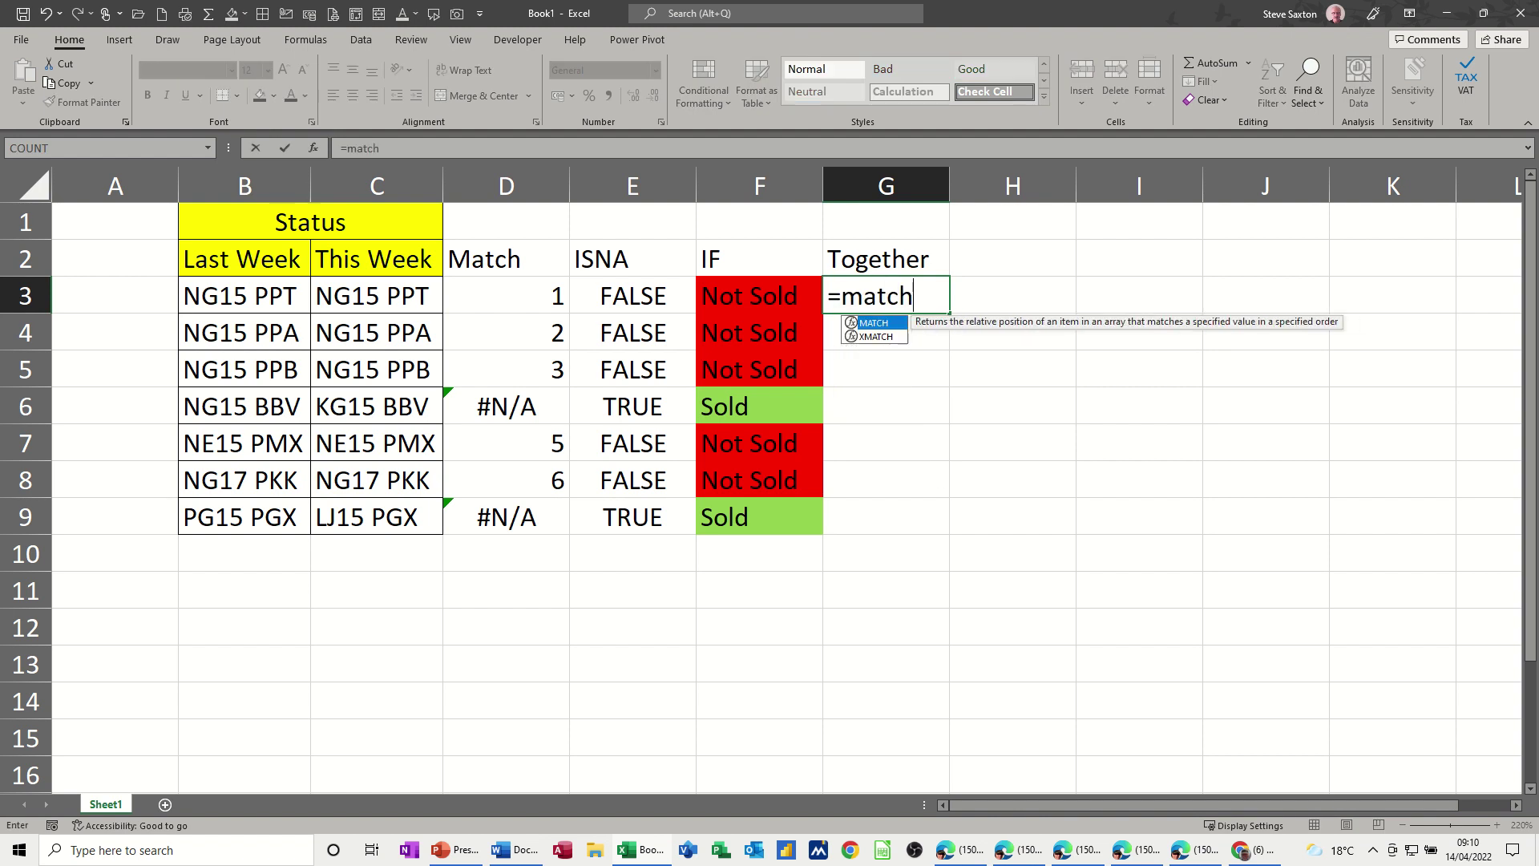
pyautogui.write('(')
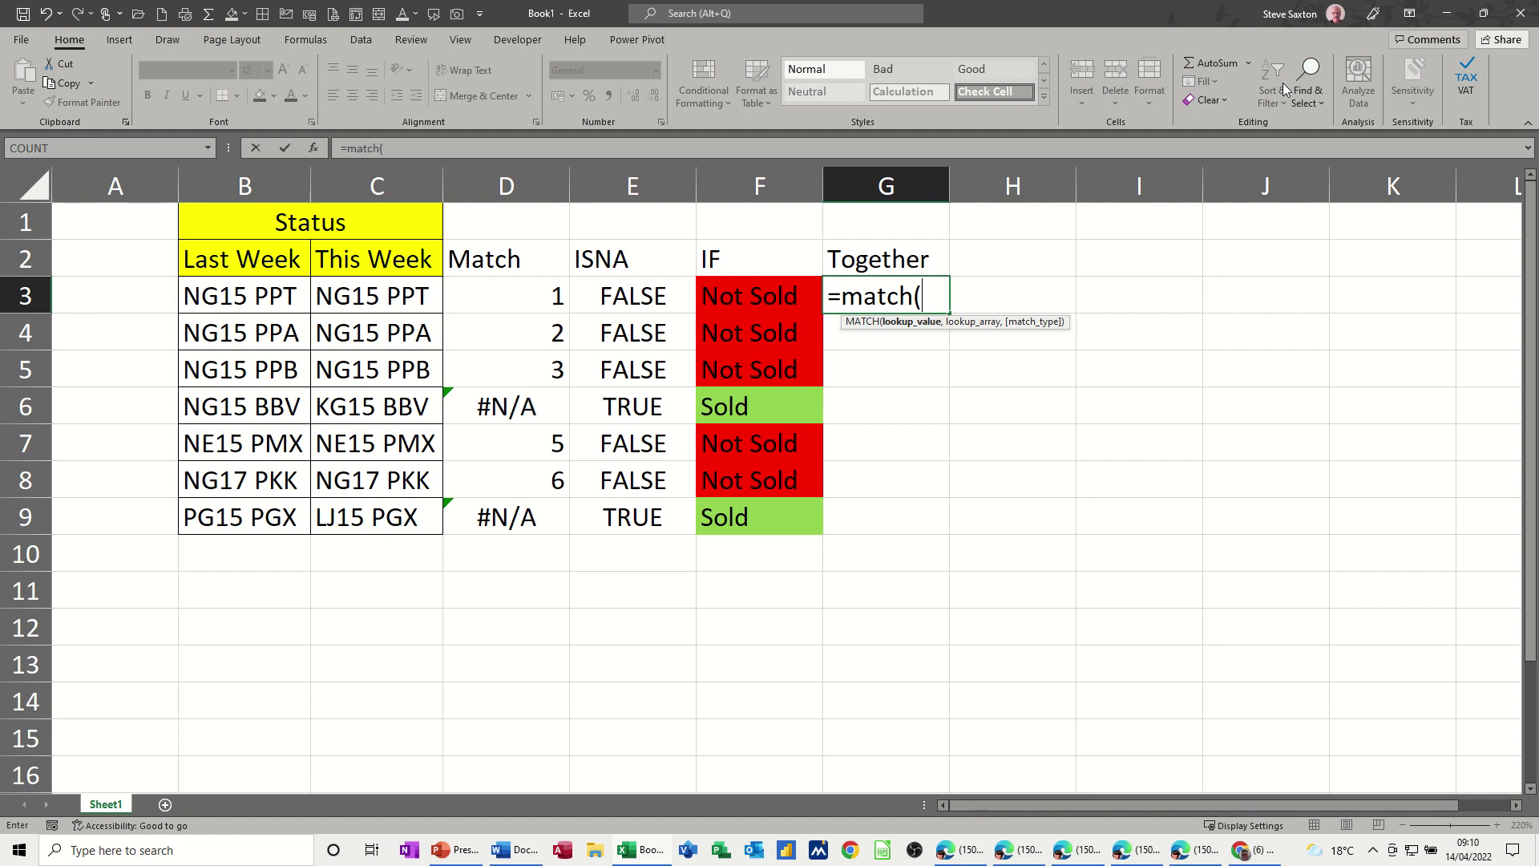
pyautogui.click(423, 294)
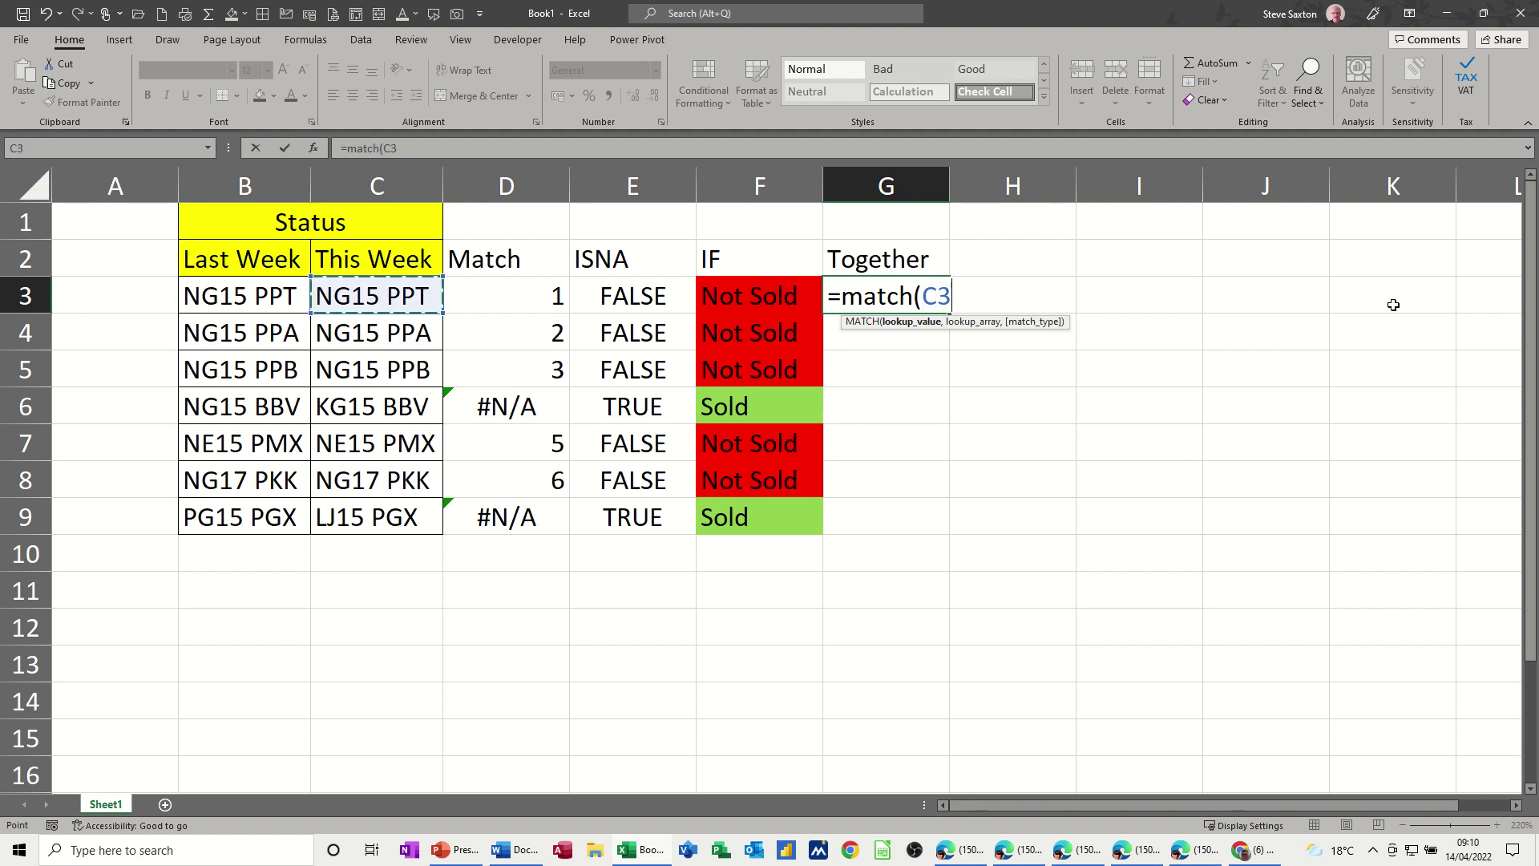
pyautogui.write(',last')
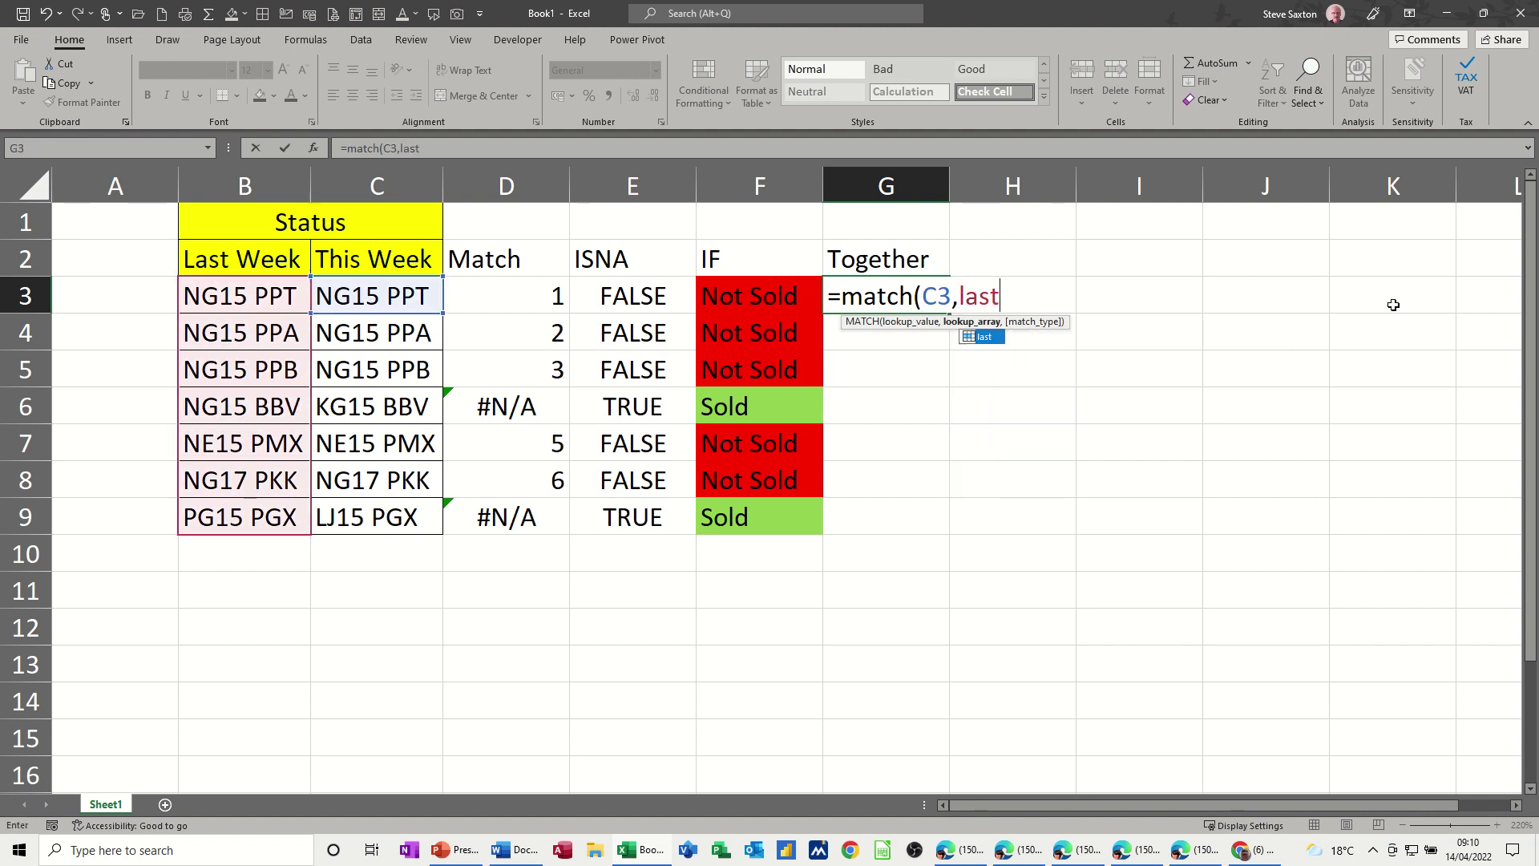
pyautogui.write(',')
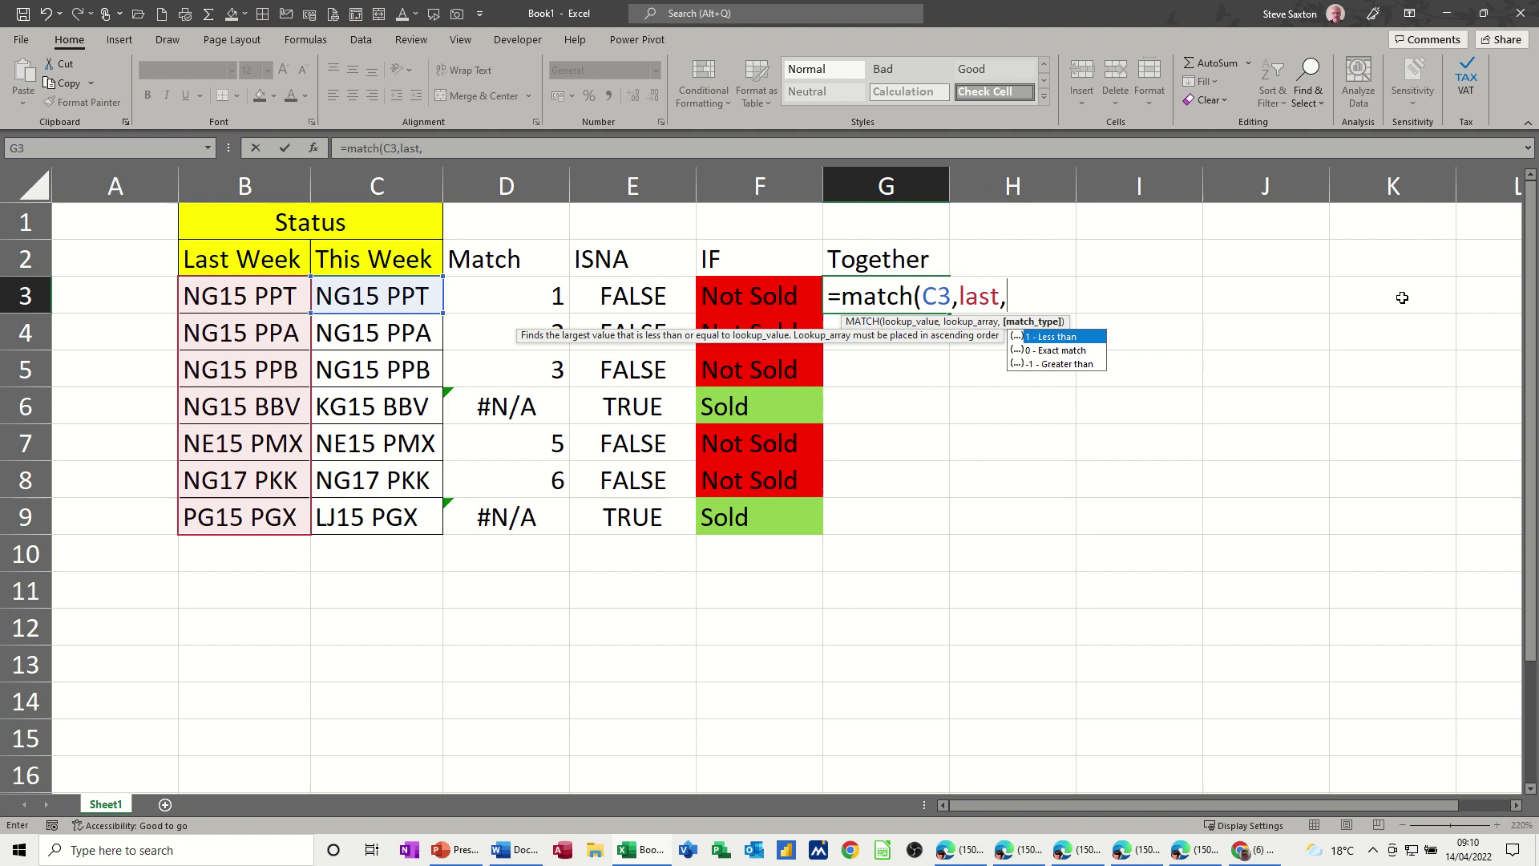
pyautogui.write('0)')
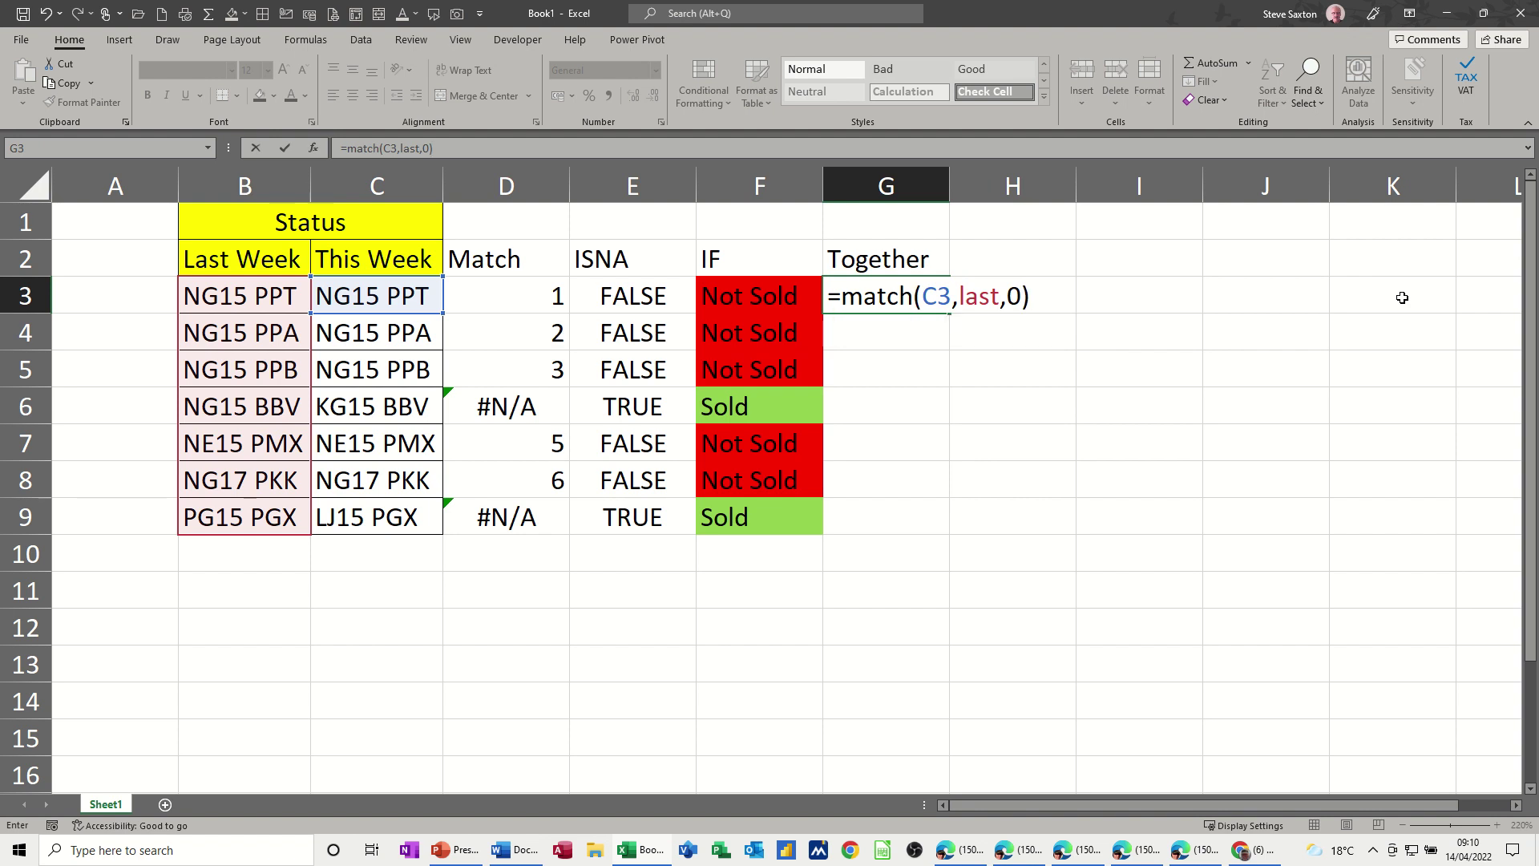
# - Complete G3 as =IF(ISNA(MATCH(C3,last,0)),"Sold","Not Sold"), which returns Not Sold
pyautogui.click(348, 149)
pyautogui.write('isn')
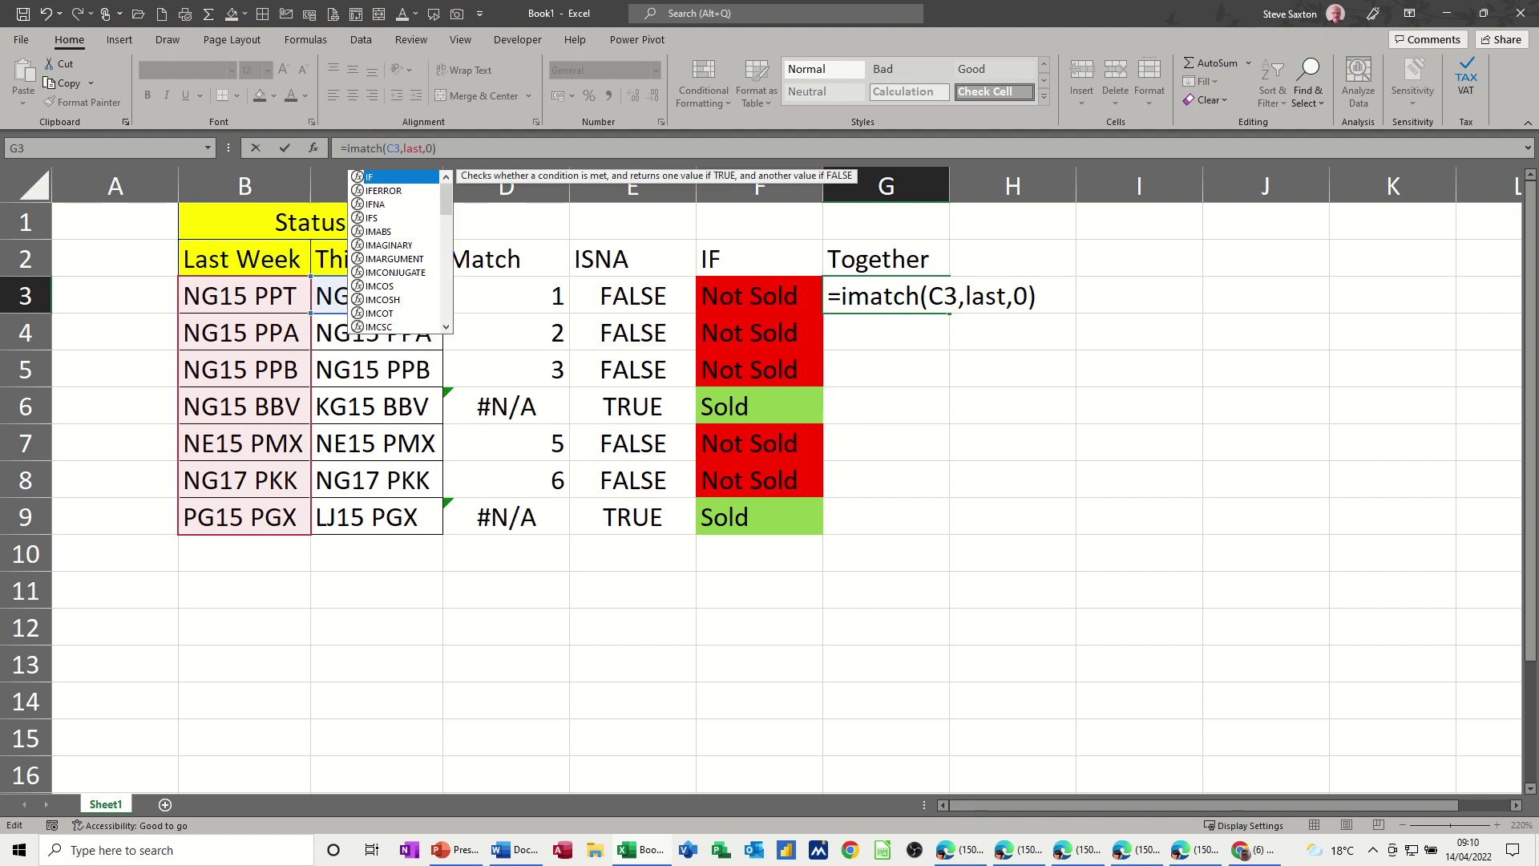
pyautogui.write('a')
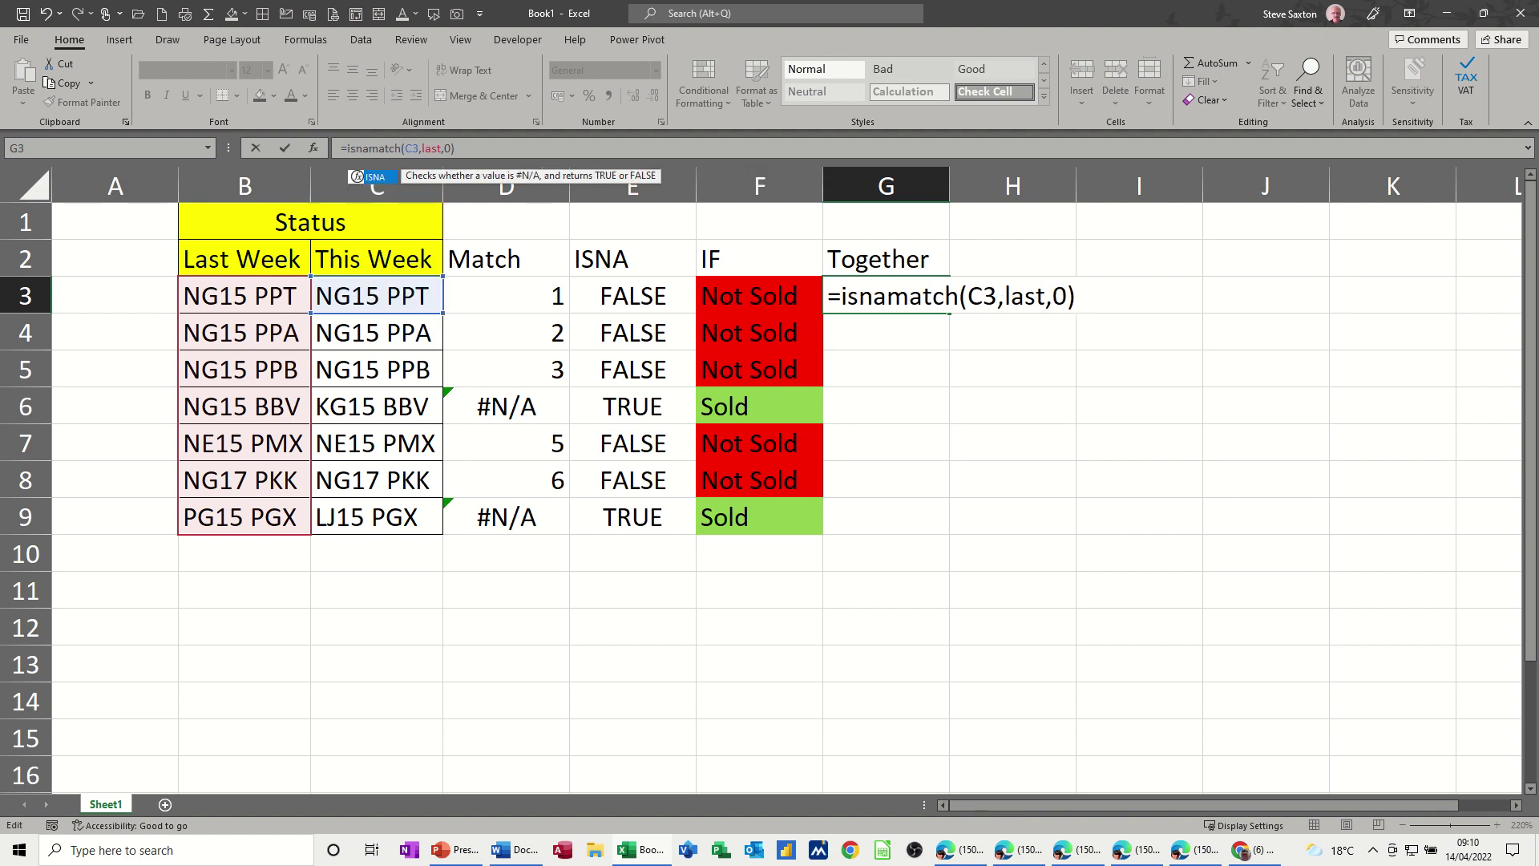
pyautogui.write('(')
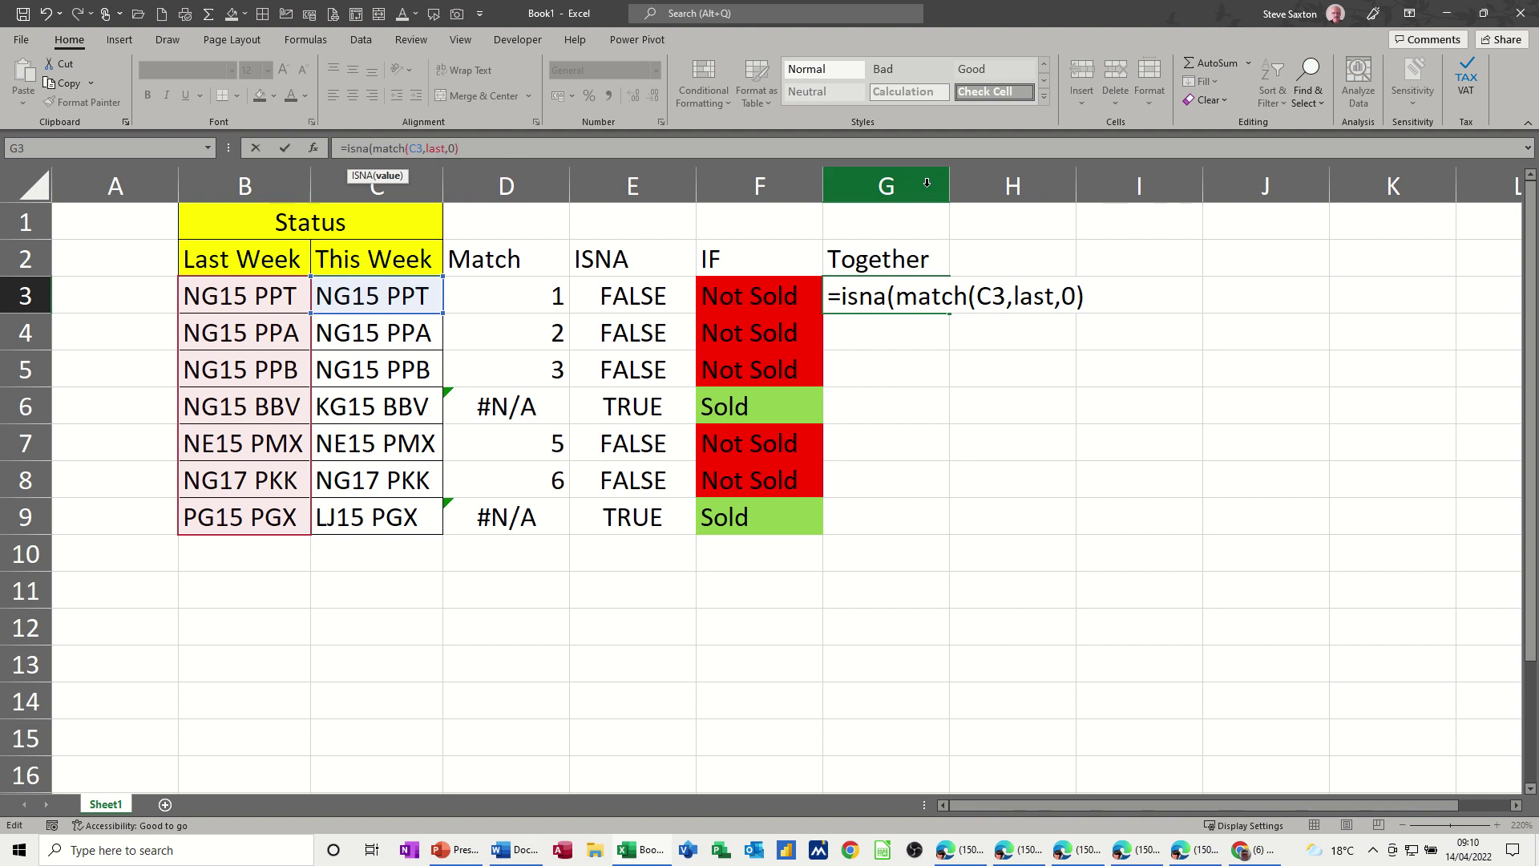
pyautogui.write(')')
pyautogui.click(347, 147)
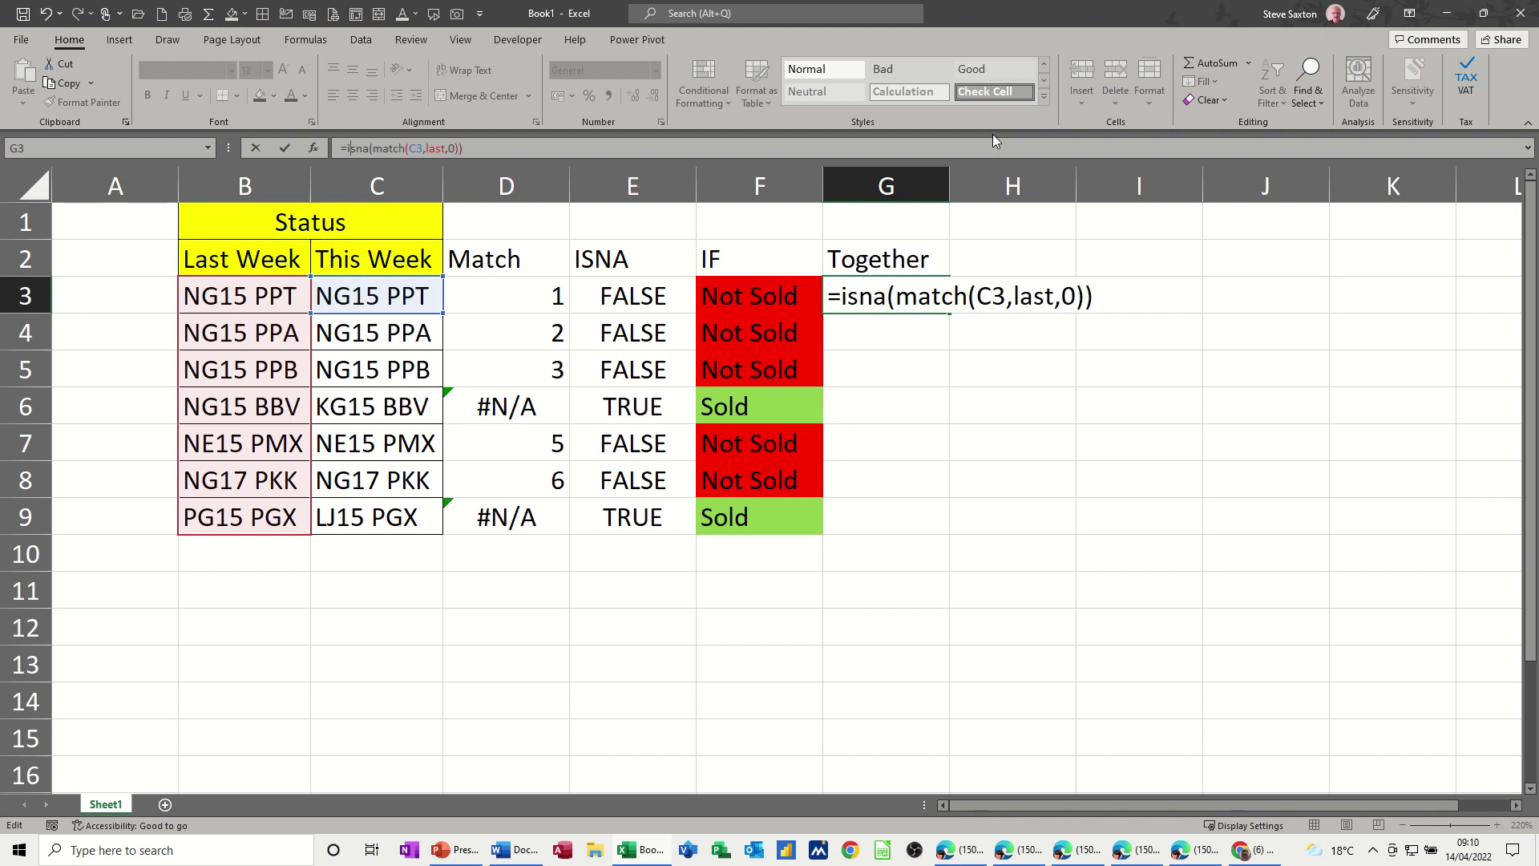
pyautogui.write('if(')
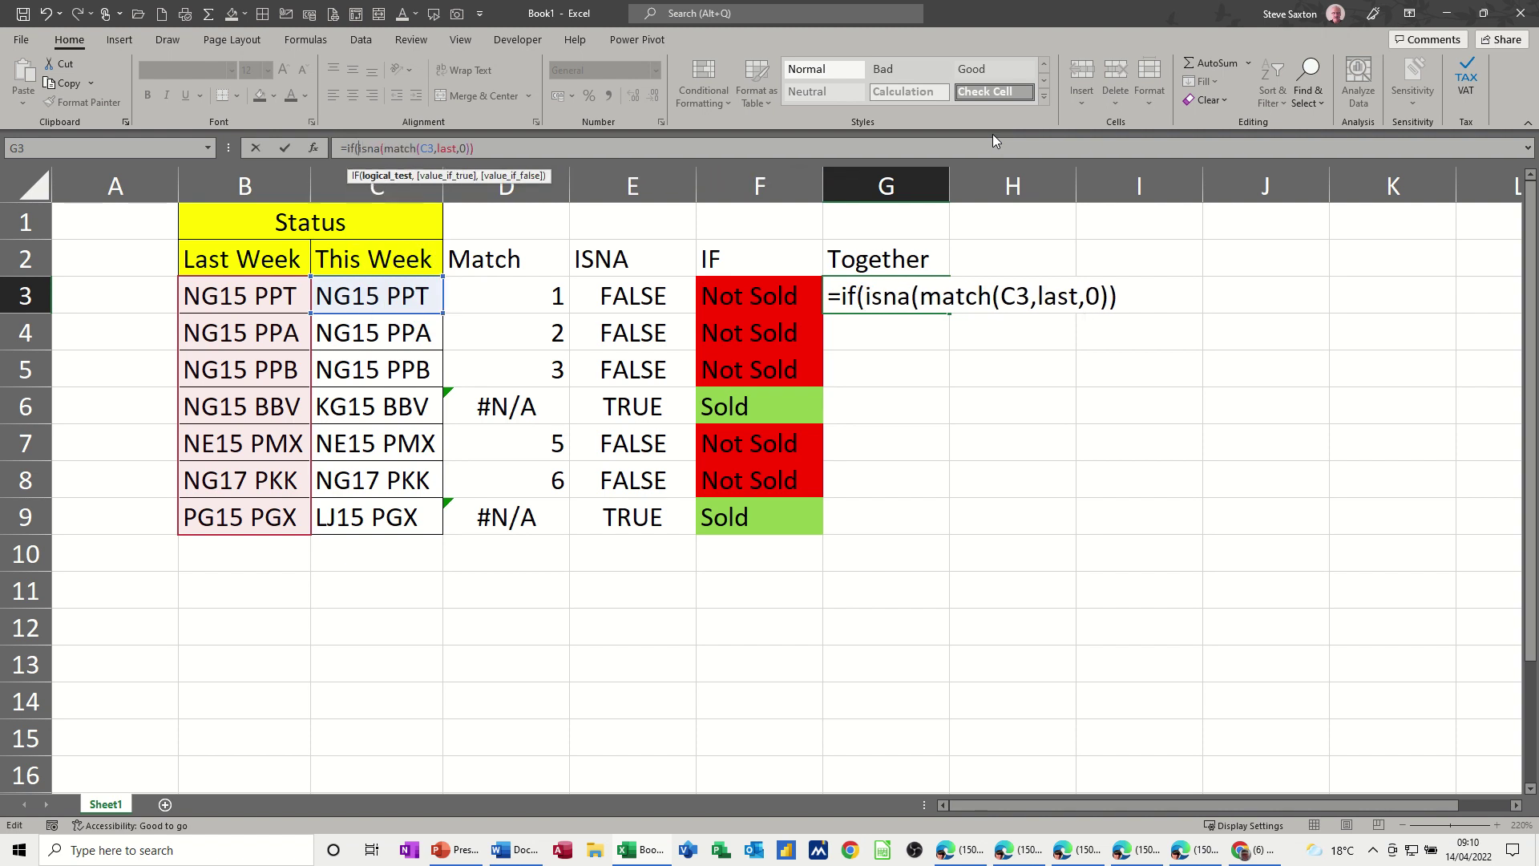
pyautogui.click(524, 144)
pyautogui.write(',')
pyautogui.write('"Sold')
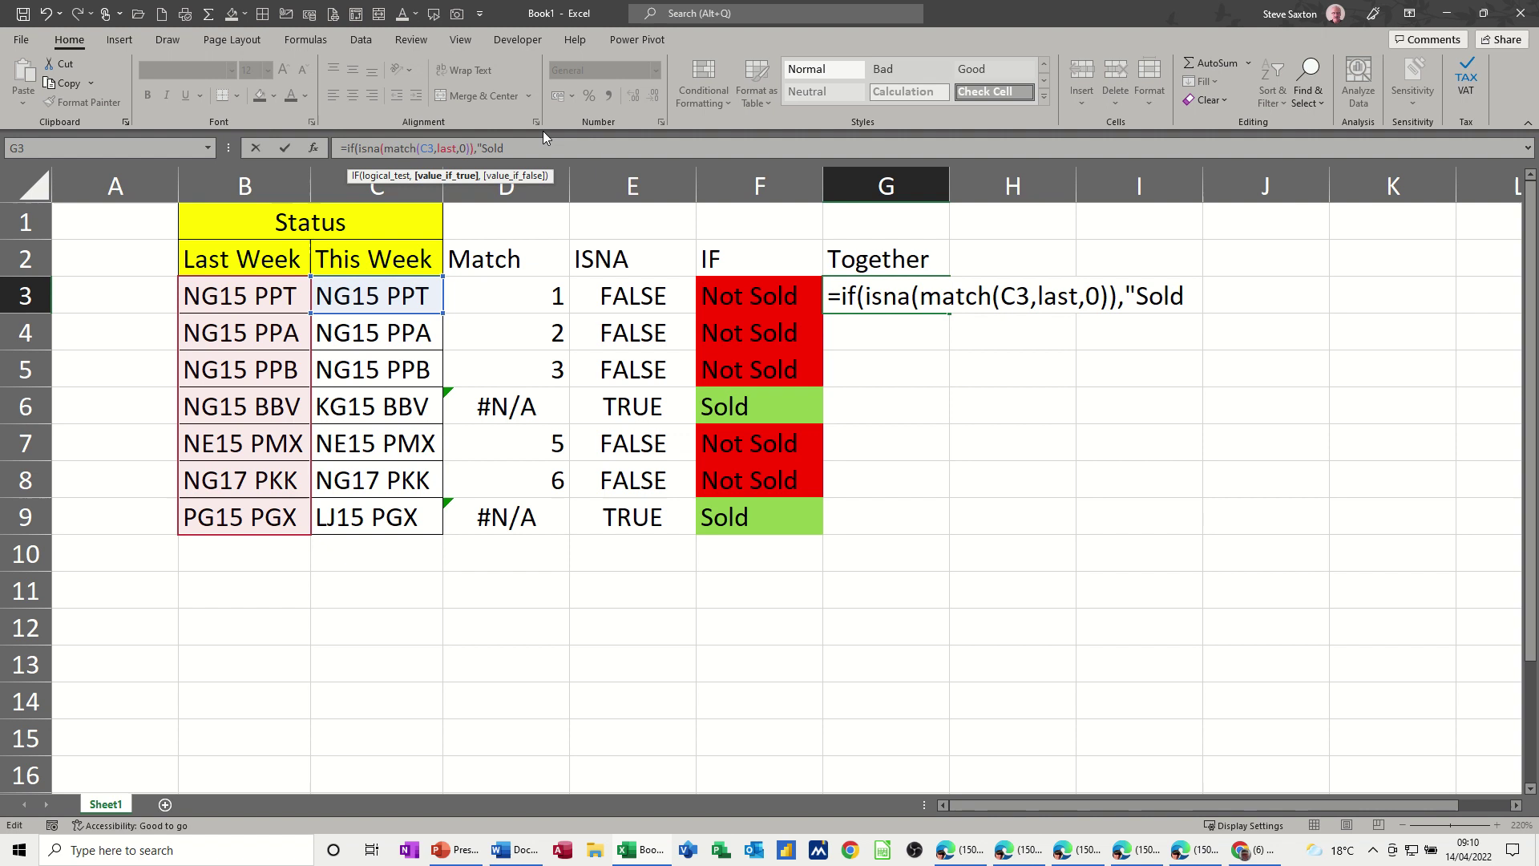
pyautogui.write('",')
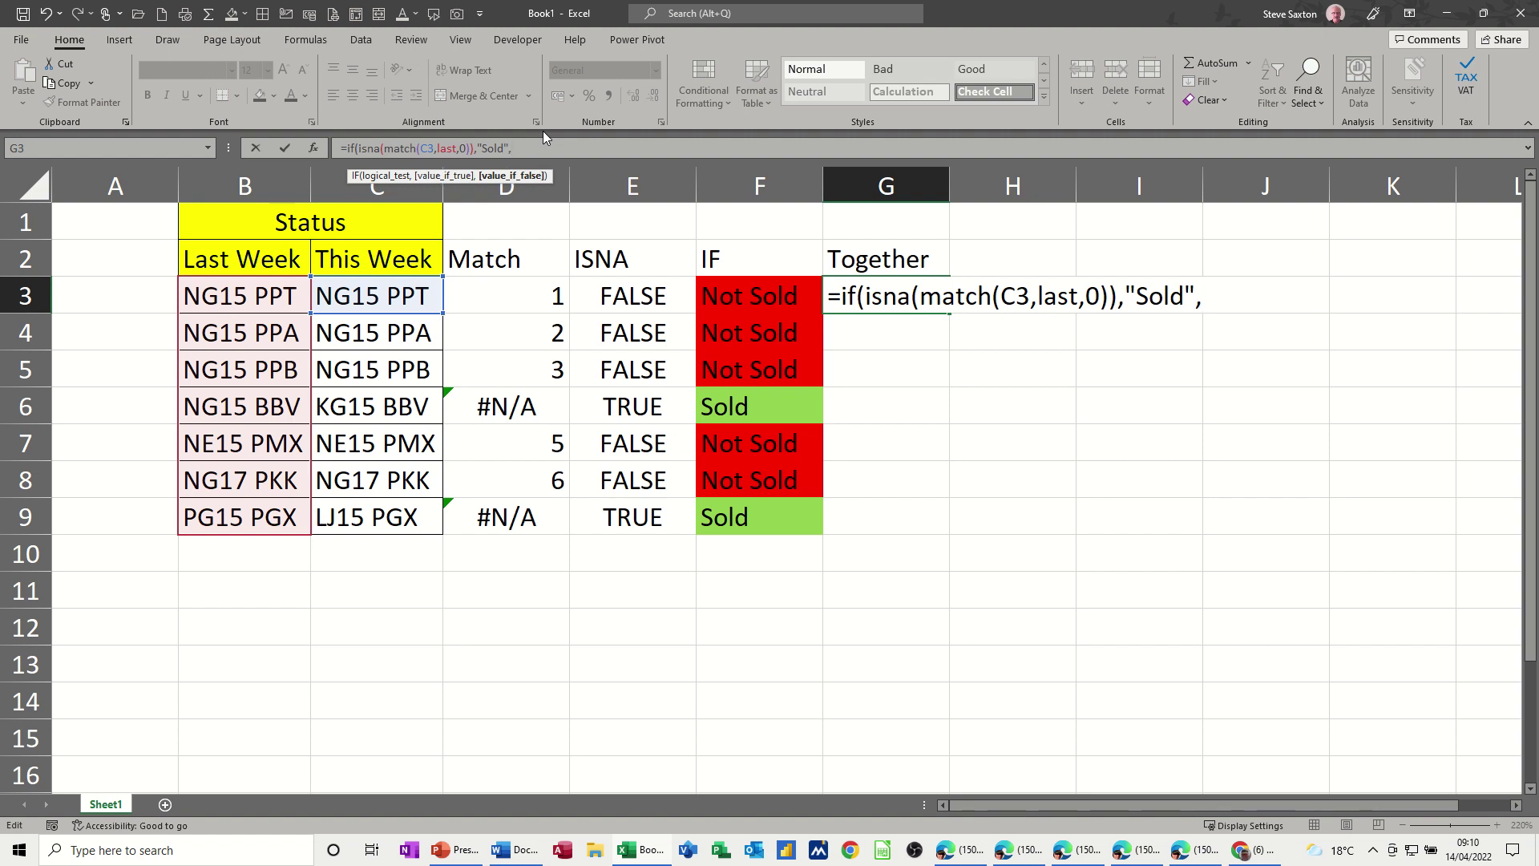
pyautogui.write('"Not')
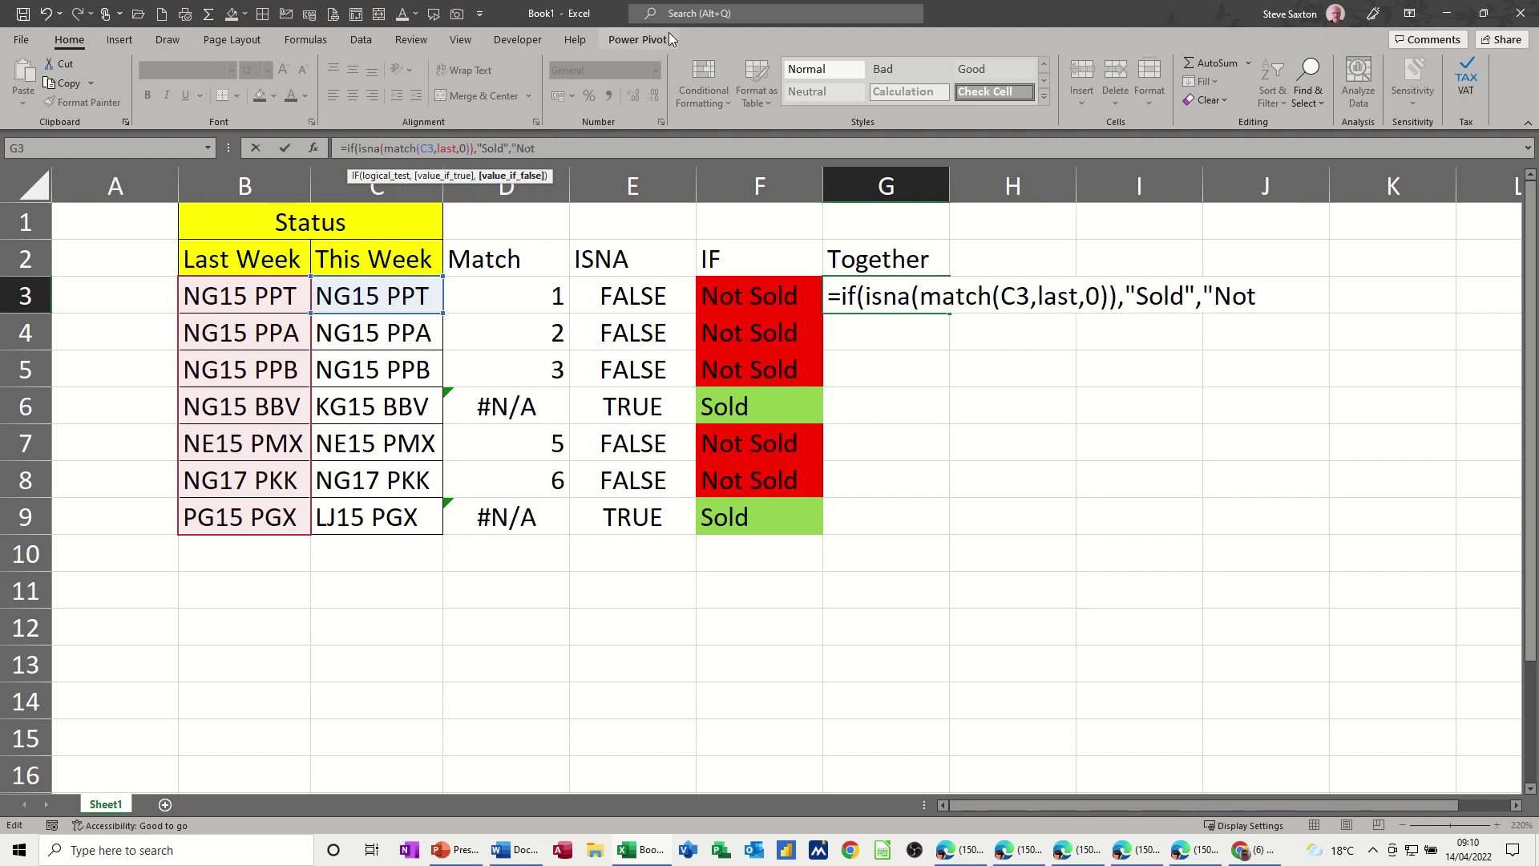
pyautogui.write(' Sold")')
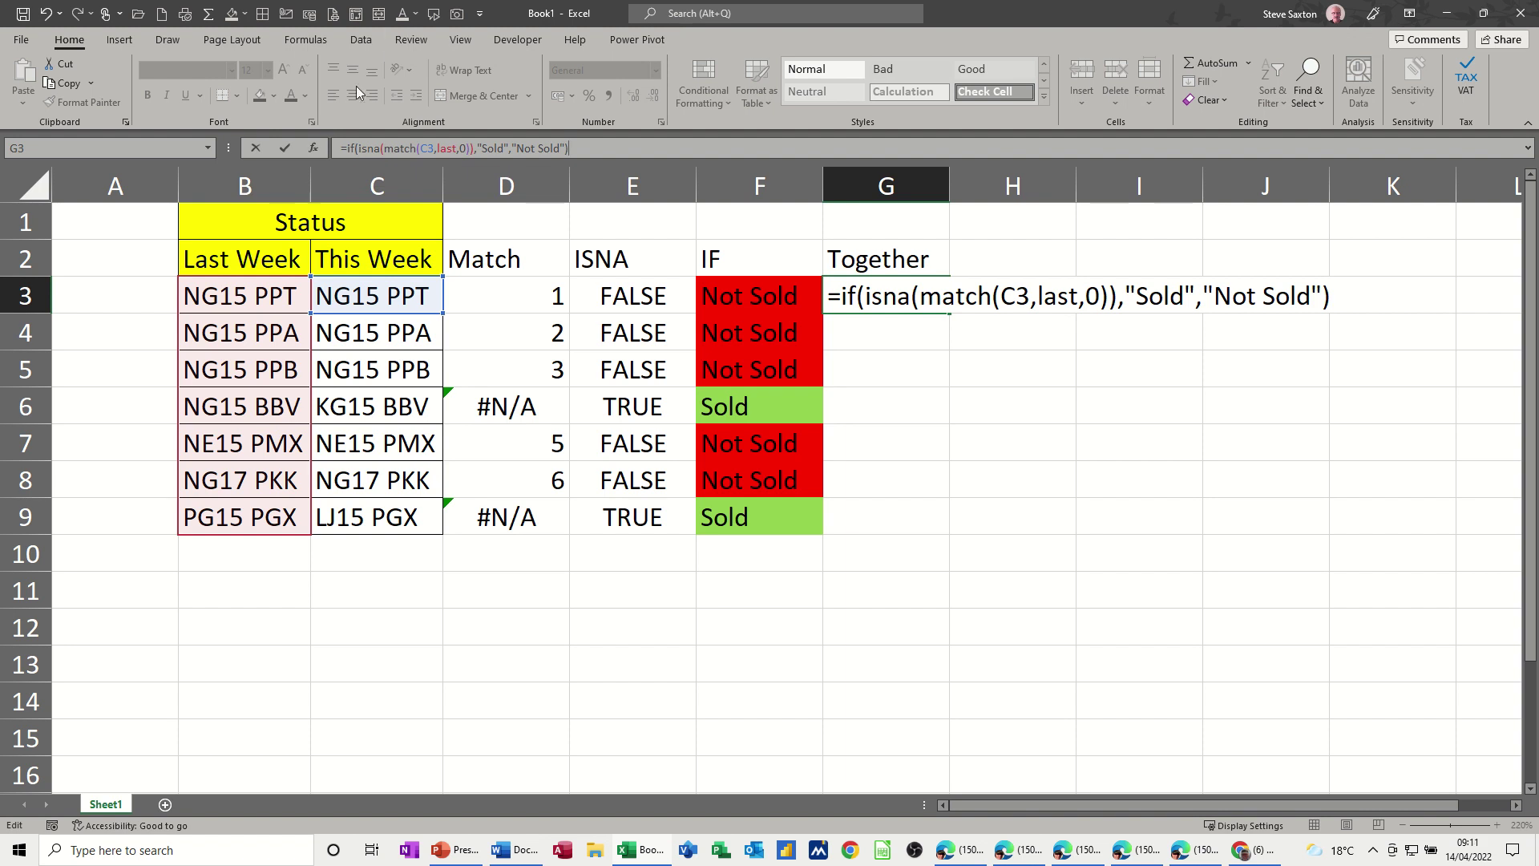
pyautogui.click(287, 149)
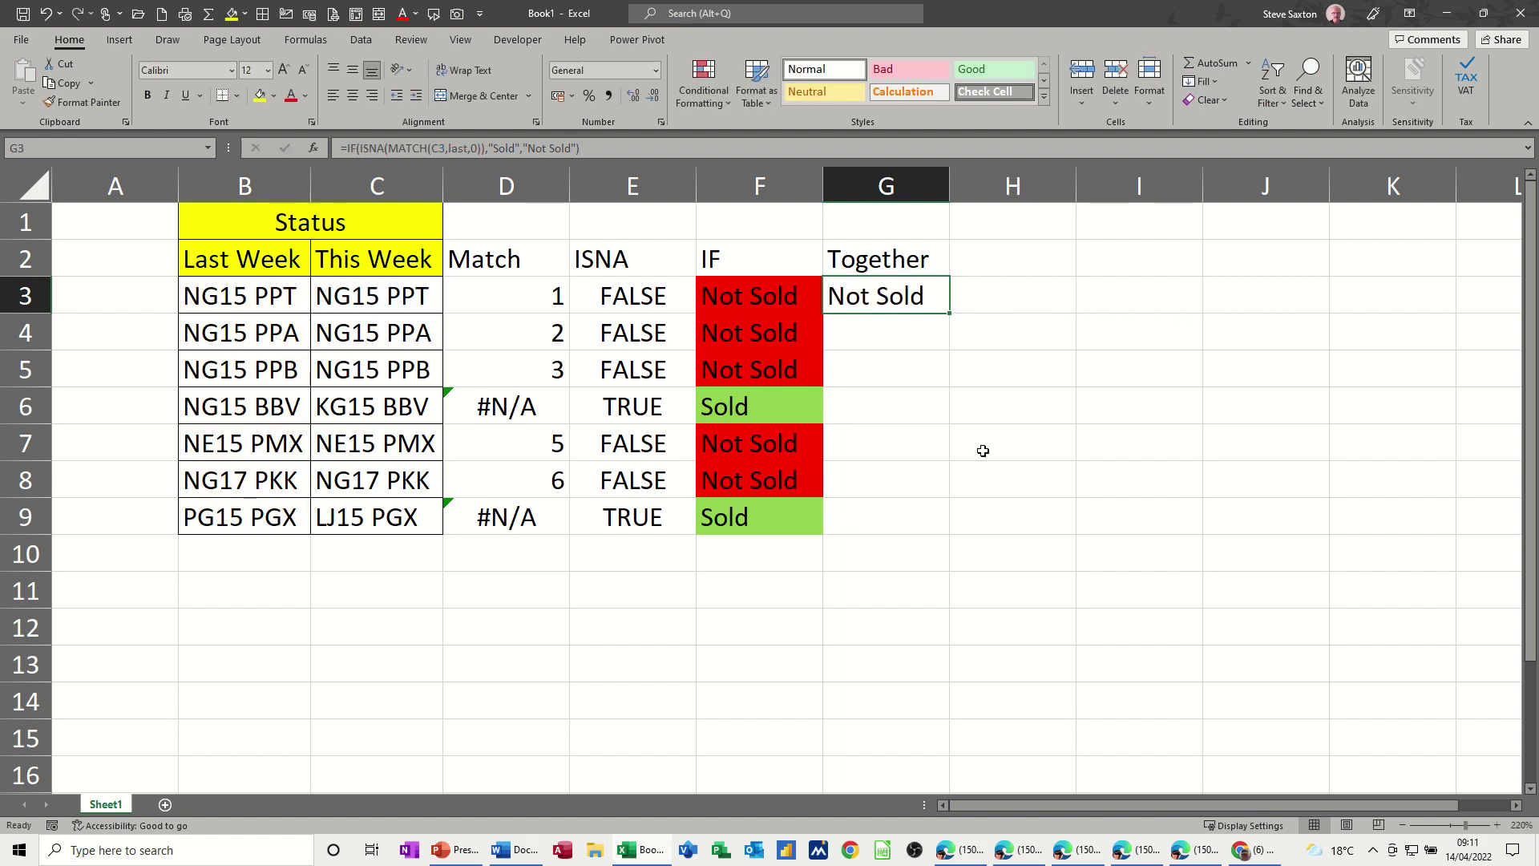
# - Fill the Together formula down to G9 and Format Paint F3's red/green colouring onto G3:G9
pyautogui.doubleClick(952, 314)
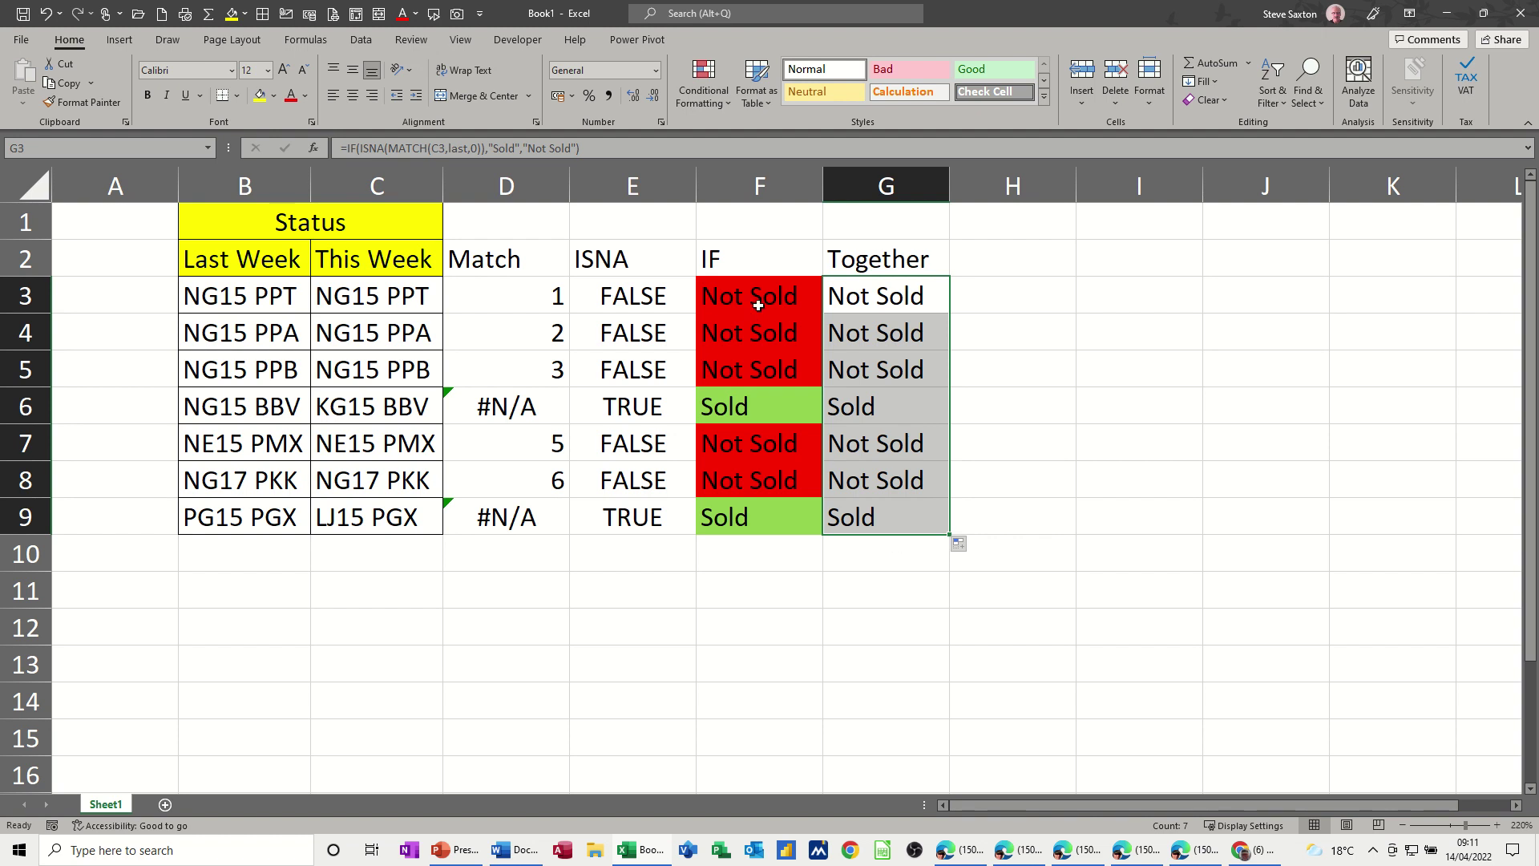
pyautogui.click(733, 297)
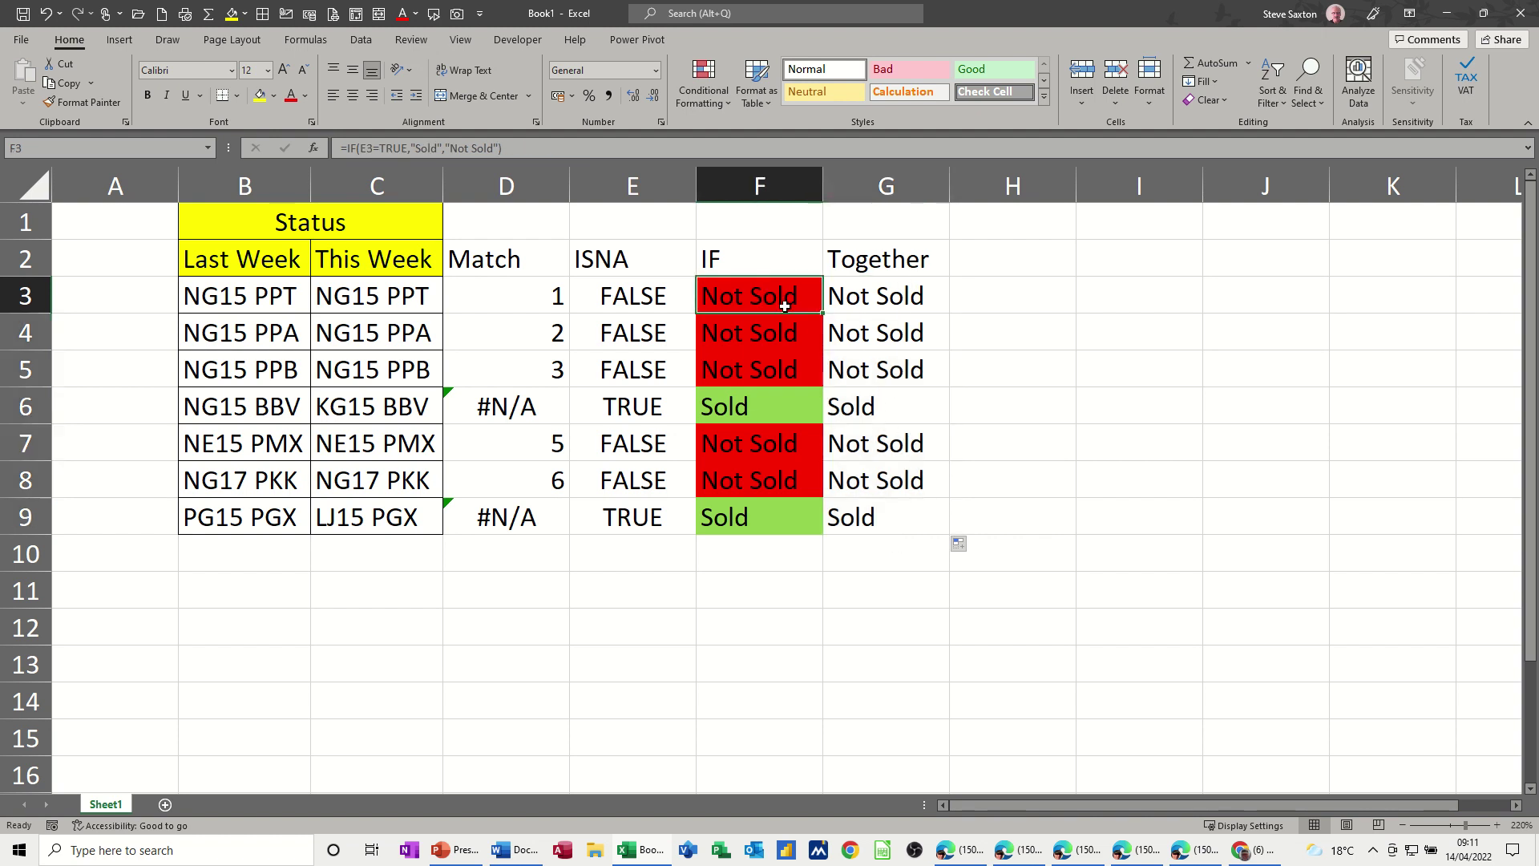
pyautogui.click(89, 103)
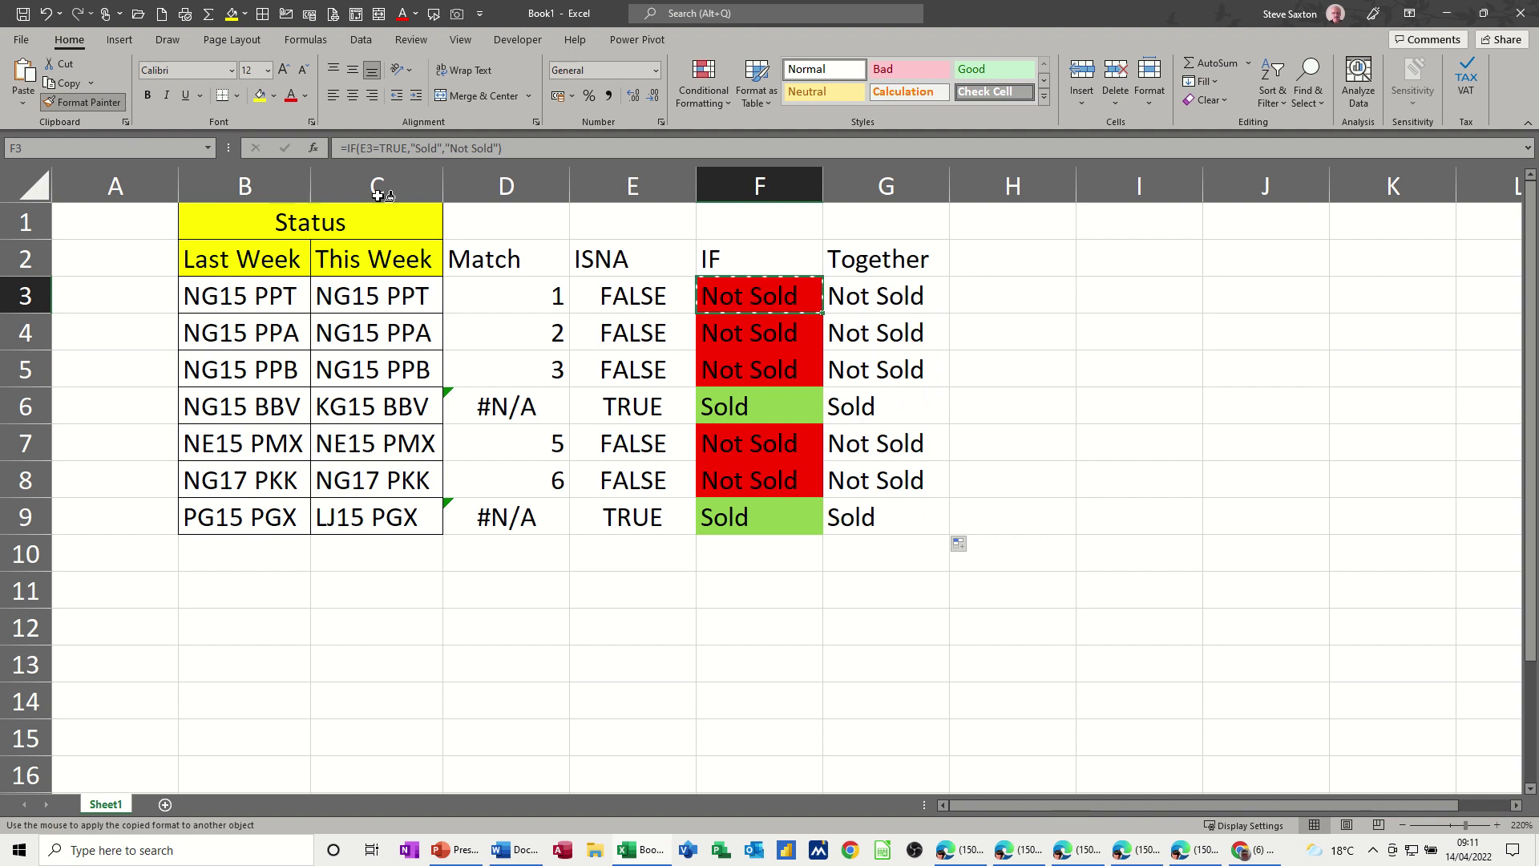
pyautogui.moveTo(882, 297); pyautogui.dragTo(860, 510)
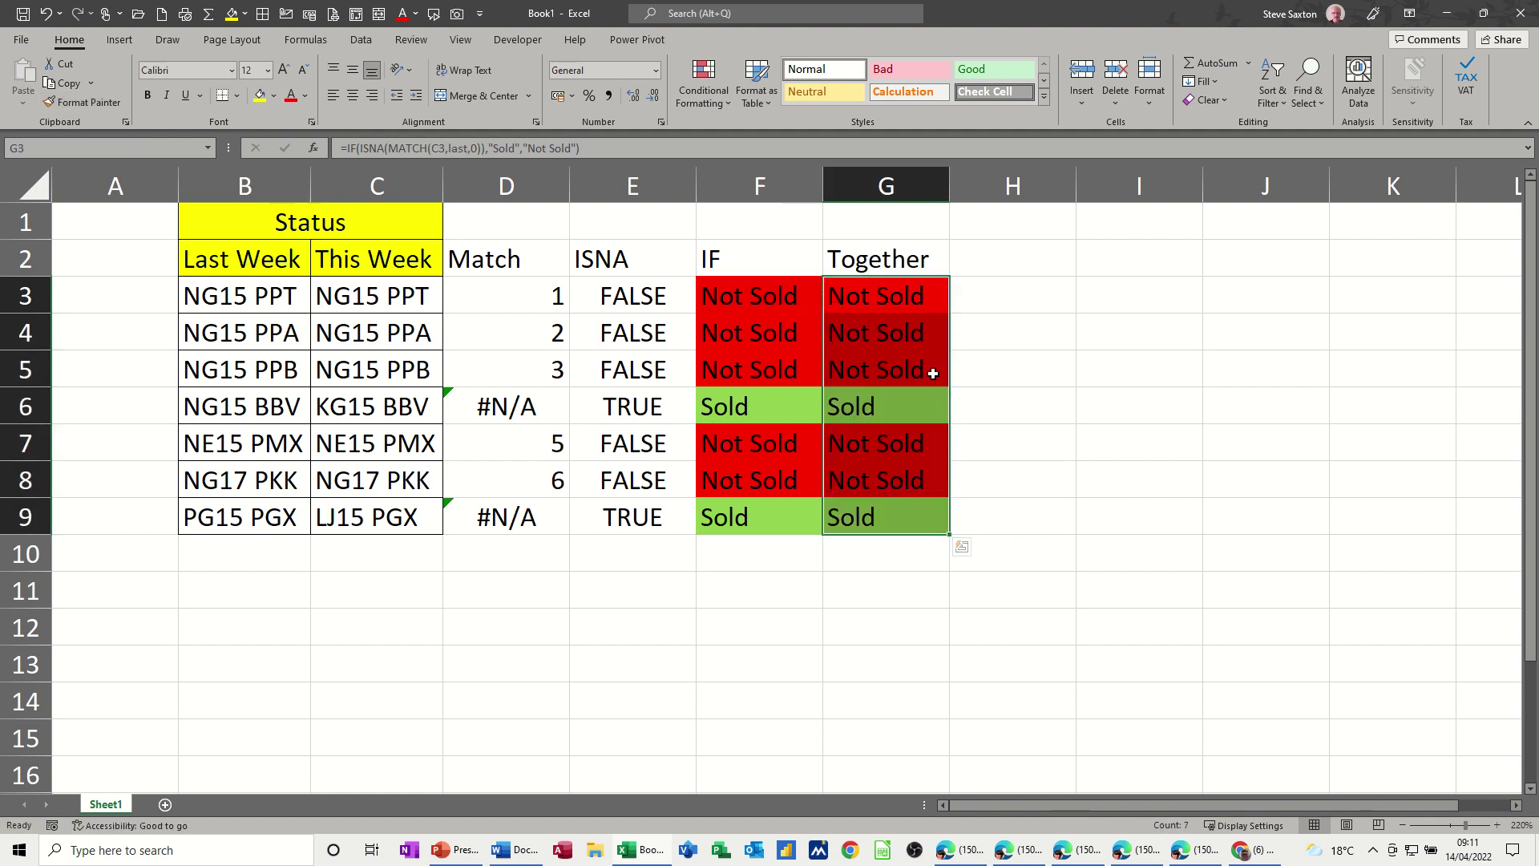
pyautogui.click(870, 294)
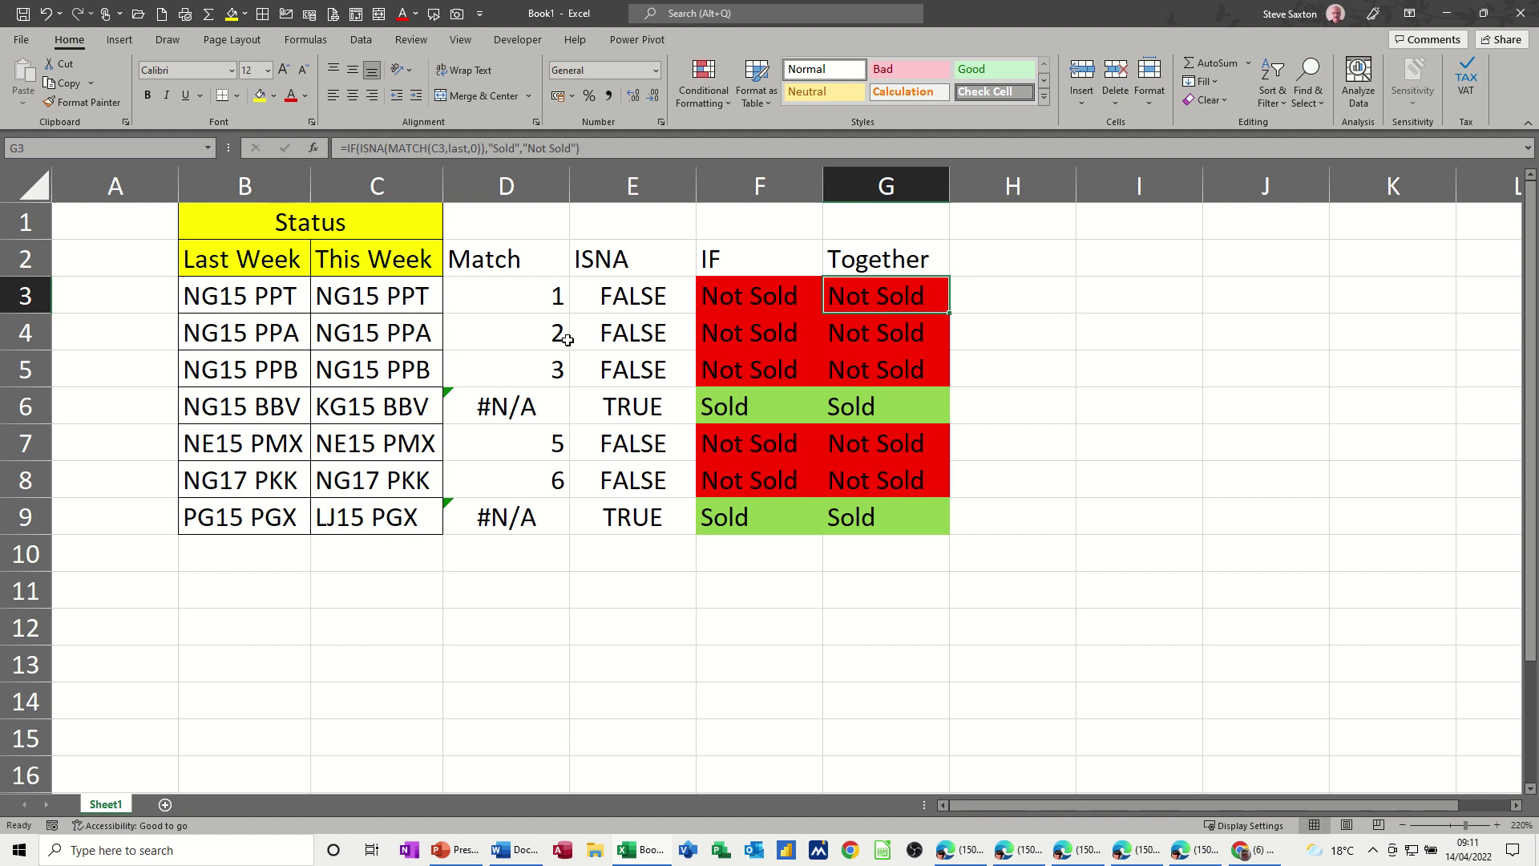